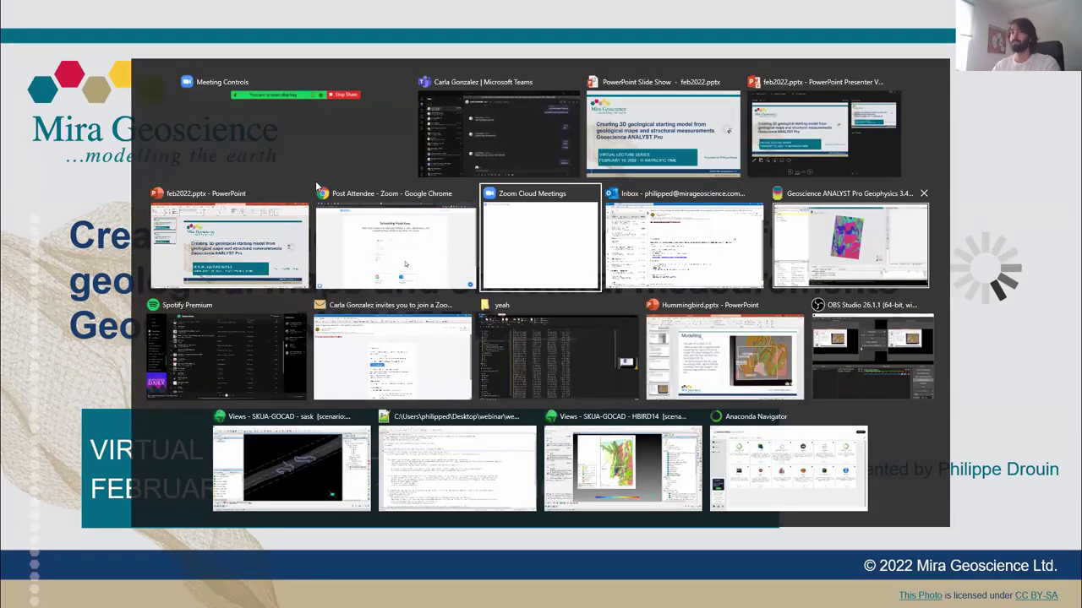
# Step: Open the webinar_start.geoh5 workspace from Recent Workspaces and recentre the geology map
pyautogui.click(826, 252)
pyautogui.click(10, 19)
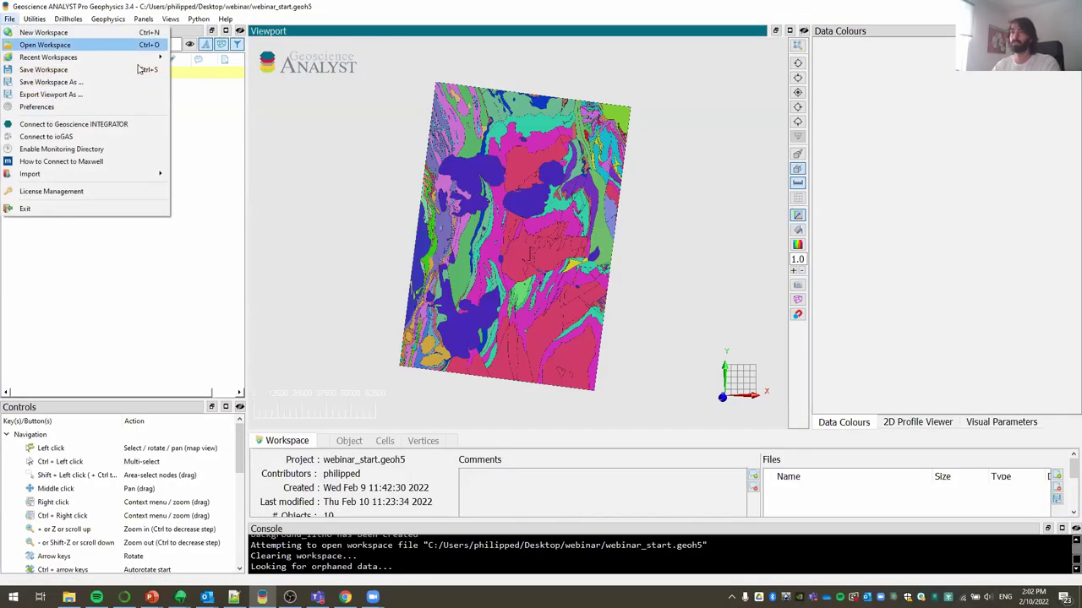
pyautogui.moveTo(144, 57)
pyautogui.click(293, 57)
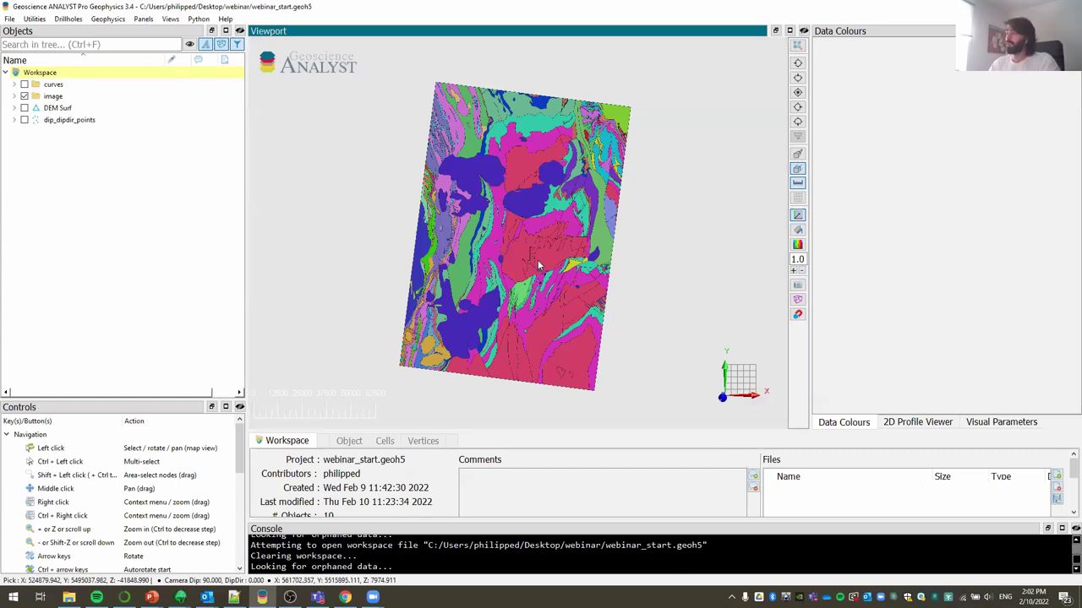
pyautogui.scroll(-1, 498, 240)
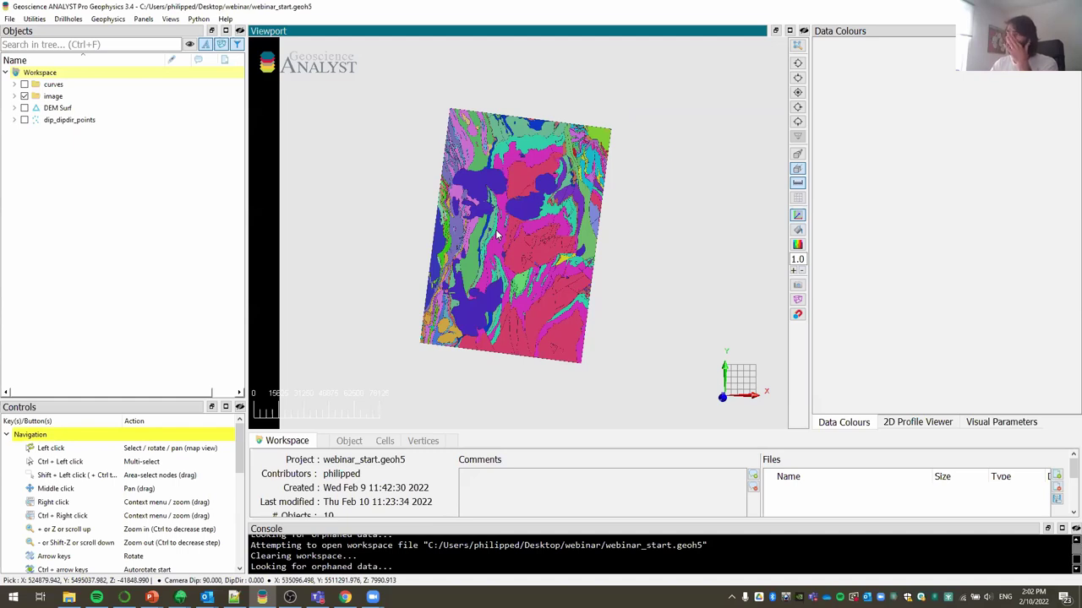
pyautogui.scroll(1, 534, 286)
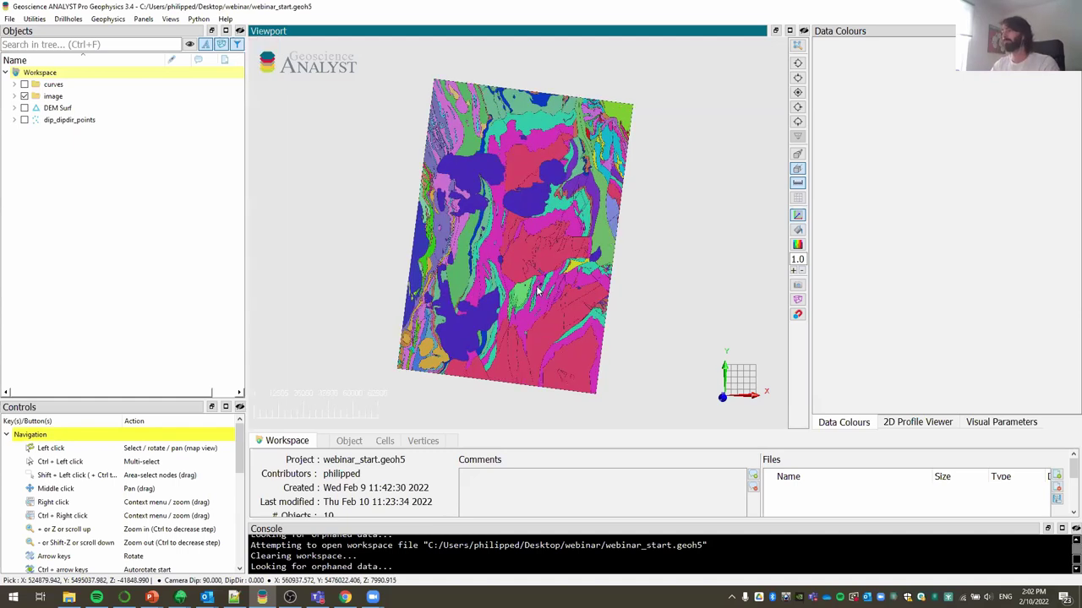
pyautogui.moveTo(550, 353); pyautogui.dragTo(505, 133, button='middle')
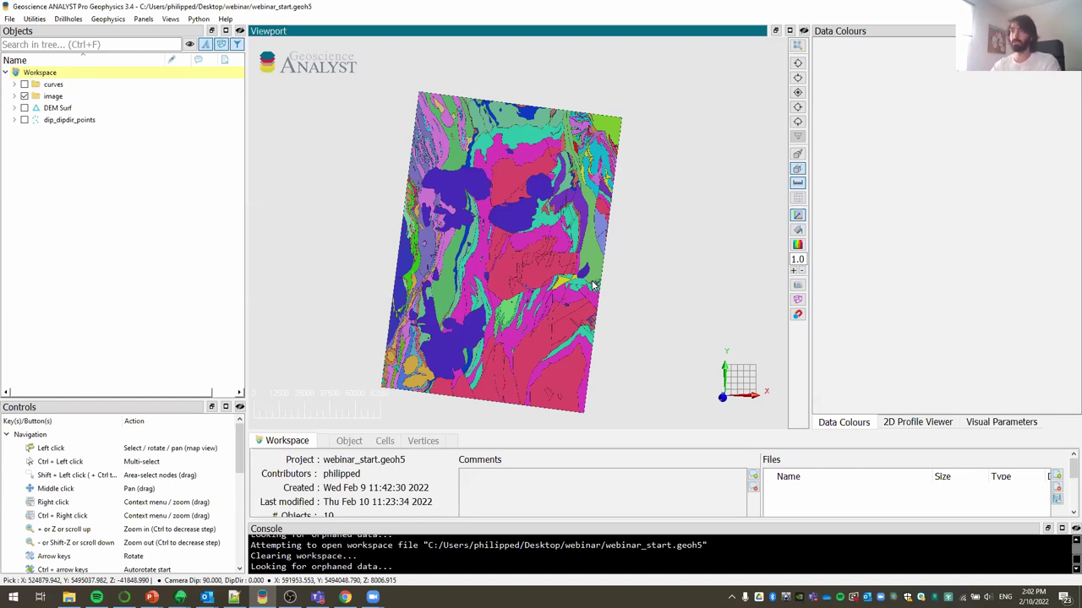
# Step: Show DEM Surf and the Layout 2 image, and paint Layout 2 onto the DEM surface
pyautogui.click(166, 241)
pyautogui.click(15, 108)
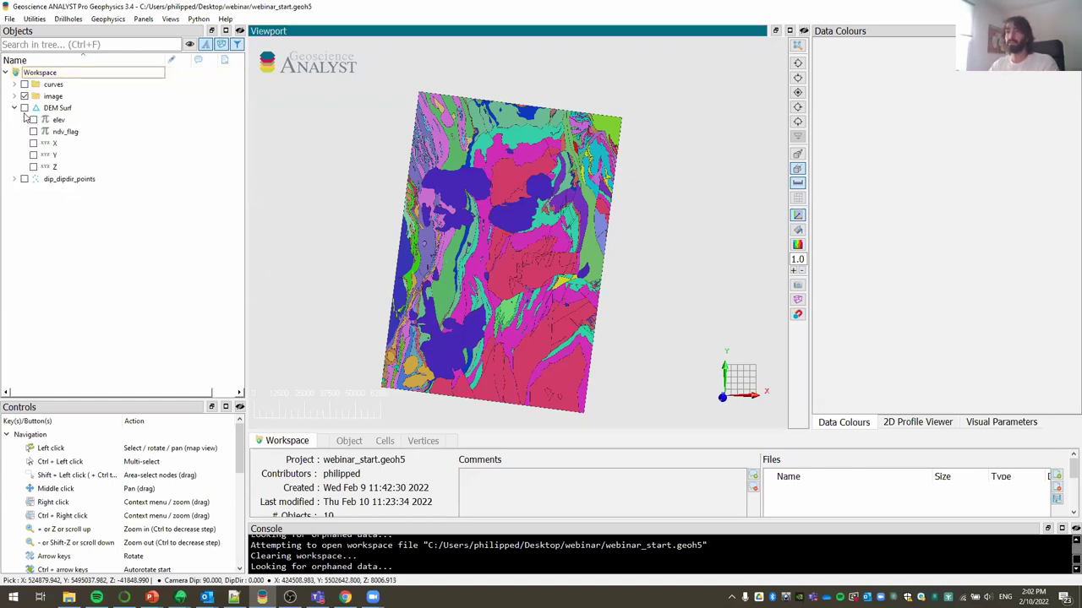
pyautogui.click(24, 108)
pyautogui.click(15, 96)
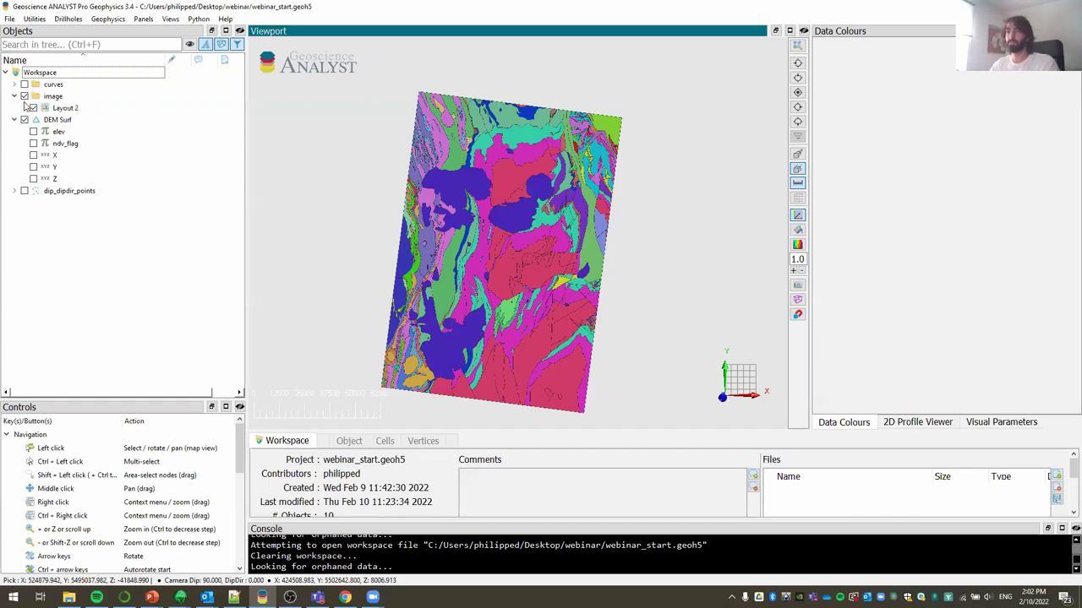
pyautogui.click(33, 108)
pyautogui.rightClick(55, 110)
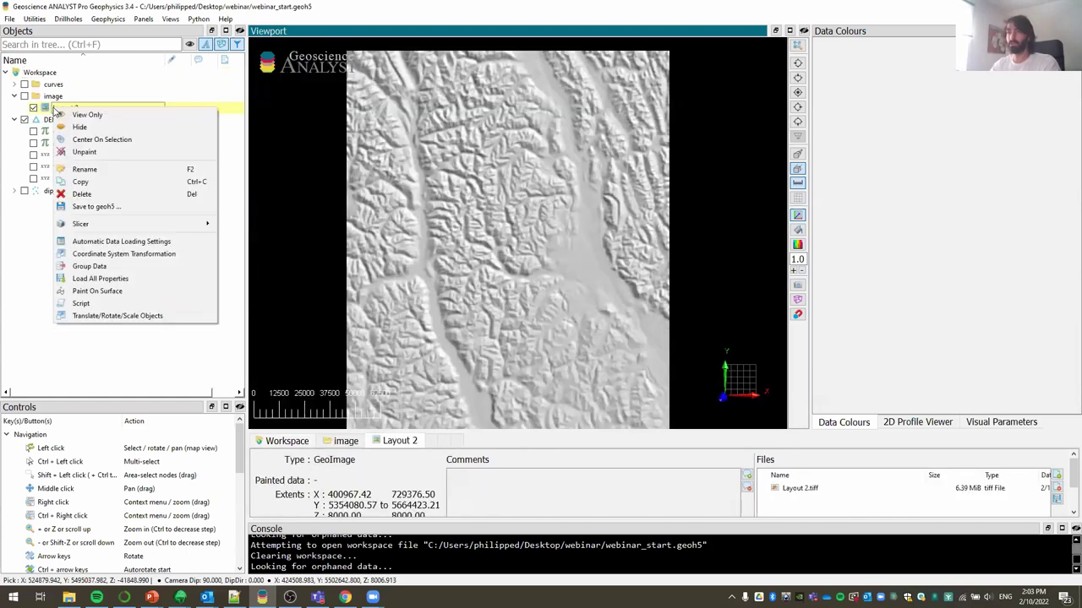
pyautogui.click(94, 291)
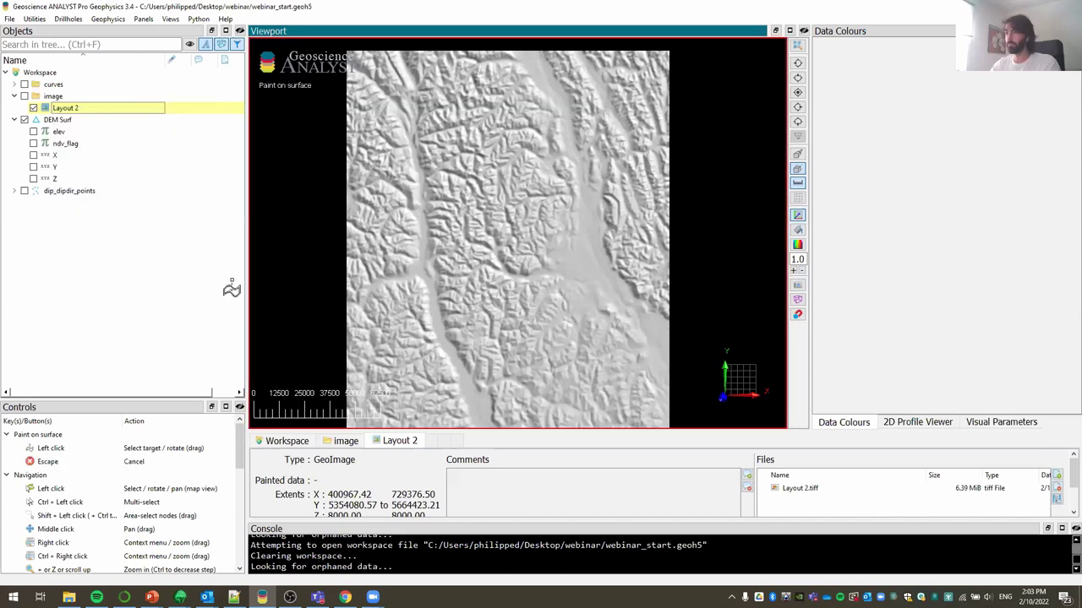
pyautogui.click(463, 158)
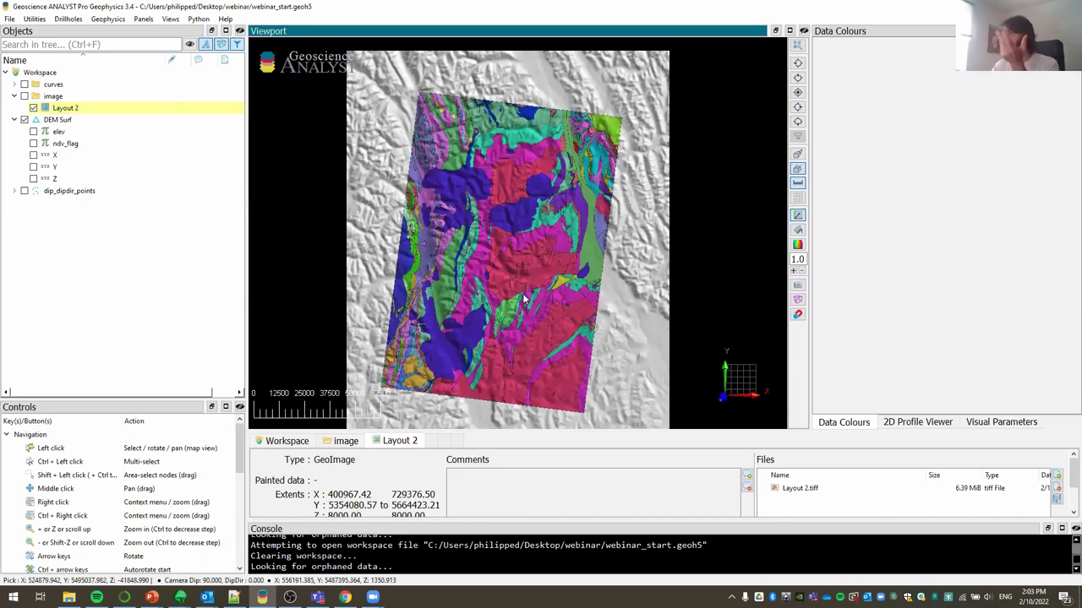
# Step: Draw a multi-node test curve across the draped geology map
pyautogui.moveTo(525, 295); pyautogui.dragTo(555, 204, button='middle')
pyautogui.scroll(5, 555, 203)
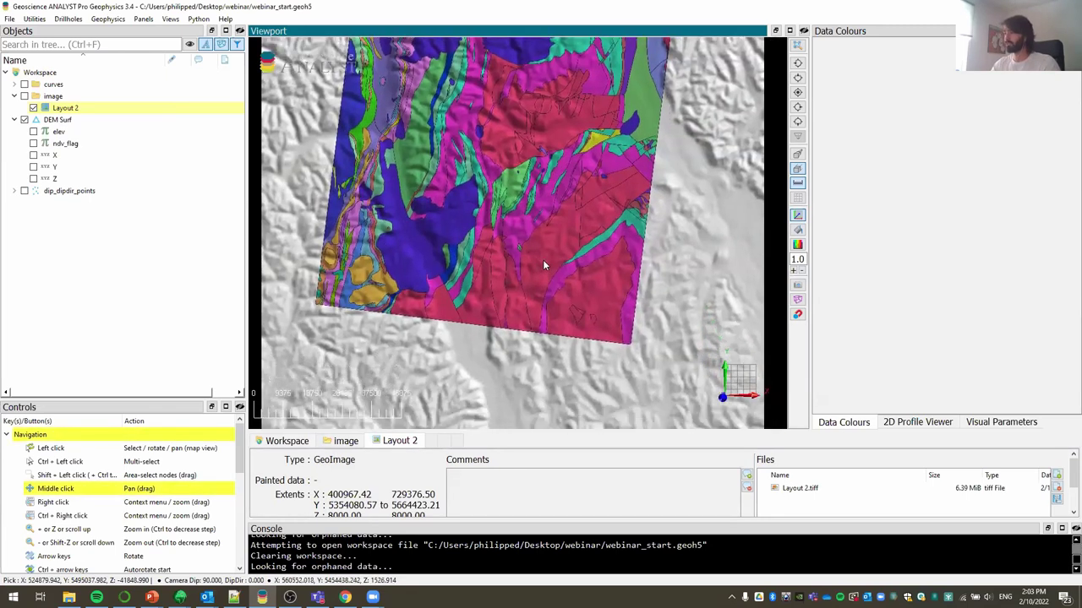
pyautogui.moveTo(542, 260); pyautogui.dragTo(463, 302, button='middle')
pyautogui.doubleClick(343, 276)
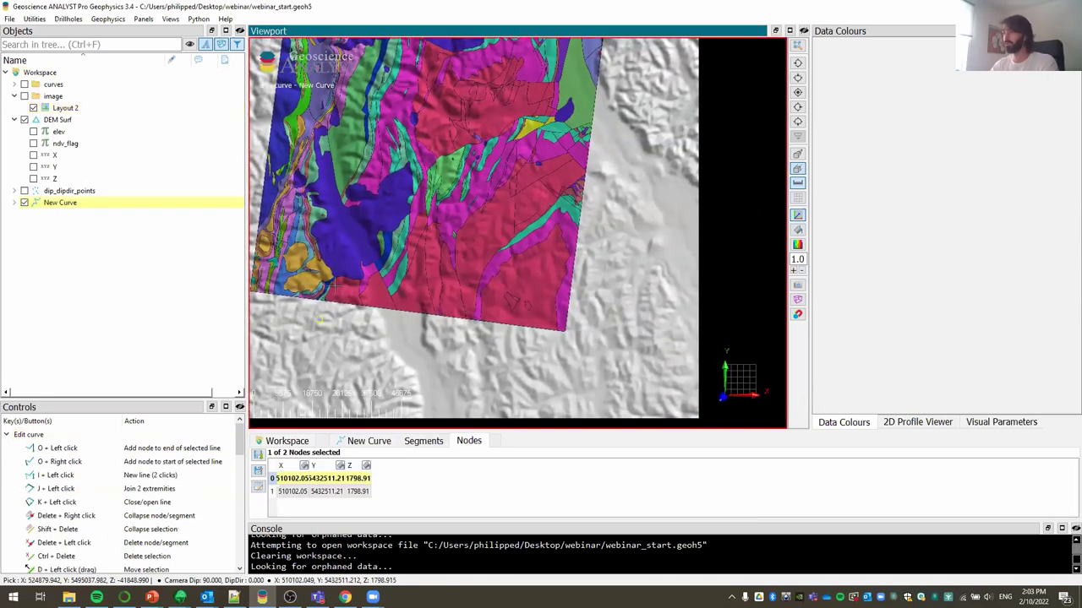
pyautogui.click(440, 218)
pyautogui.click(511, 168)
pyautogui.click(585, 140)
pyautogui.click(615, 306)
pyautogui.click(541, 364)
pyautogui.press('k')
pyautogui.click(746, 260)
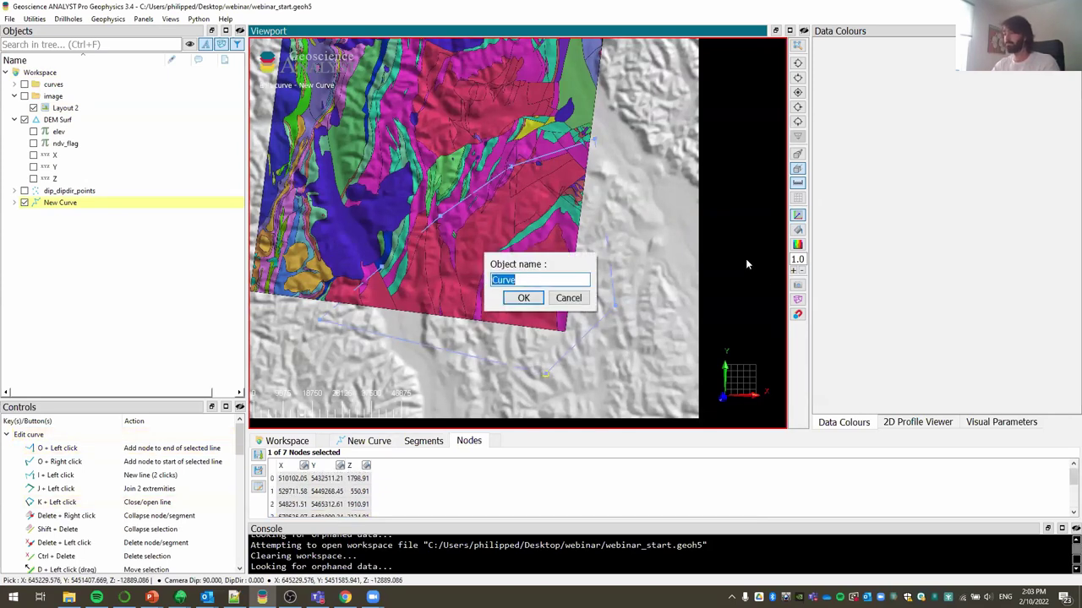
# Step: Name the test curve 'sdfgsdfg', then delete it
pyautogui.write('sdfgsdfg')
pyautogui.press('Return')
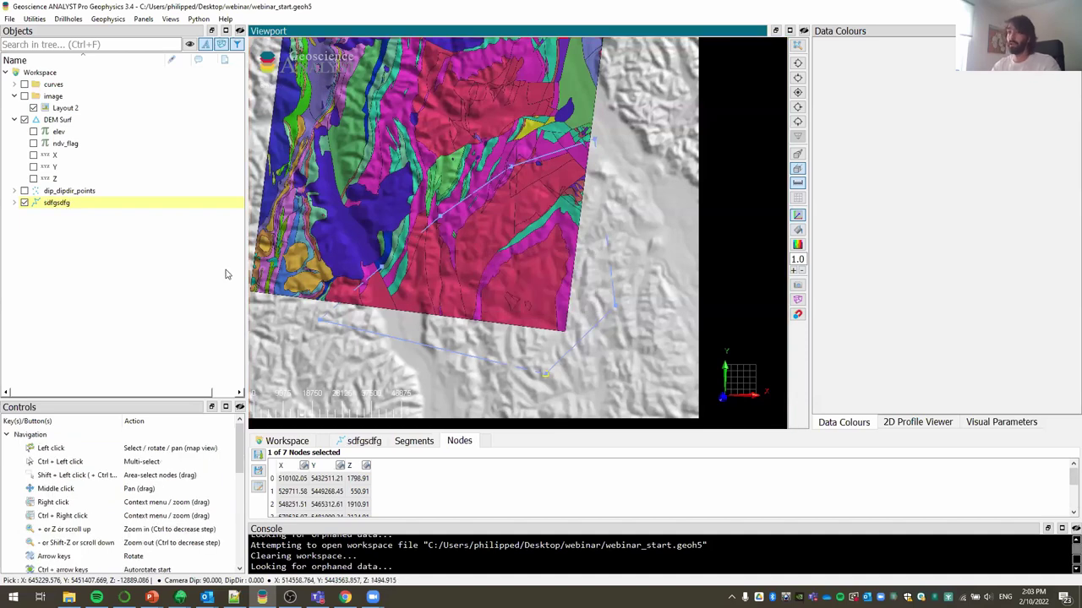
pyautogui.rightClick(48, 204)
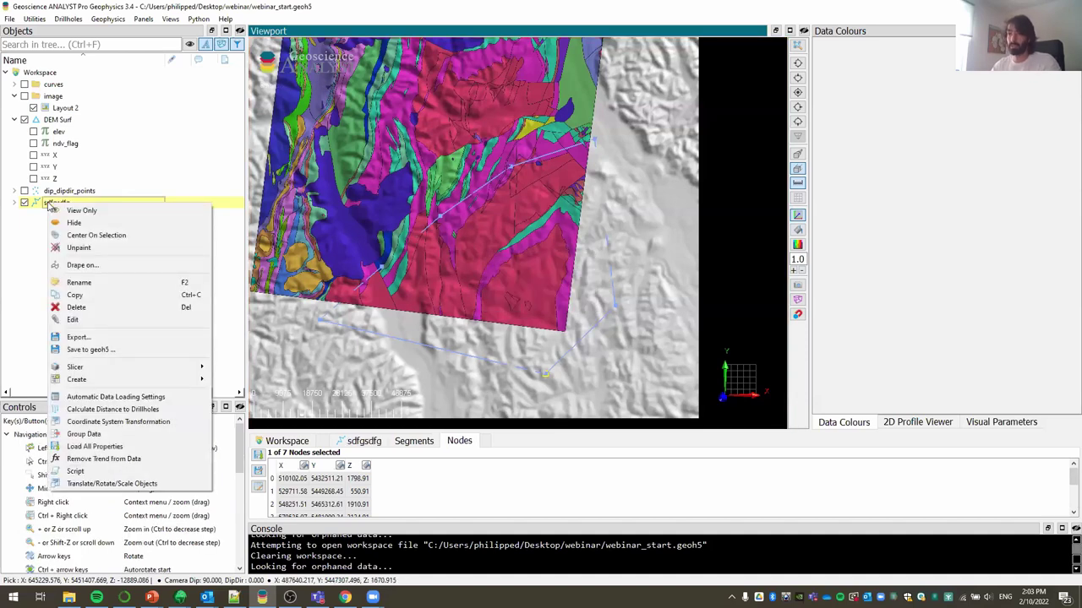
pyautogui.click(76, 307)
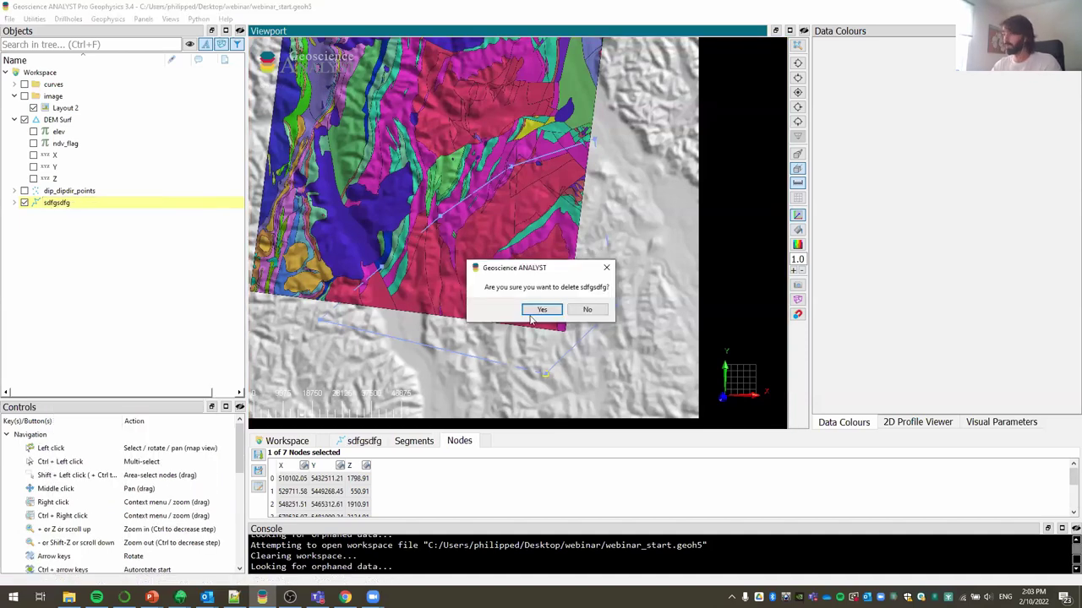
pyautogui.click(540, 310)
# Step: Show the seven contact curves on the draped map and inspect 01_green_01's properties
pyautogui.click(14, 84)
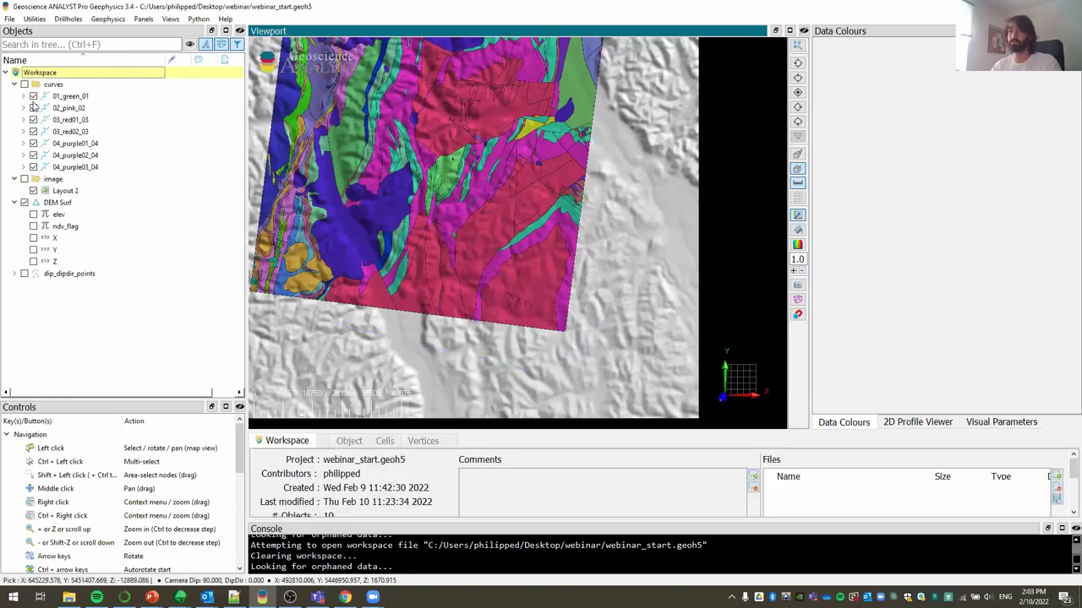
pyautogui.click(33, 95)
pyautogui.moveTo(474, 211); pyautogui.dragTo(530, 273, button='middle')
pyautogui.scroll(-3, 529, 273)
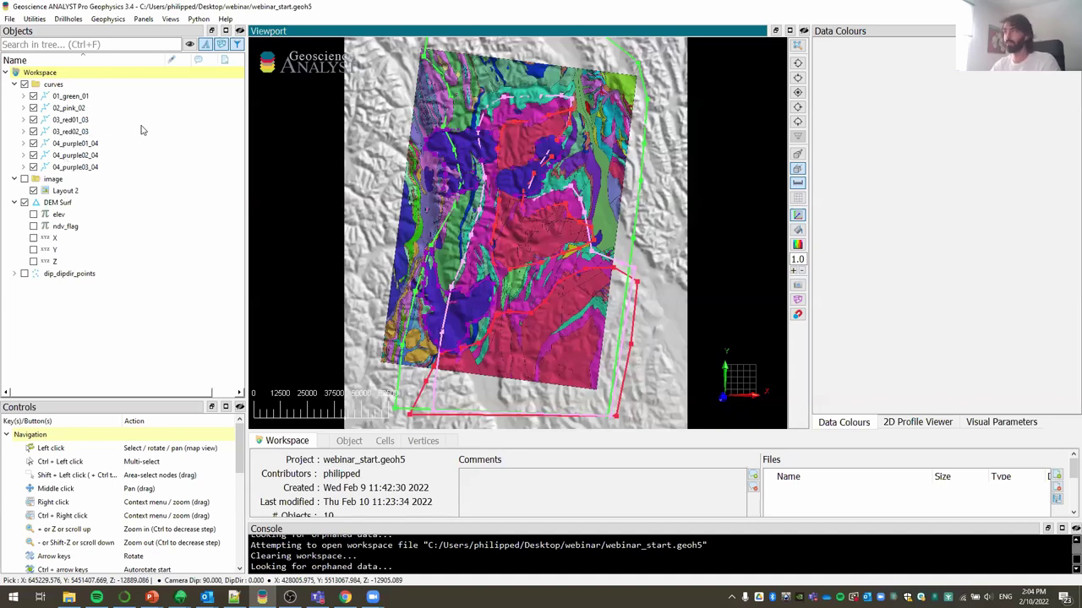
pyautogui.click(80, 99)
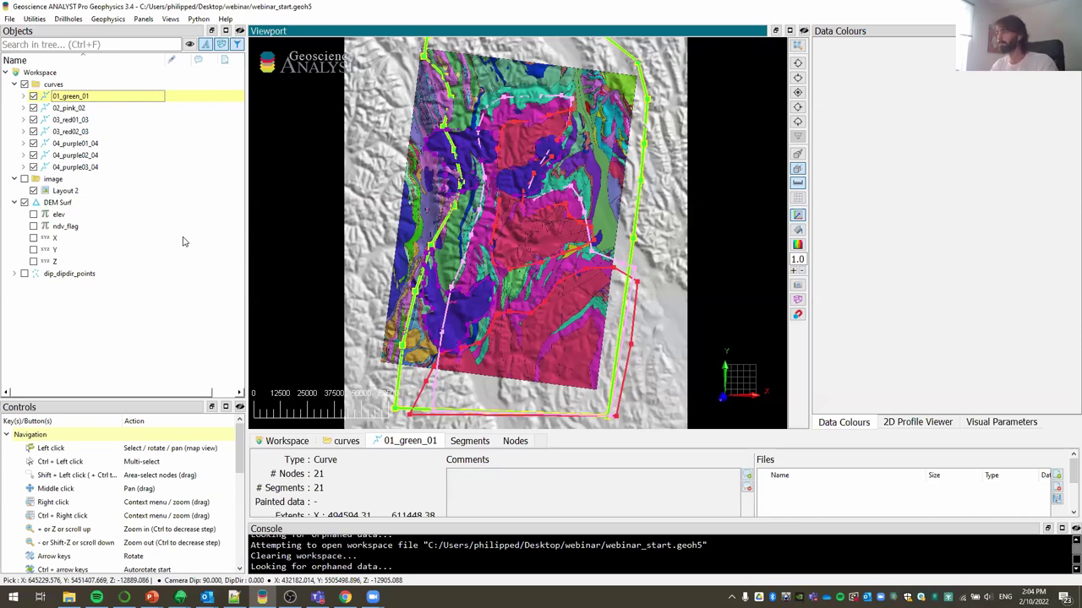
pyautogui.click(309, 235)
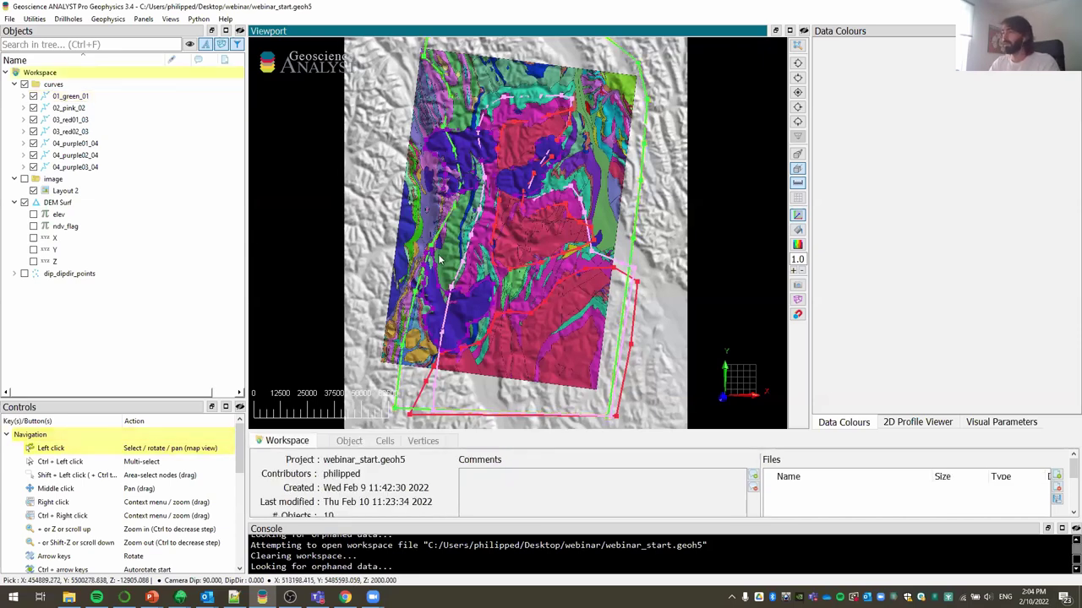
pyautogui.moveTo(437, 256); pyautogui.dragTo(443, 282, button='middle')
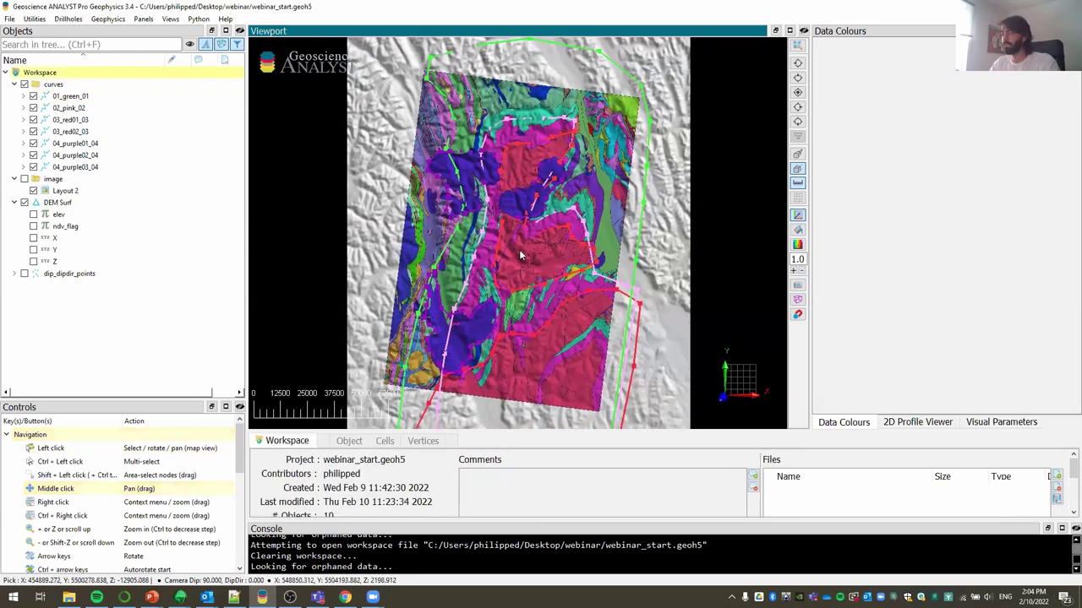
pyautogui.scroll(-2, 519, 249)
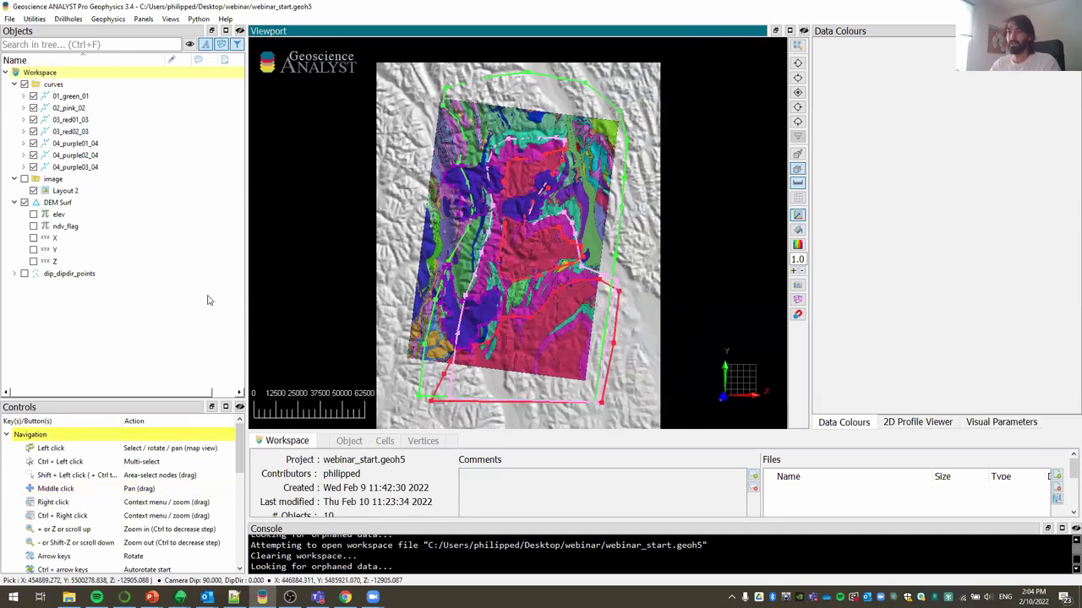
# Step: Display only the dip_dipdir_points and tilt the view to see them in 3D
pyautogui.click(25, 274)
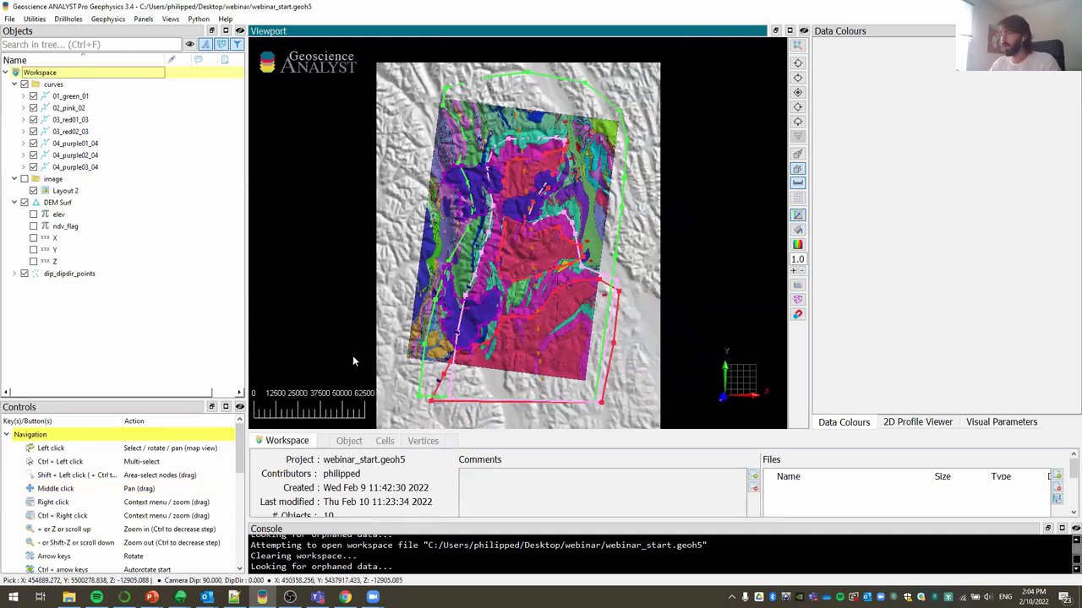
pyautogui.rightClick(77, 275)
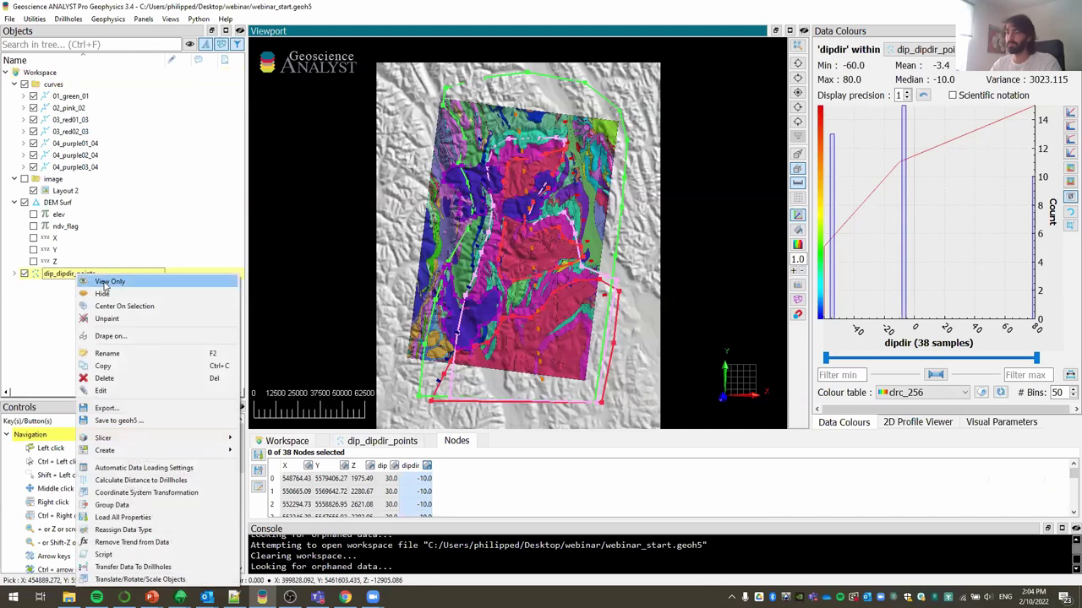
pyautogui.click(105, 285)
pyautogui.moveTo(504, 300); pyautogui.dragTo(335, 219)
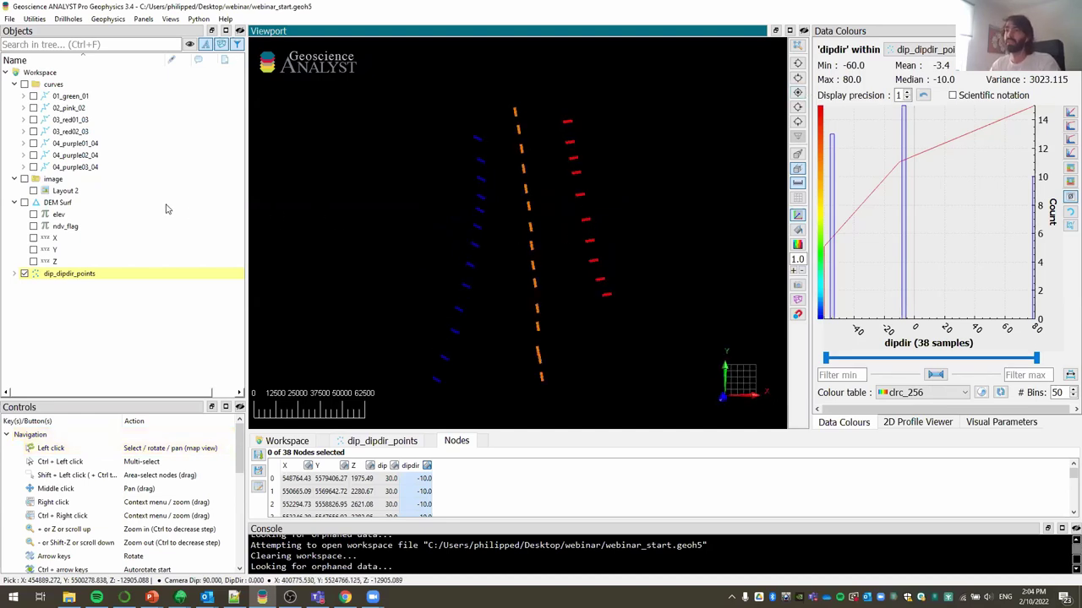
pyautogui.press('F2')
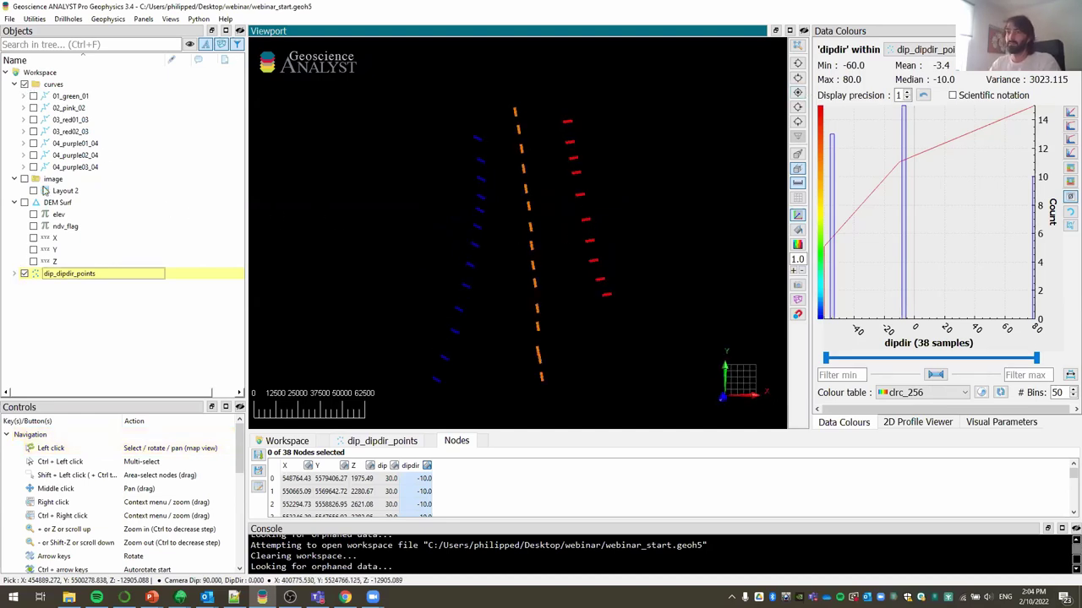
# Step: Display only the seven contact curves, with dip_dipdir_points hidden
pyautogui.click(69, 98)
pyautogui.keyDown('shift'); pyautogui.click(72, 168); pyautogui.keyUp('shift')
pyautogui.rightClick(71, 168)
pyautogui.click(94, 179)
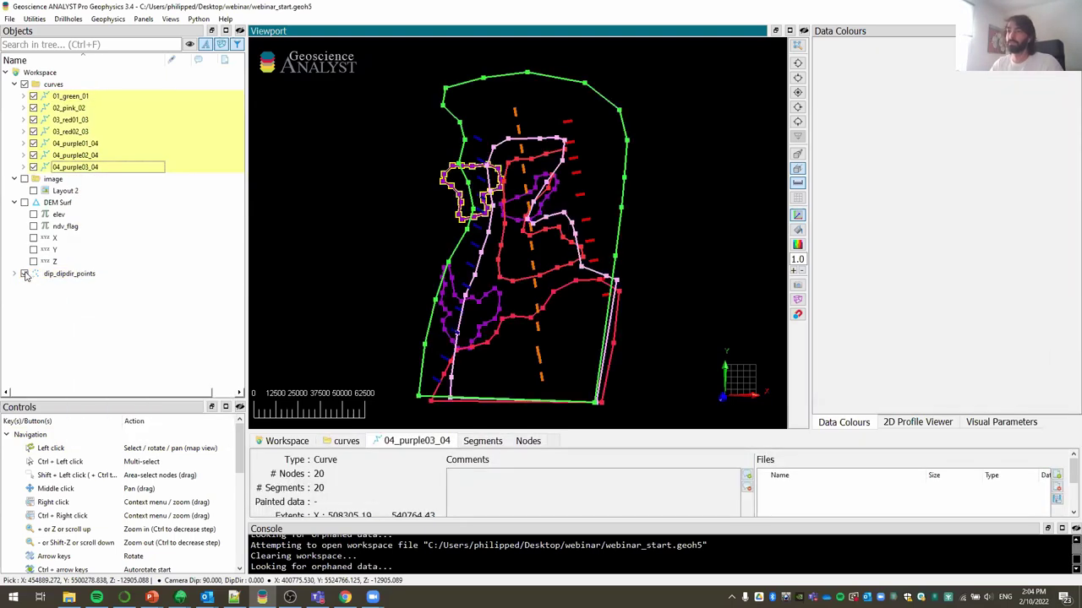
pyautogui.click(24, 274)
pyautogui.click(430, 218)
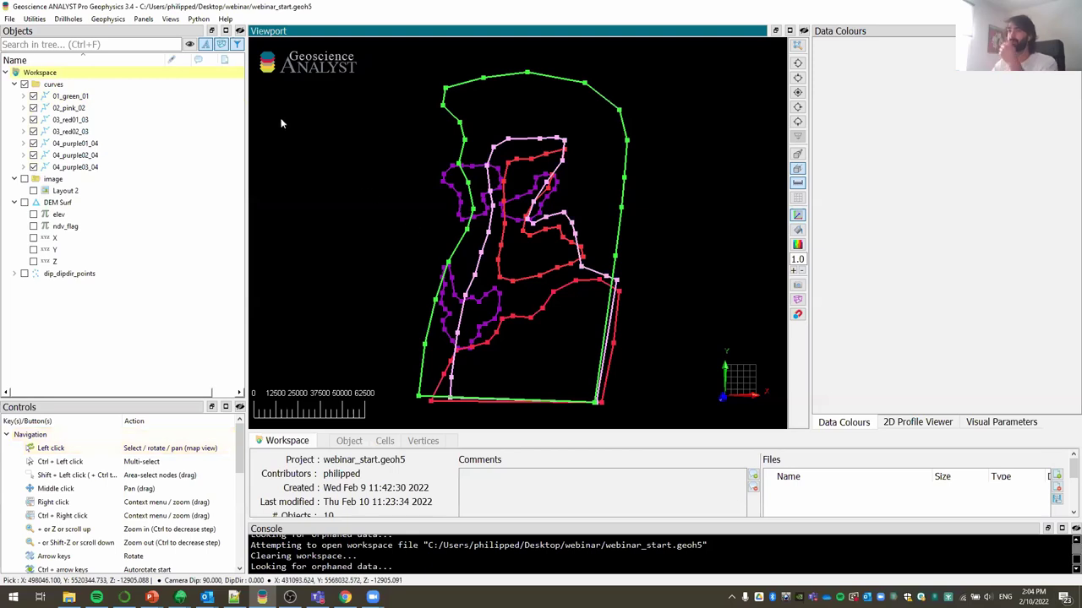
# Step: Run Curve Group from Curves with Litho 1–4 as 03_red02_03, 02_pink_02, 01_green_01, 03_red01_03
pyautogui.click(199, 18)
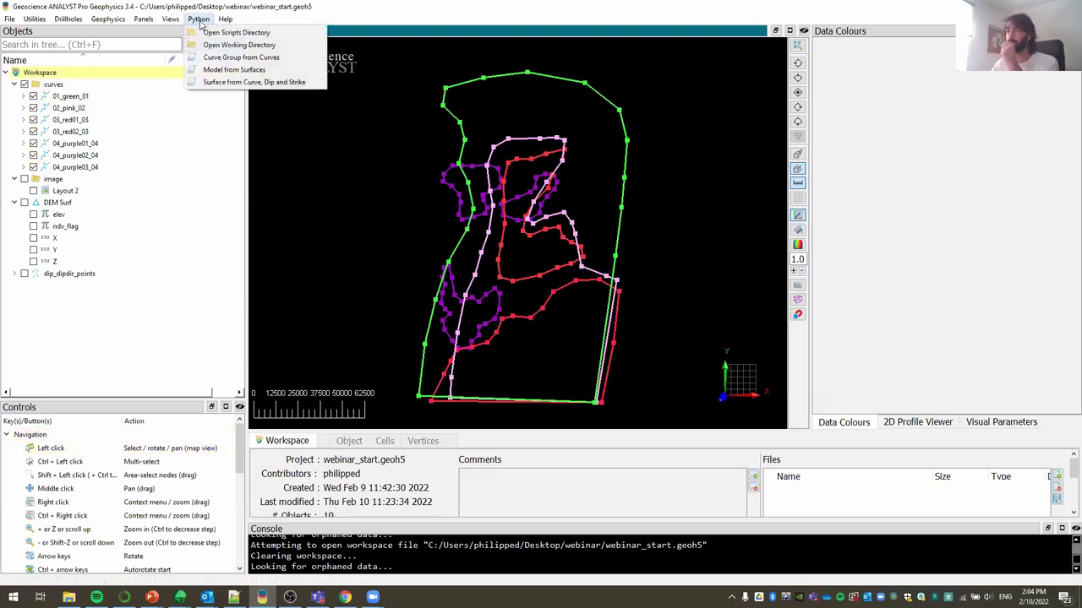
pyautogui.click(254, 58)
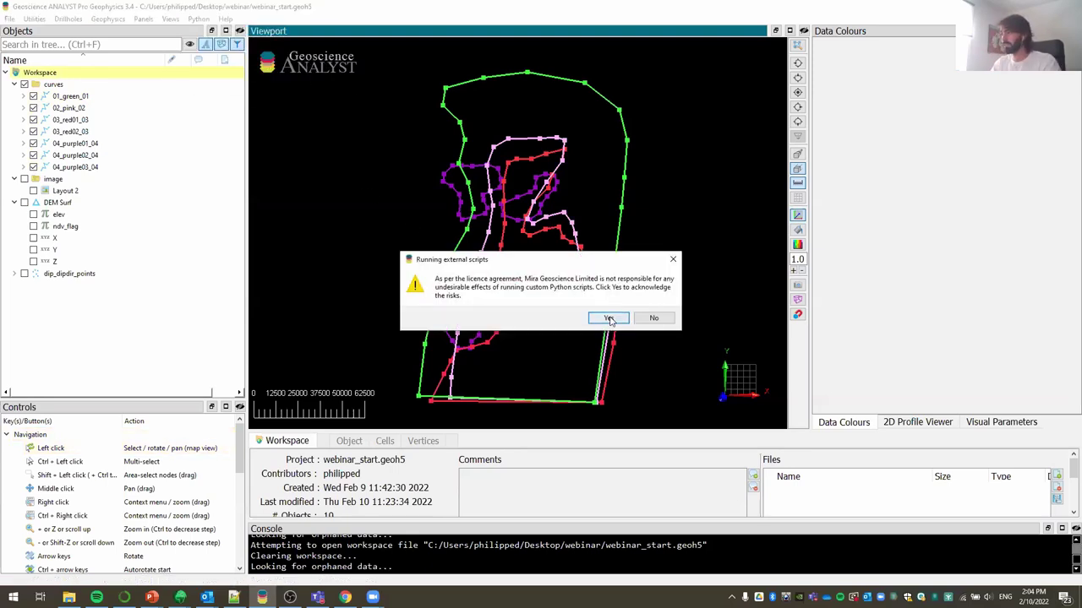
pyautogui.click(610, 321)
pyautogui.moveTo(517, 166); pyautogui.dragTo(455, 108)
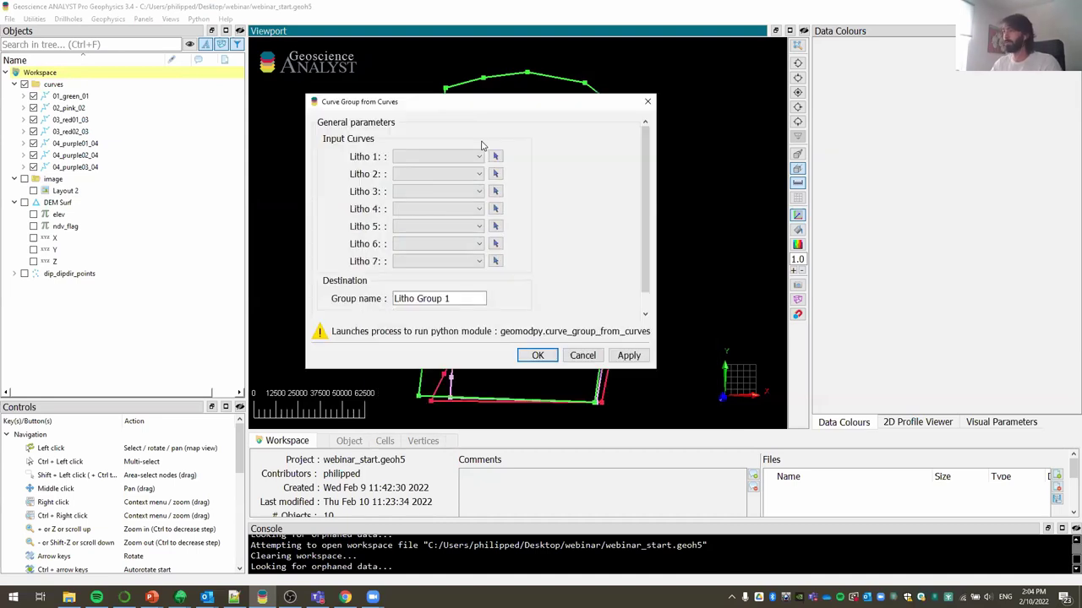
pyautogui.click(473, 157)
pyautogui.click(457, 179)
pyautogui.click(457, 177)
pyautogui.click(431, 237)
pyautogui.click(444, 191)
pyautogui.click(433, 265)
pyautogui.click(448, 209)
pyautogui.click(452, 295)
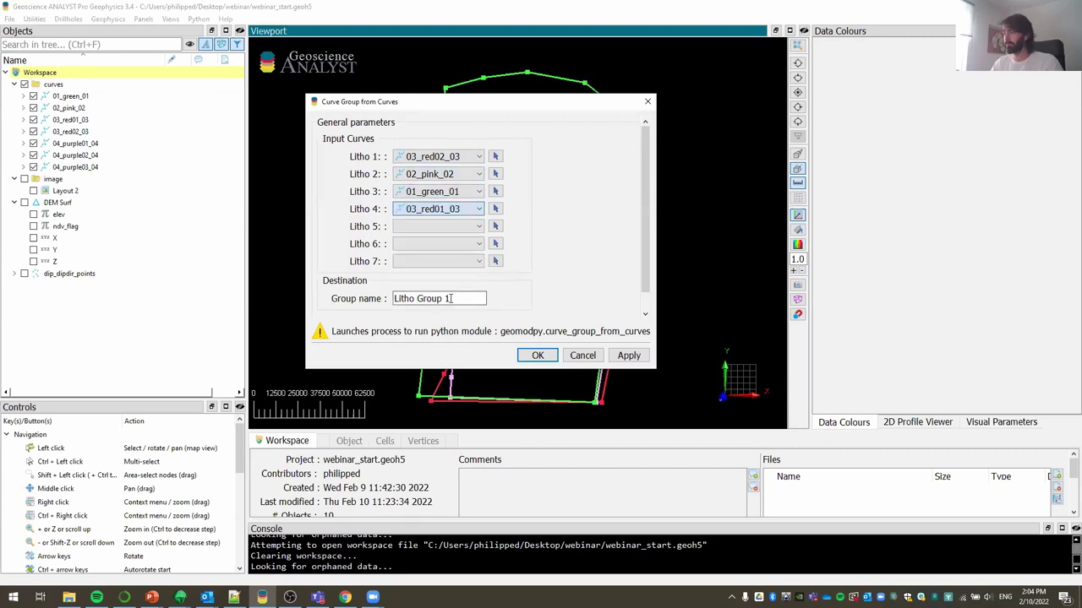
# Step: Name the new group Litho Group seds and create it
pyautogui.click(457, 298)
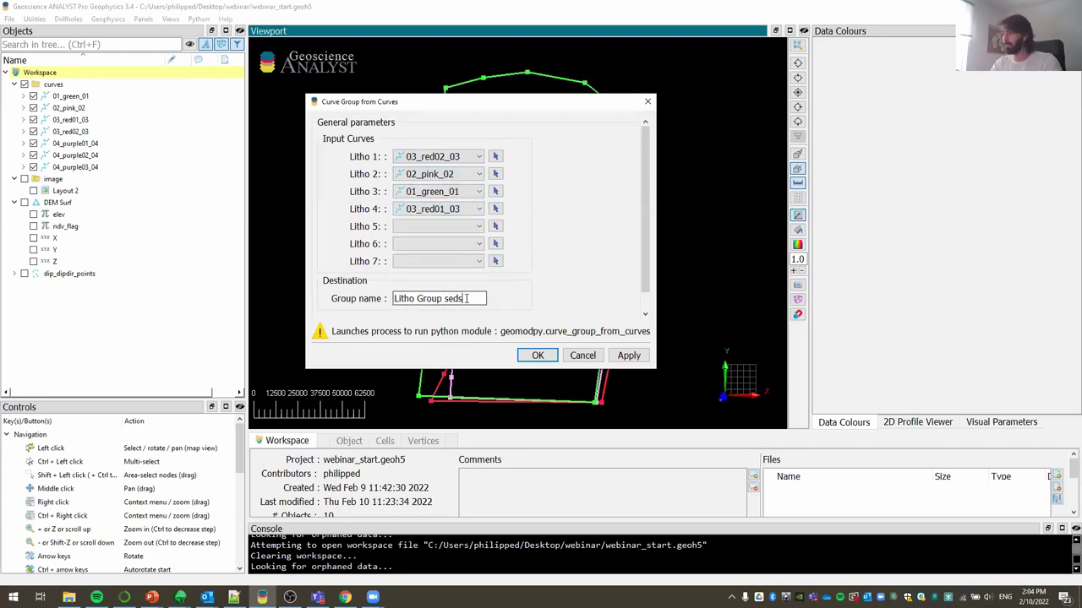
pyautogui.write('seds')
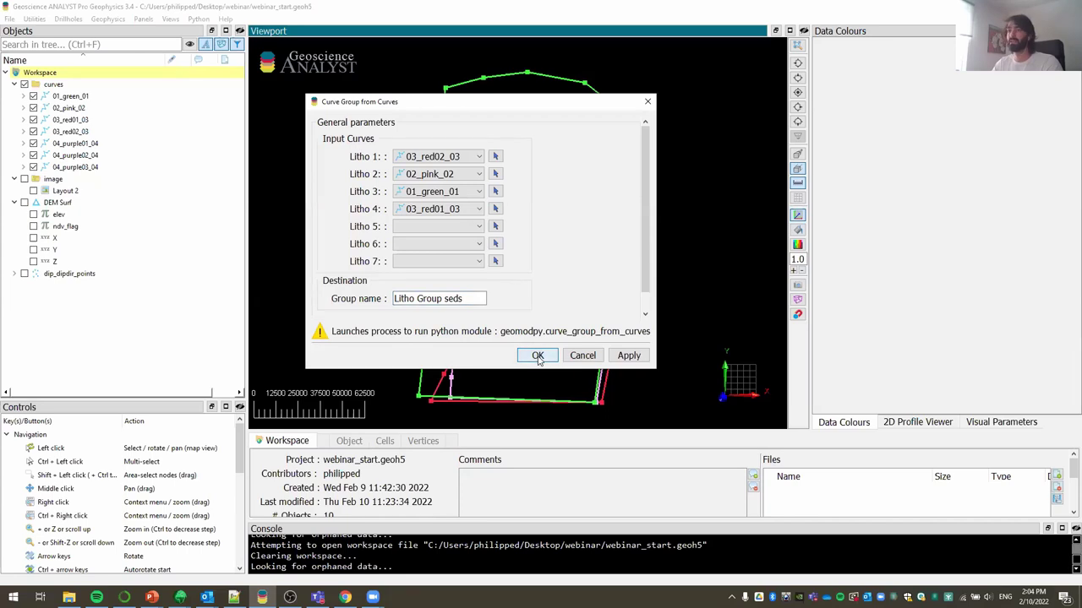
pyautogui.click(539, 358)
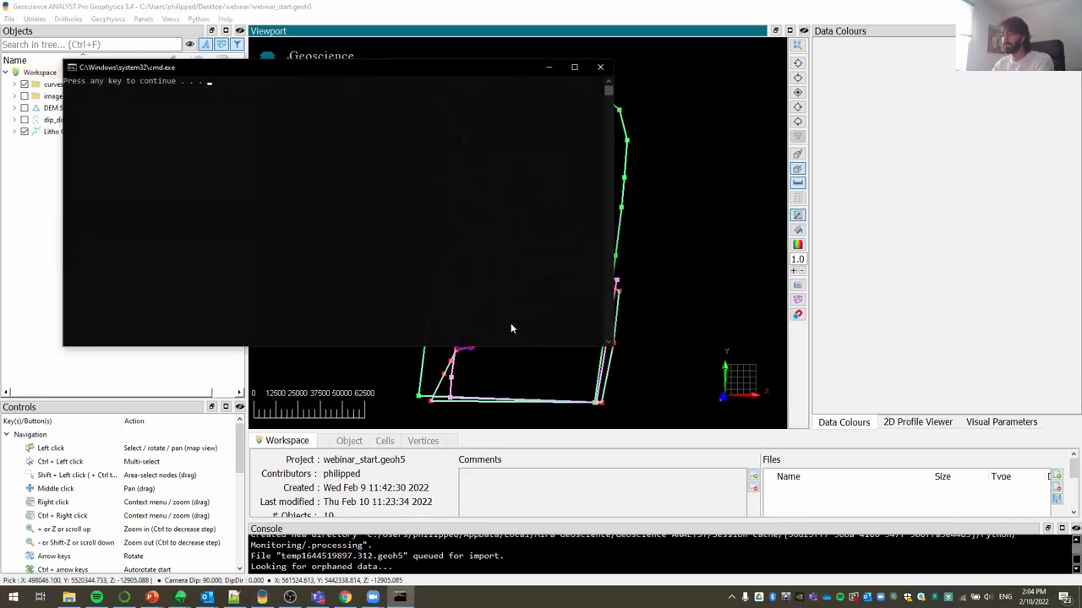
pyautogui.press('Return')
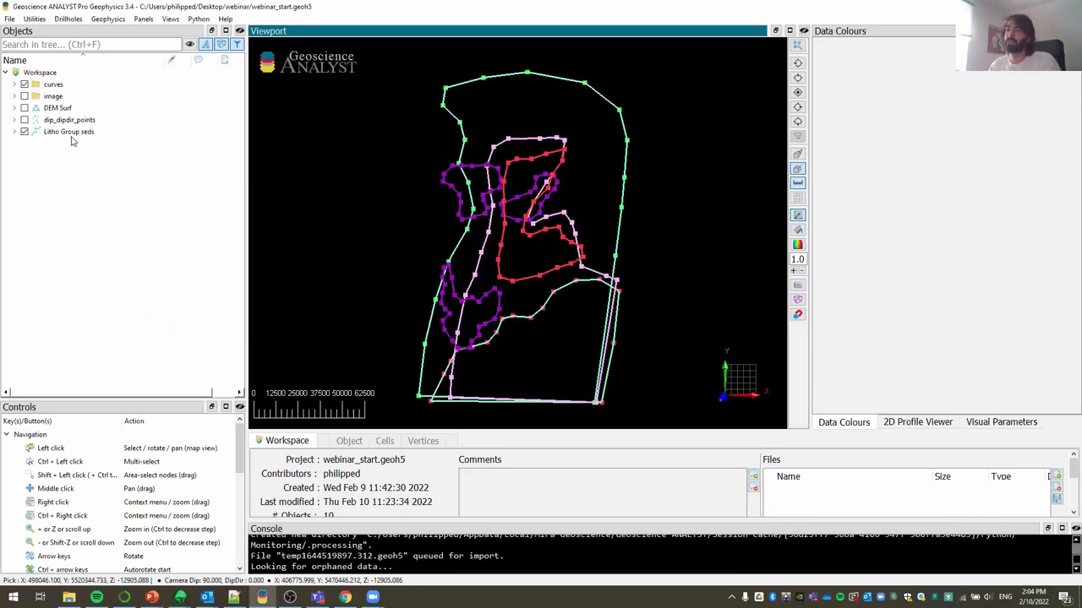
# Step: Hide the original curves and inspect Litho Group seds' data and priority values
pyautogui.click(25, 84)
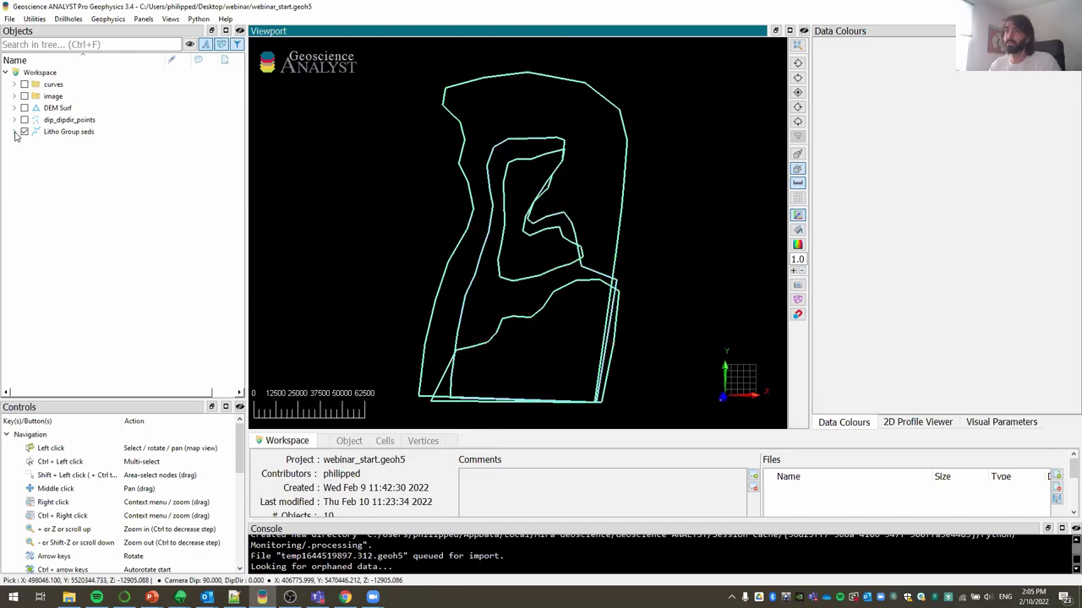
pyautogui.click(13, 132)
pyautogui.click(68, 132)
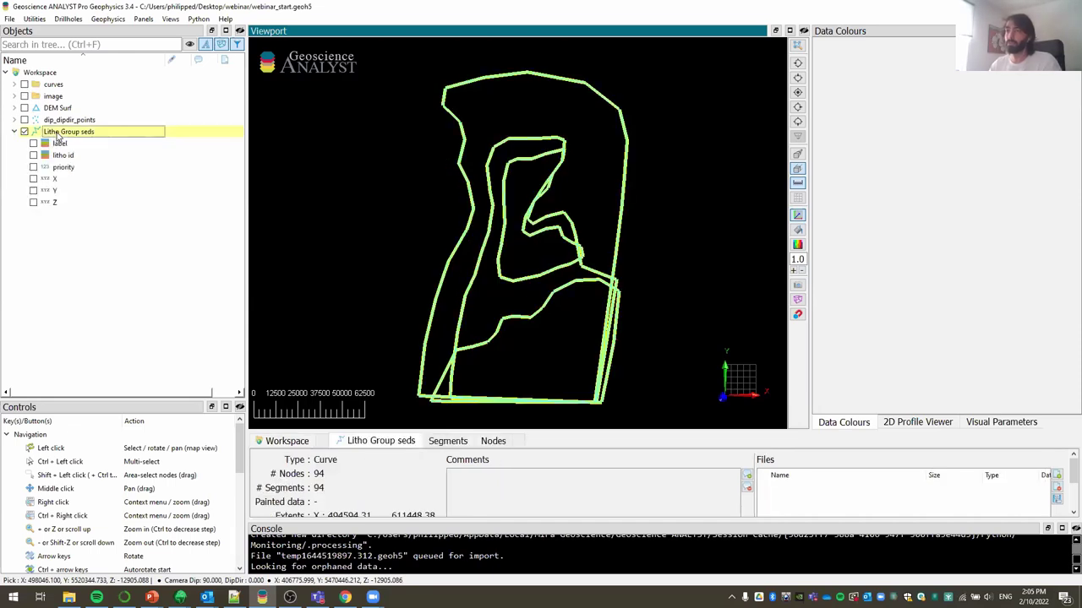
pyautogui.click(390, 230)
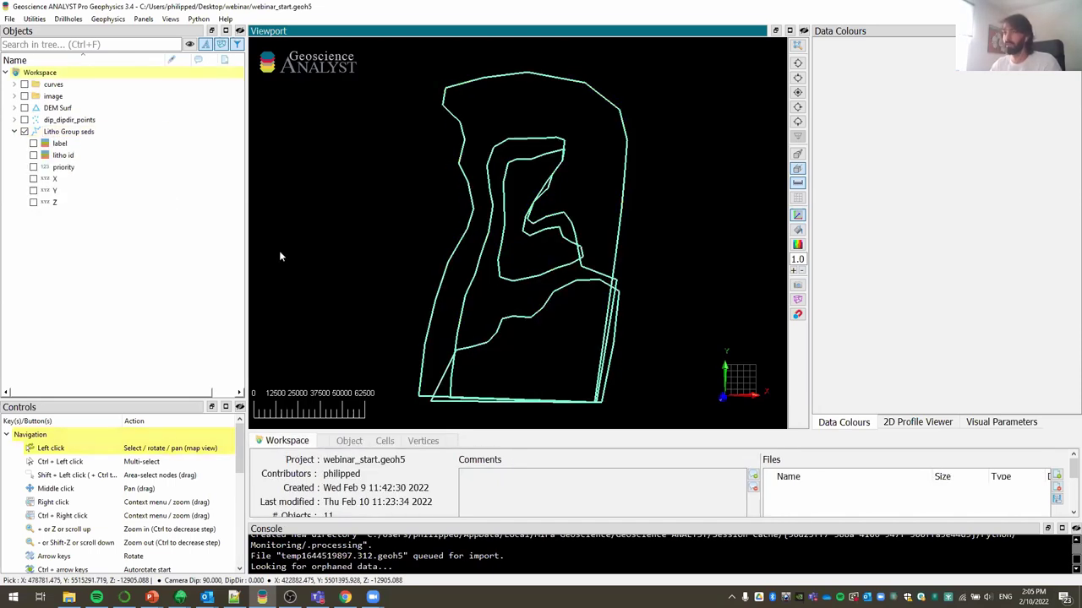
pyautogui.click(15, 85)
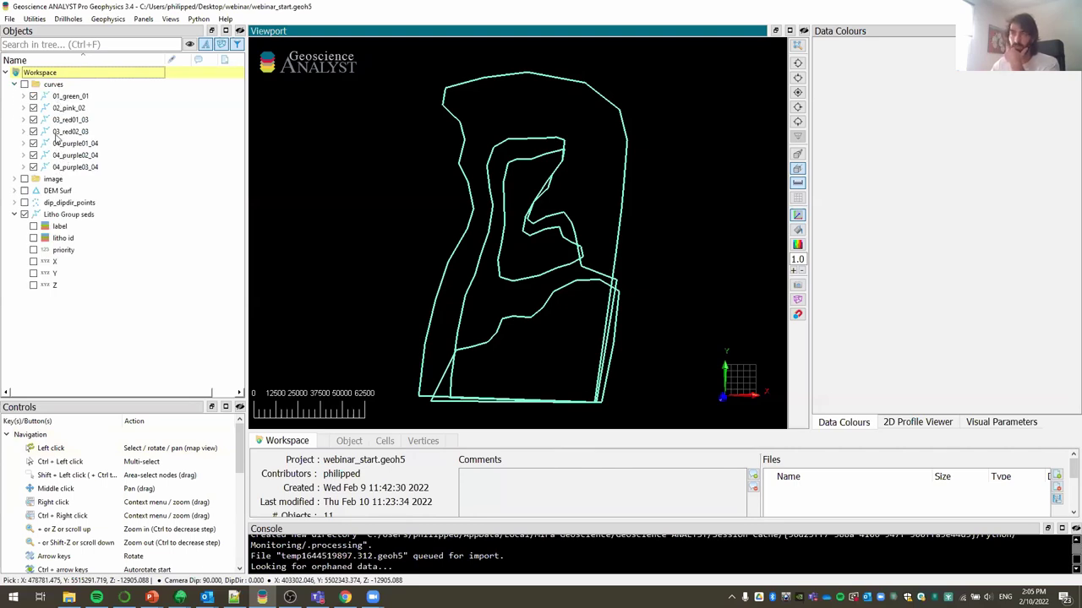
pyautogui.click(71, 251)
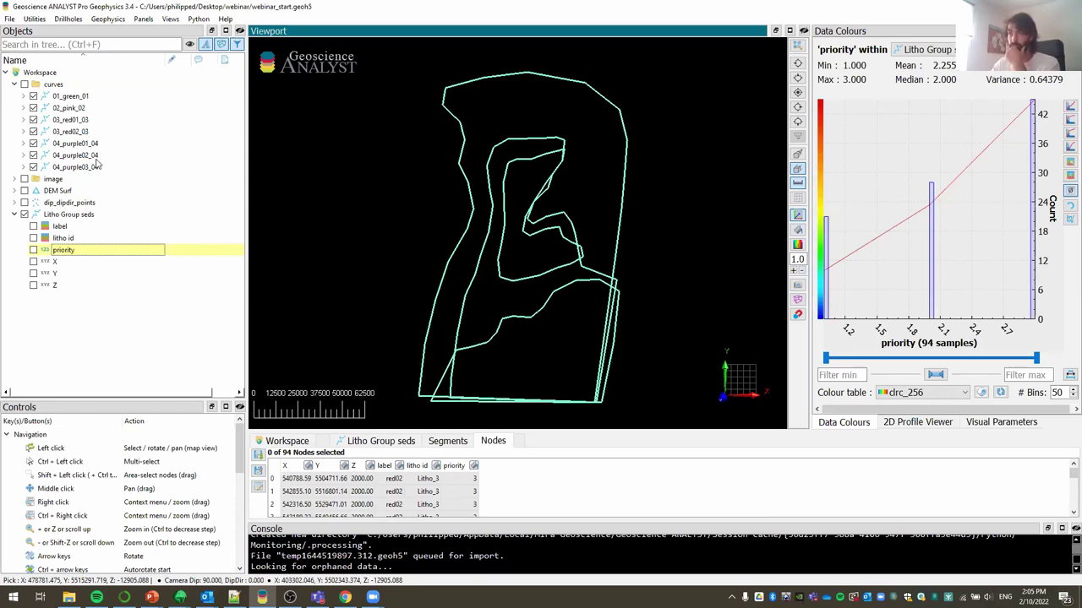
# Step: Check the litho id classes, then set Litho 1–3 to 04_purple01_04, 04_purple02_04, 04_purple03_04
pyautogui.click(67, 239)
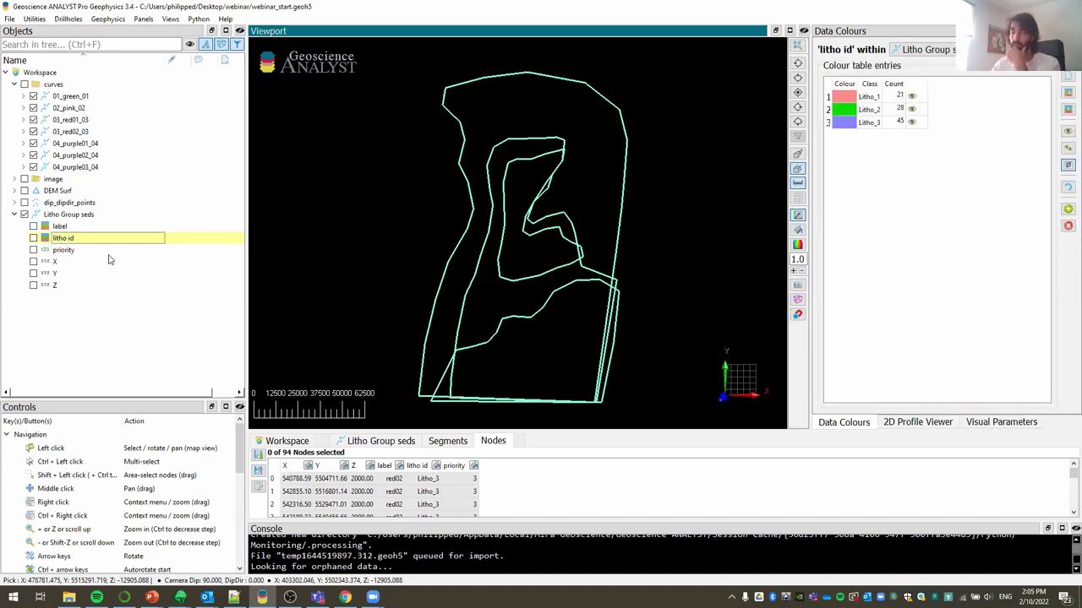
pyautogui.click(205, 19)
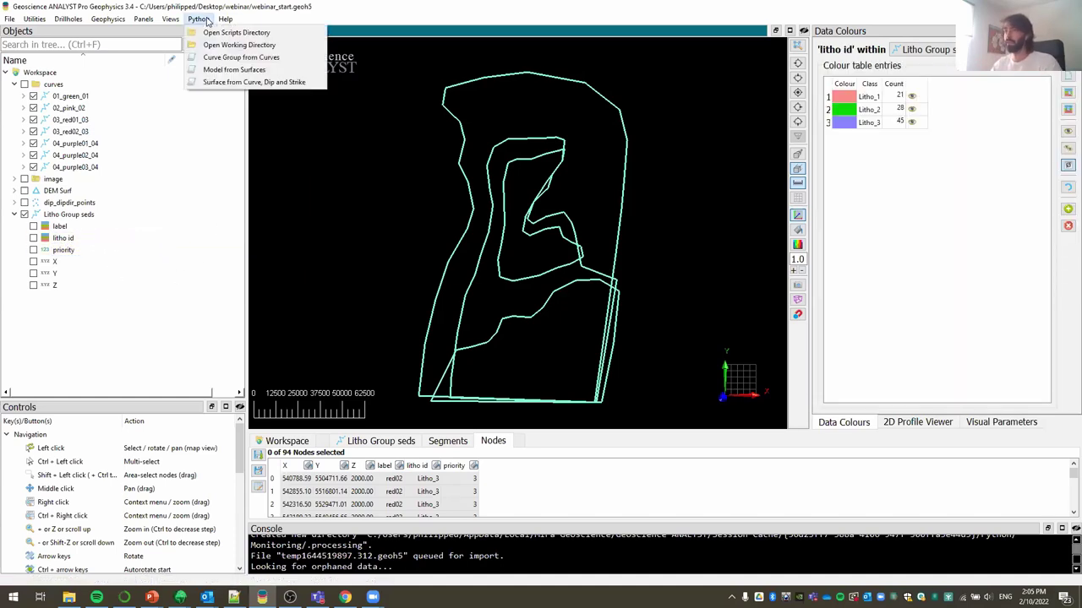
pyautogui.click(238, 56)
pyautogui.click(507, 216)
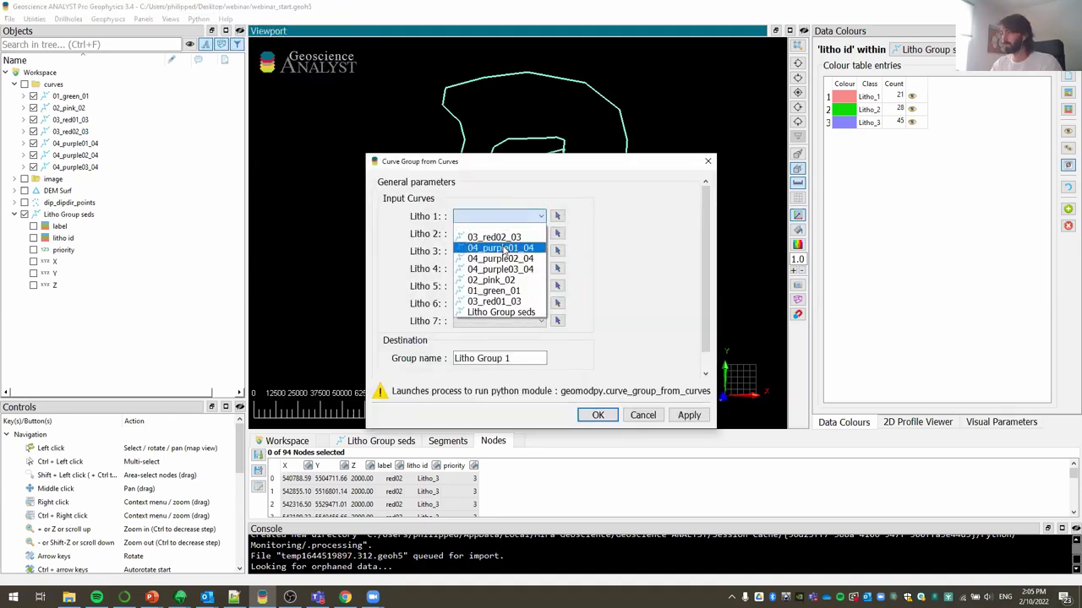
pyautogui.click(503, 248)
pyautogui.click(507, 235)
pyautogui.click(501, 275)
pyautogui.click(499, 251)
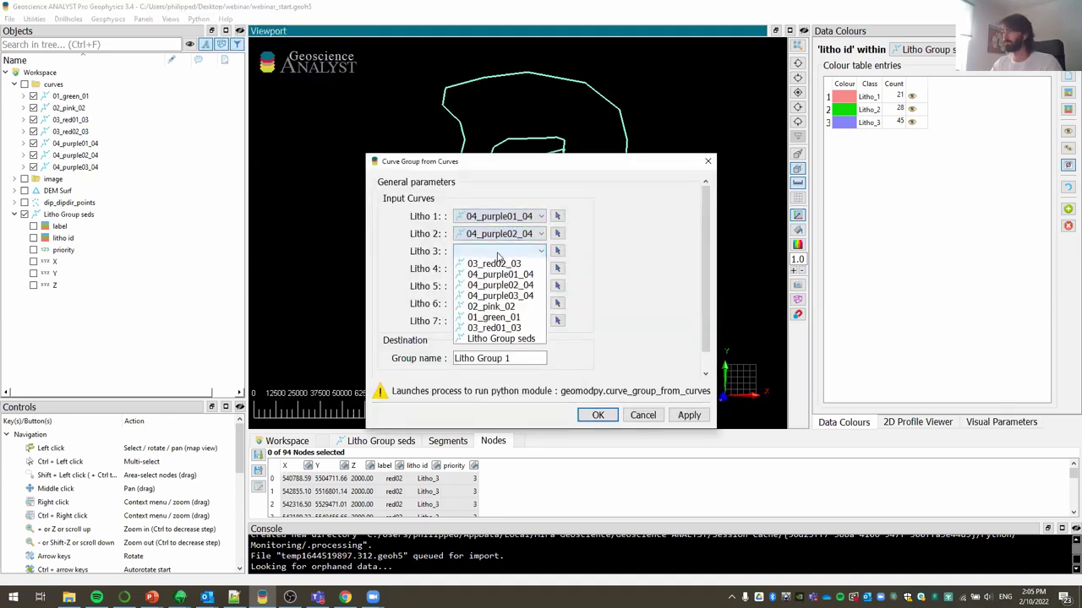
pyautogui.click(500, 304)
# Step: Create the group as Litho Group int and hide Litho Group seds
pyautogui.click(527, 358)
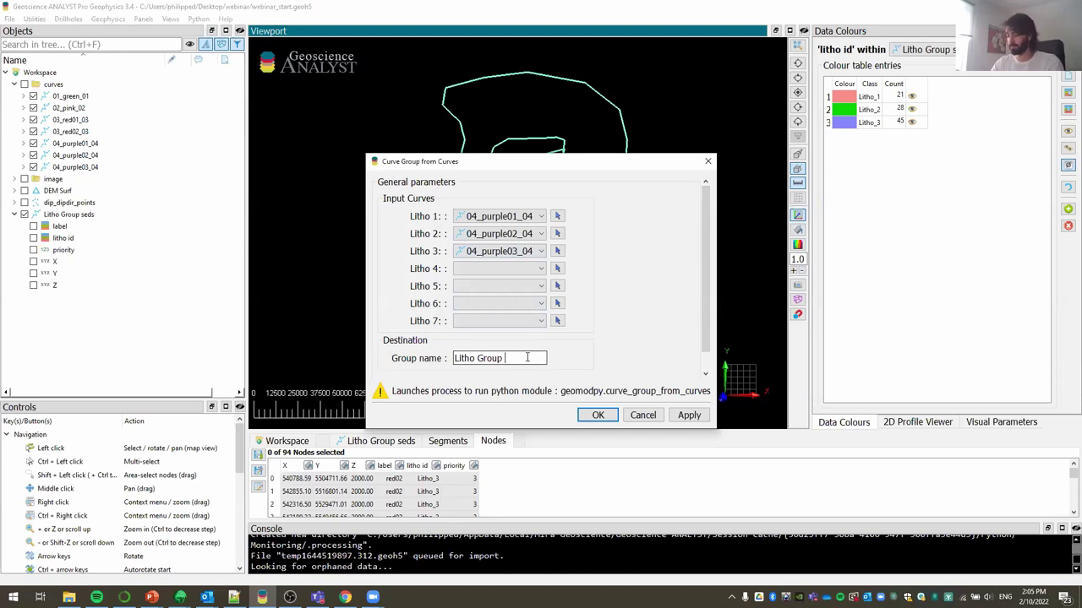
pyautogui.press('Return')
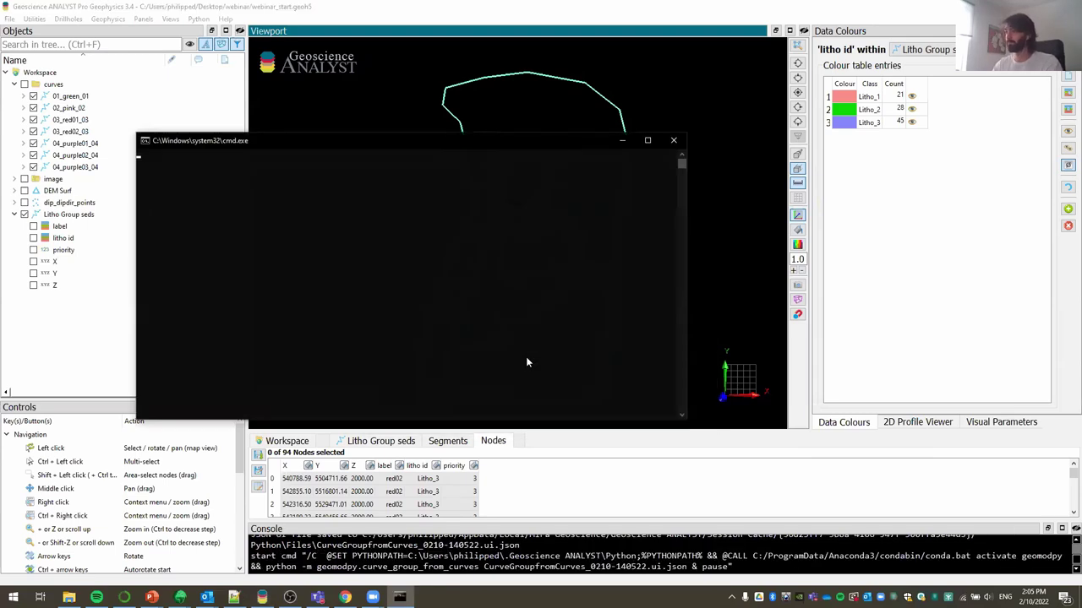
pyautogui.press('Return')
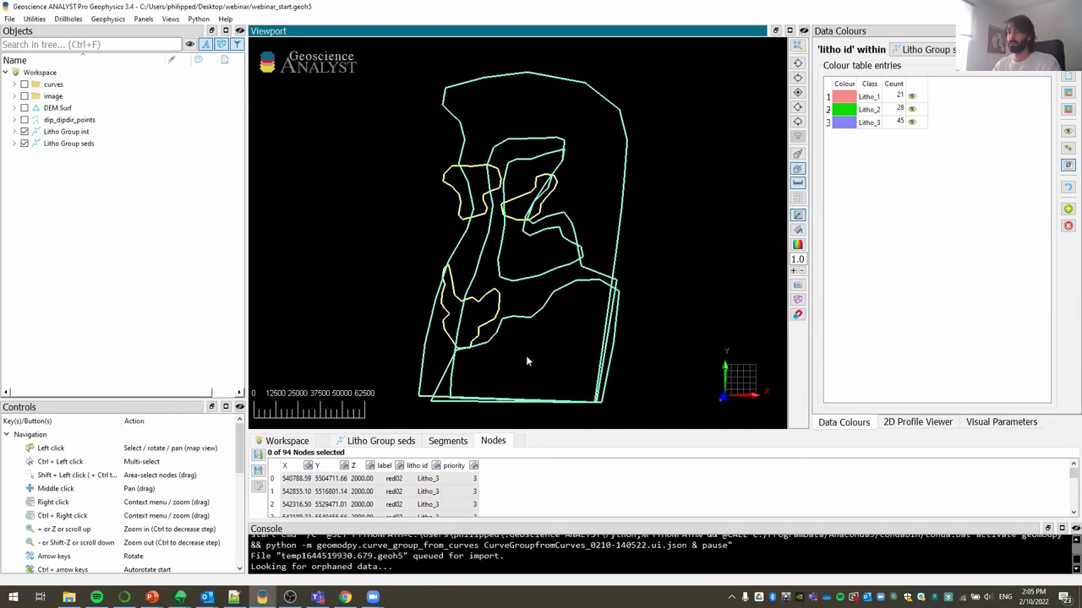
pyautogui.click(24, 145)
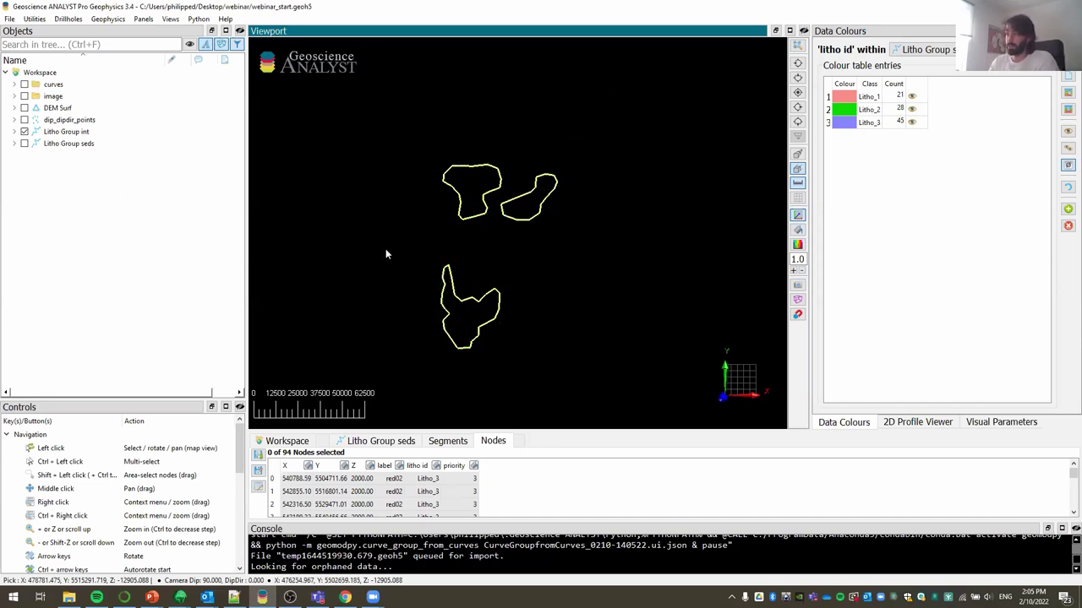
# Step: Compare Litho Group int and Litho Group seds, leaving only seds visible
pyautogui.click(25, 132)
pyautogui.click(25, 143)
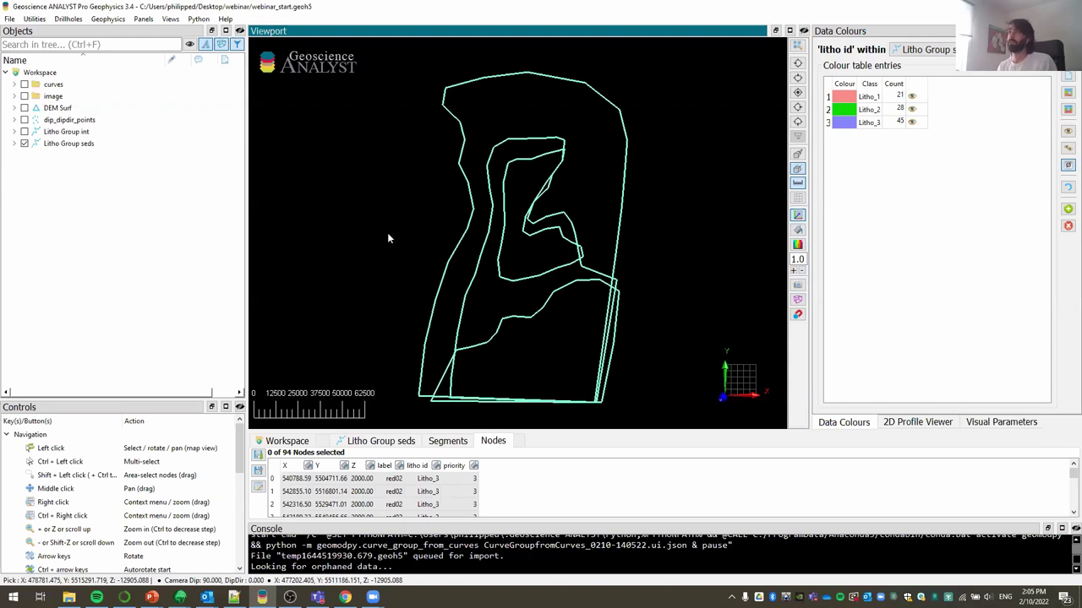
pyautogui.click(25, 132)
pyautogui.click(24, 144)
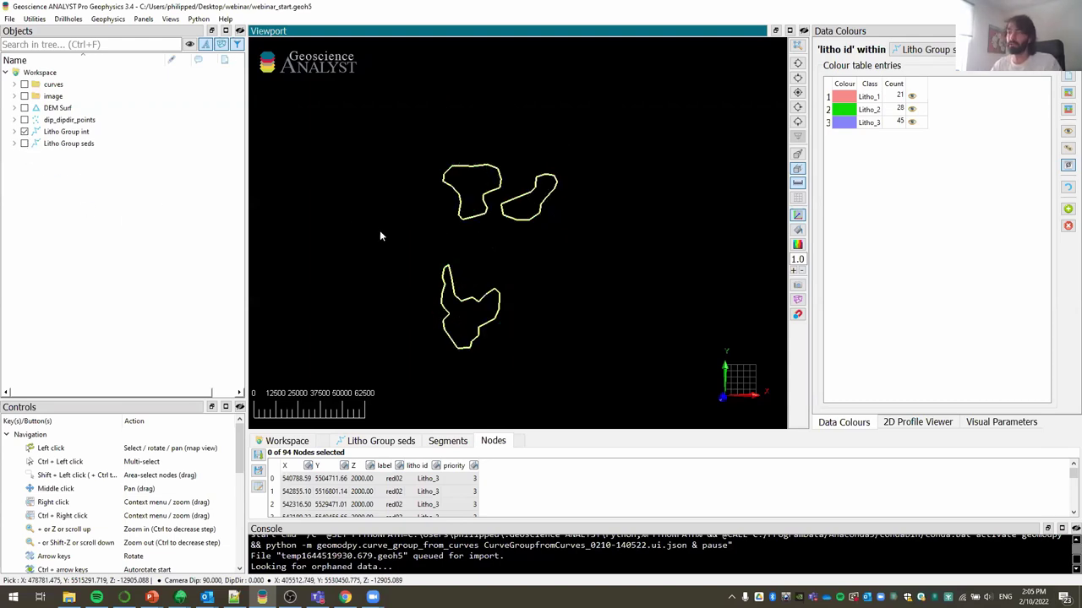
pyautogui.click(24, 131)
pyautogui.click(25, 143)
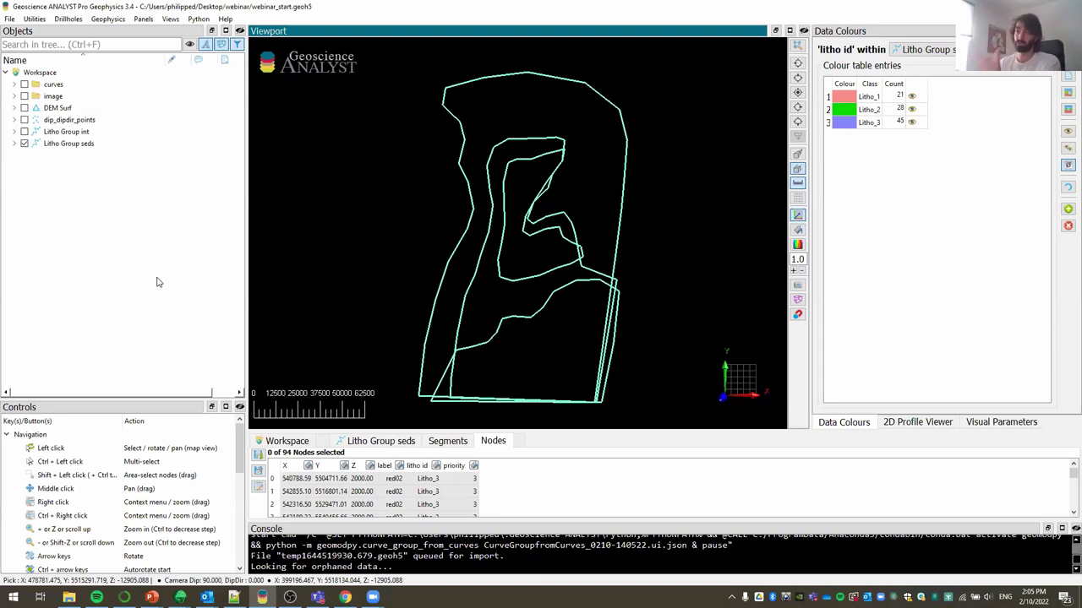
# Step: Show dip_dipdir_points, inspect their dipdir values, and display DEM Surf again
pyautogui.click(25, 120)
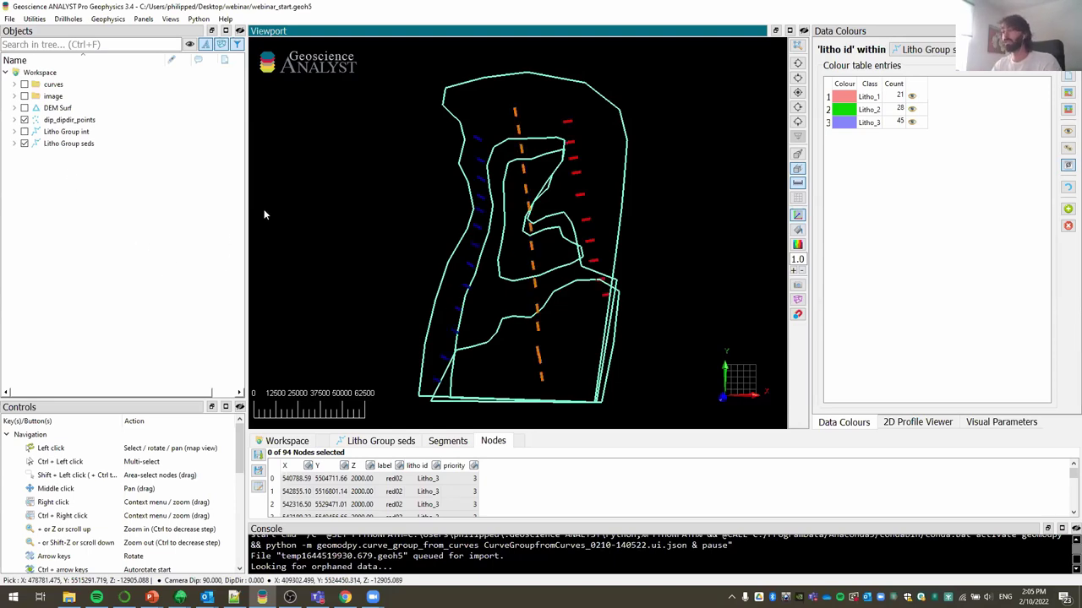
pyautogui.click(74, 121)
pyautogui.click(14, 121)
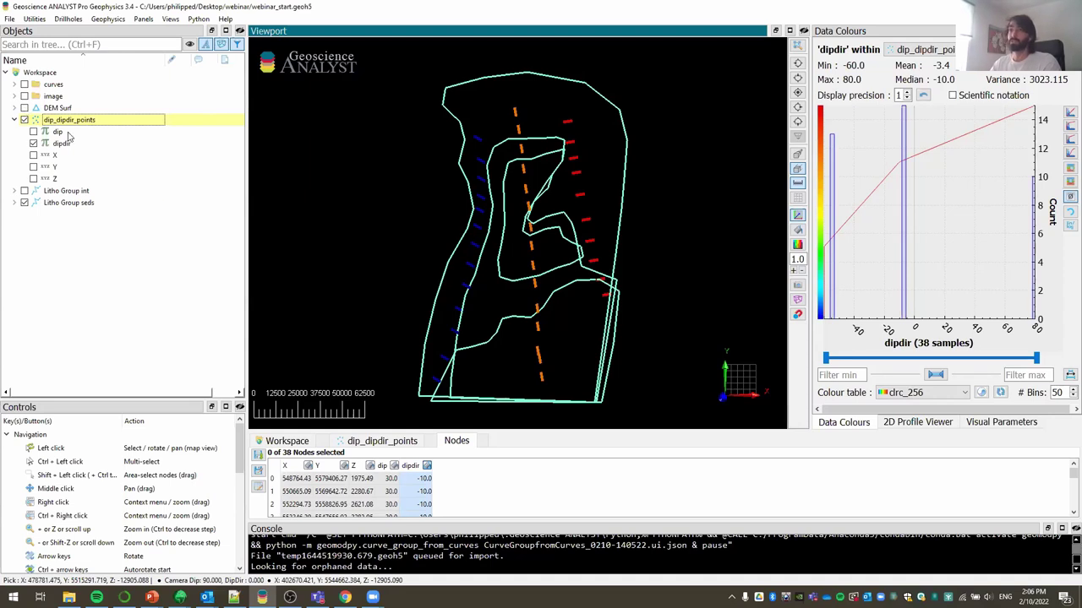
pyautogui.click(24, 108)
# Step: In the 2D Grid Designer, size the grid from DEM Surf's extent
pyautogui.click(34, 18)
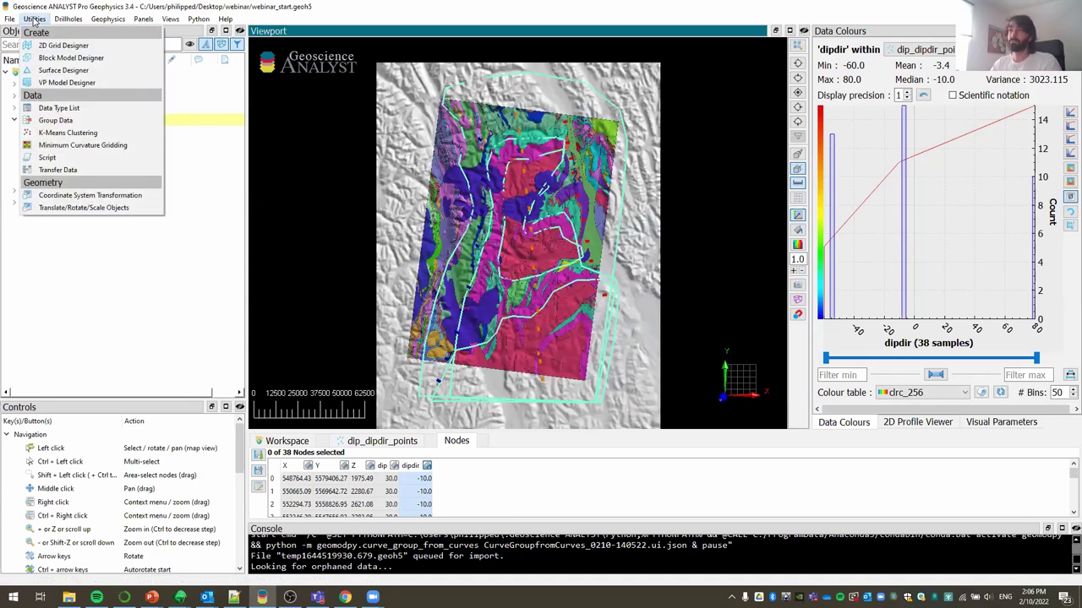
pyautogui.click(64, 45)
pyautogui.moveTo(659, 281); pyautogui.dragTo(817, 177)
pyautogui.click(957, 197)
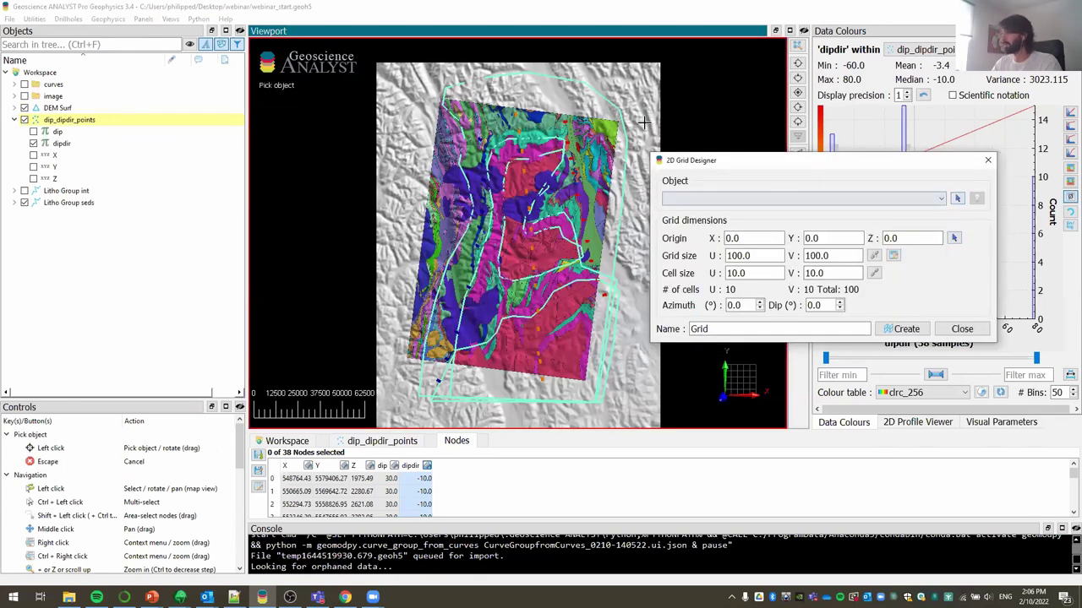
pyautogui.click(647, 196)
pyautogui.click(976, 198)
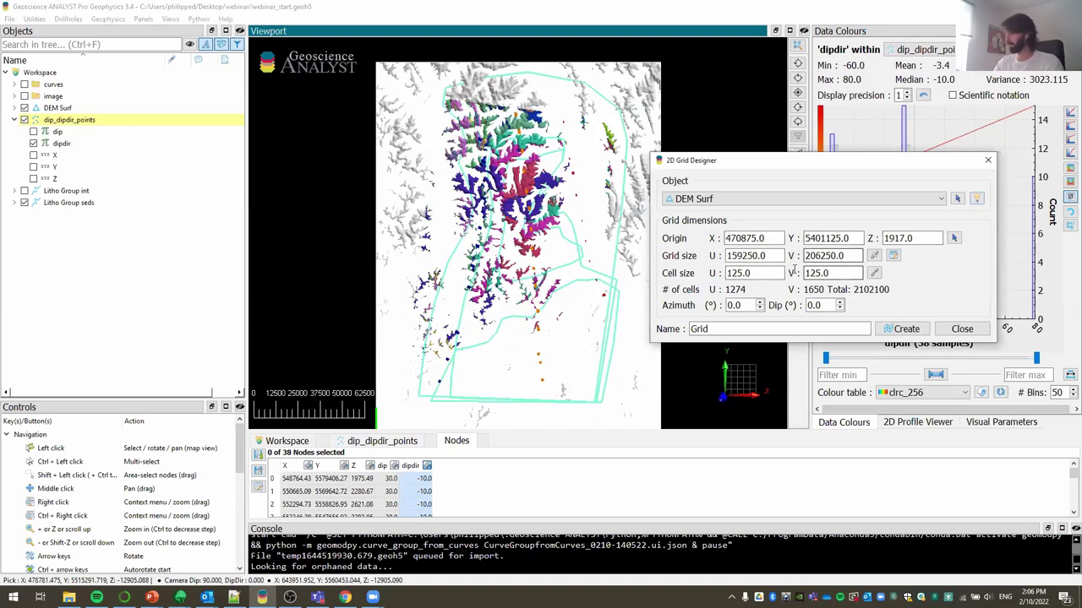
# Step: Set Cell size U to 5000 and create the grid
pyautogui.doubleClick(767, 272)
pyautogui.write('5')
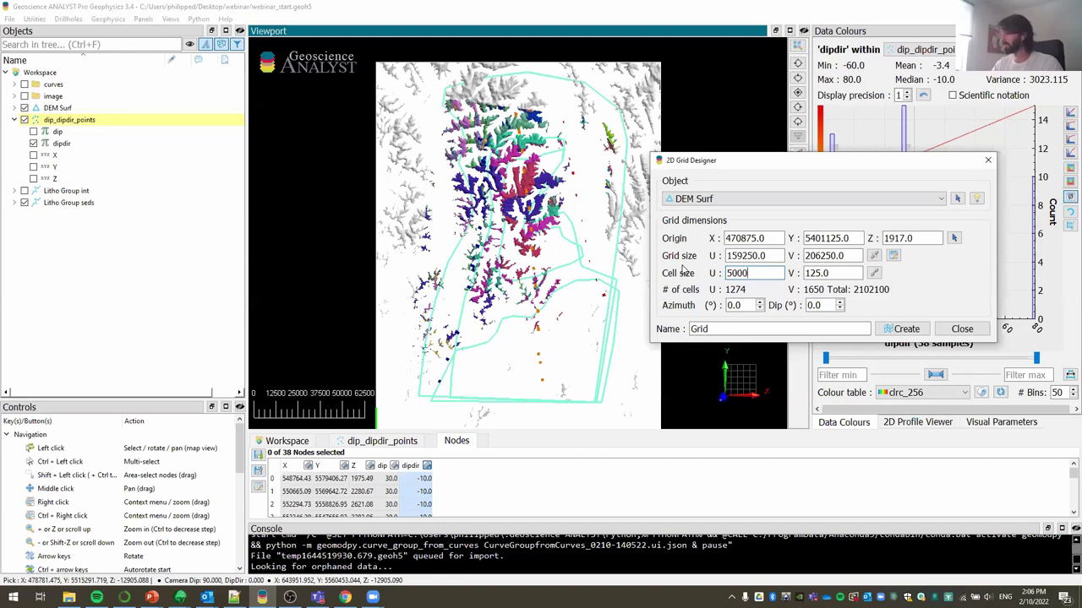
pyautogui.write('000')
pyautogui.press('Tab')
pyautogui.write('5')
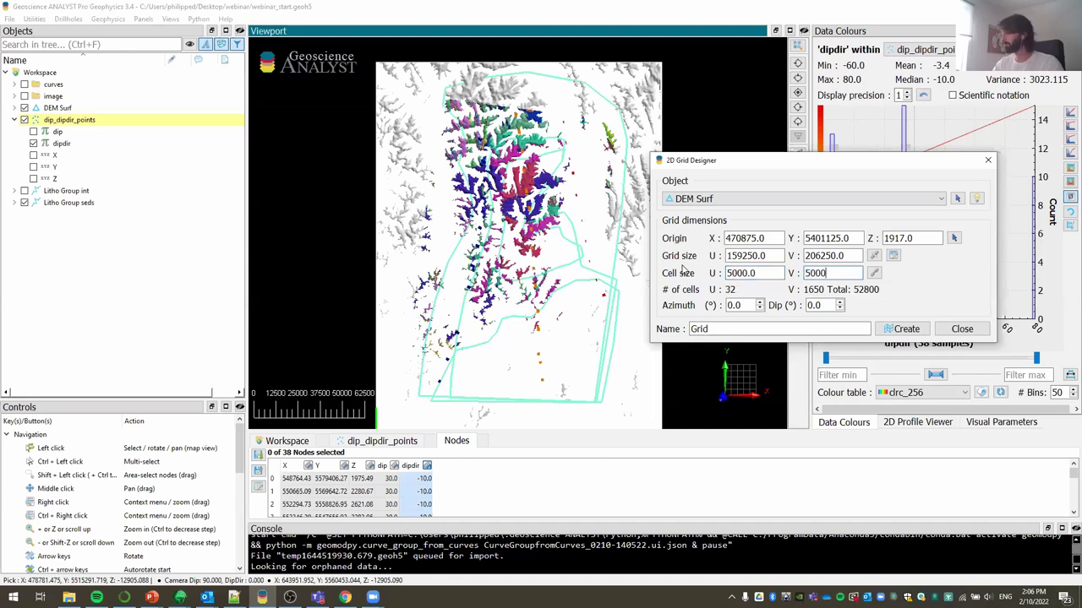
pyautogui.click(903, 329)
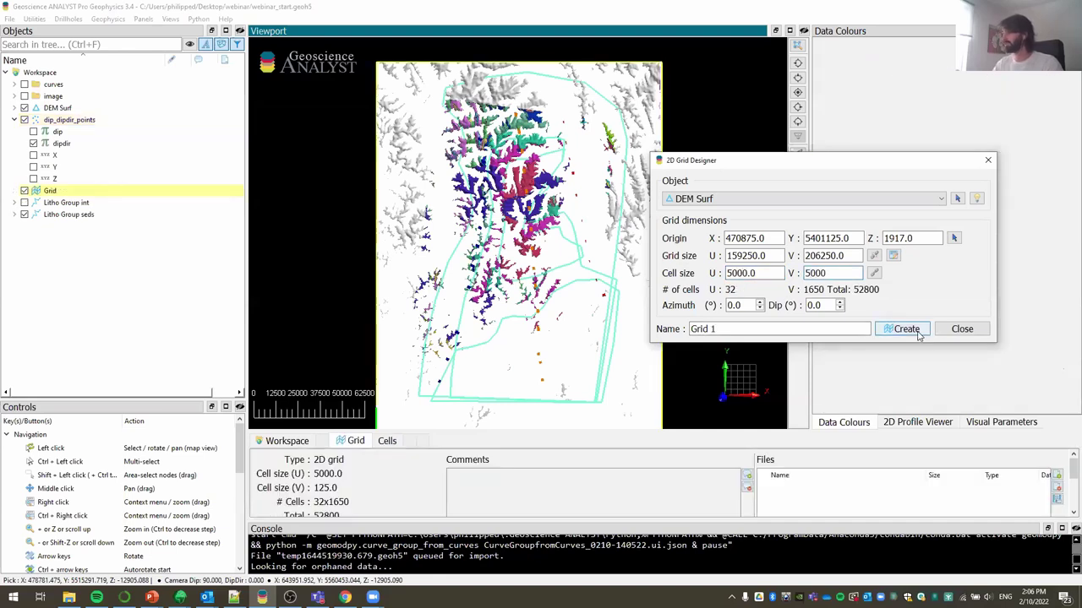
pyautogui.click(985, 165)
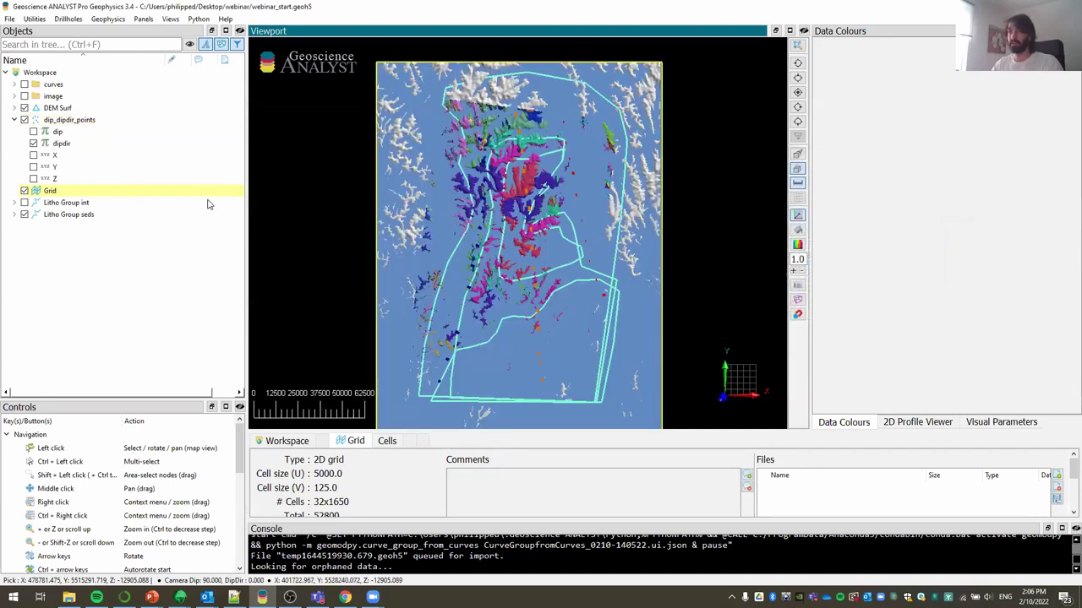
# Step: Set up Minimum Curvature Gridding onto Grid from dip_dipdir_points
pyautogui.click(34, 19)
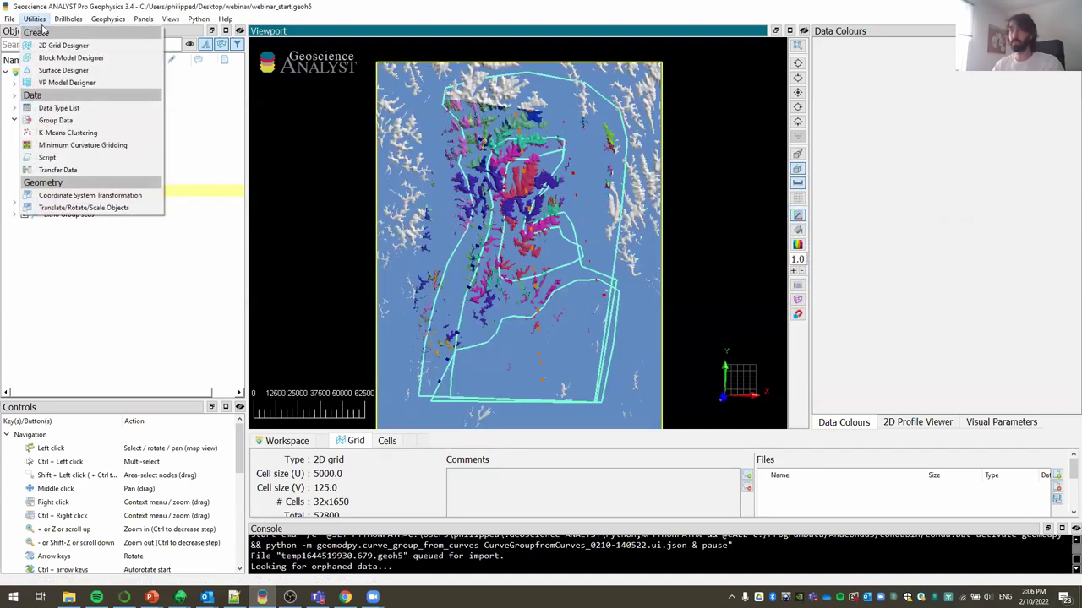
pyautogui.click(82, 145)
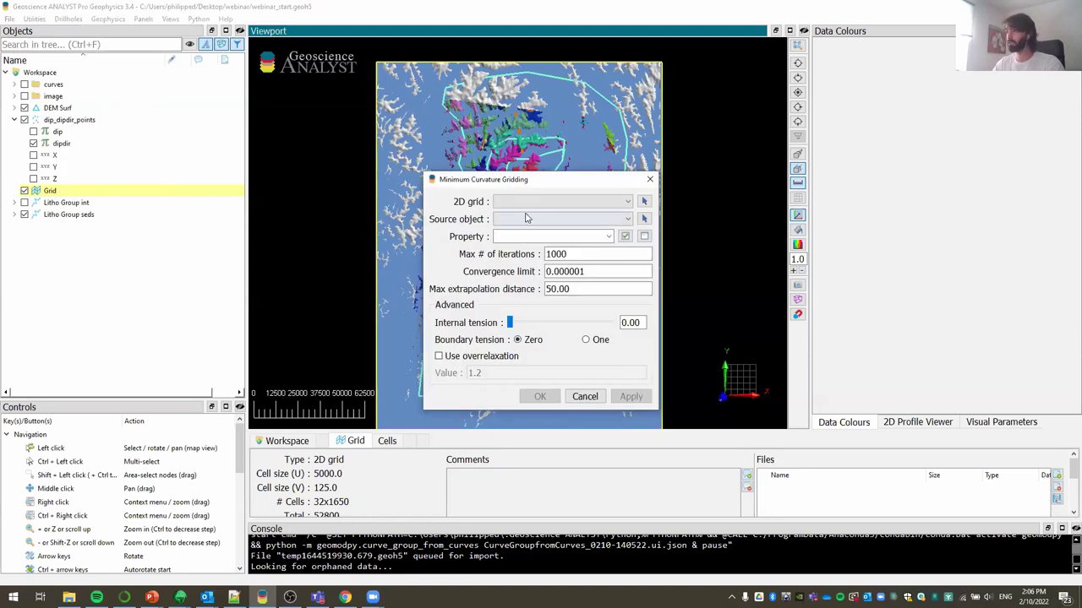
pyautogui.click(621, 205)
pyautogui.click(619, 222)
pyautogui.click(627, 218)
pyautogui.scroll(-1, 627, 247)
pyautogui.click(541, 299)
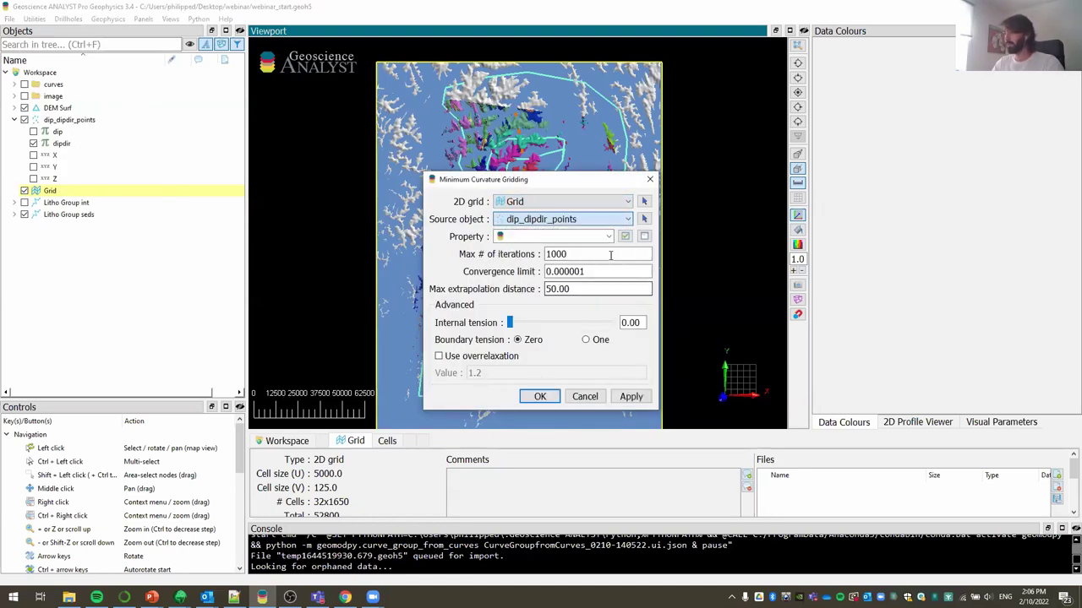
# Step: Grid the dip and dipdir properties with a 50000 max extrapolation distance
pyautogui.click(504, 237)
pyautogui.click(499, 248)
pyautogui.click(499, 259)
pyautogui.click(626, 259)
pyautogui.moveTo(584, 289); pyautogui.dragTo(498, 291)
pyautogui.write('500')
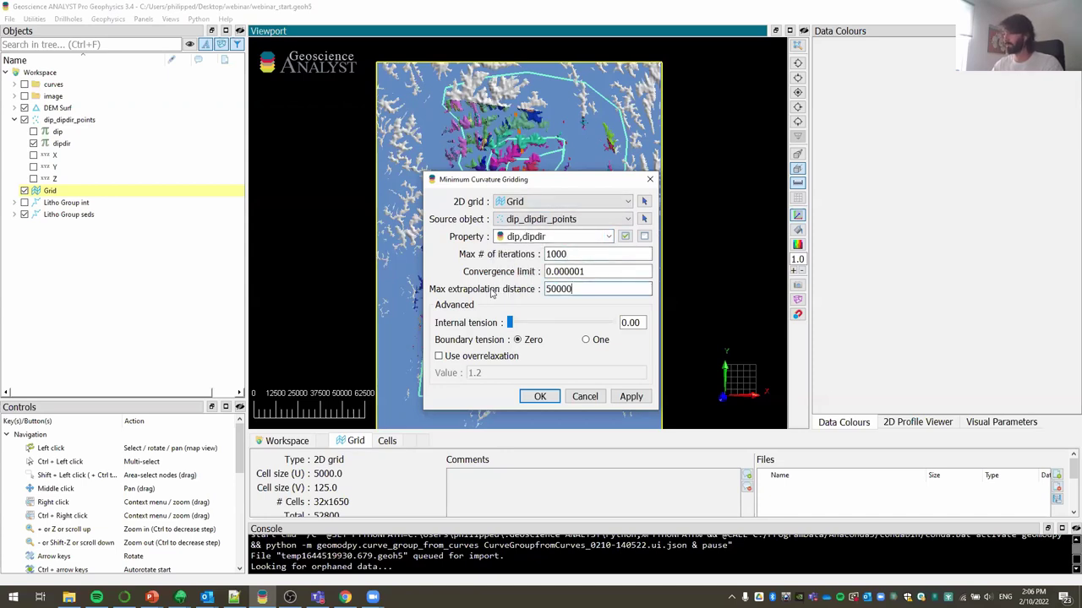
pyautogui.click(539, 397)
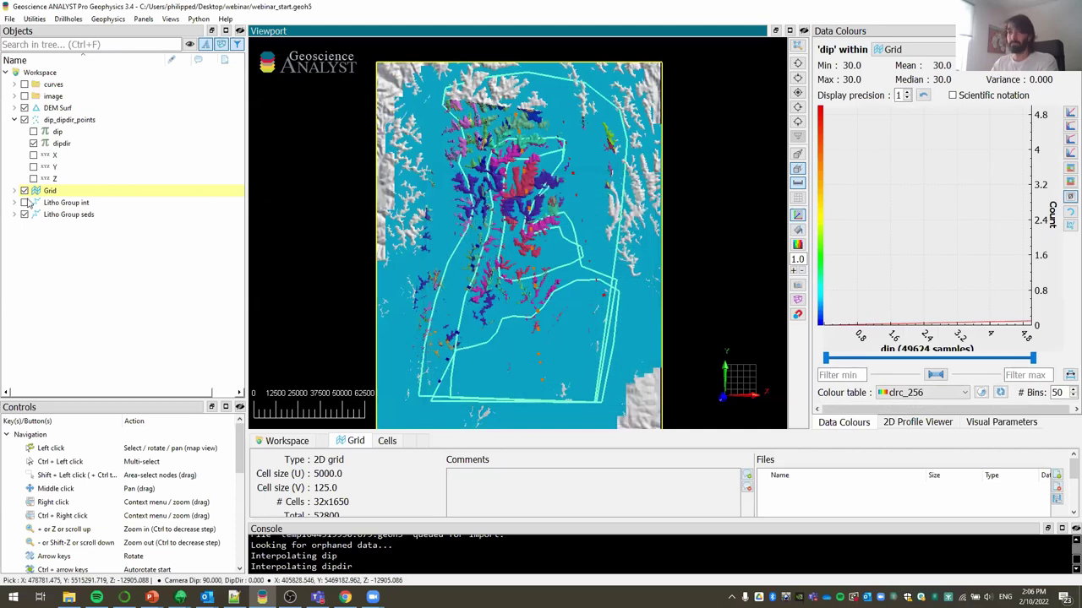
# Step: Inspect the Grid coloured by the interpolated dipdir and dip values
pyautogui.click(57, 204)
pyautogui.click(33, 214)
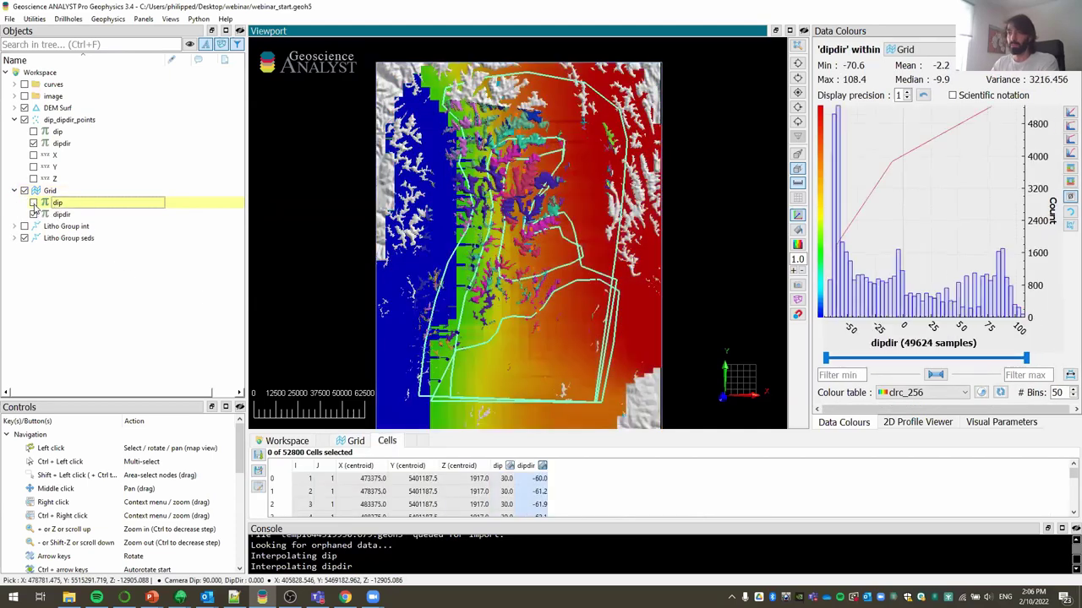
pyautogui.click(33, 203)
pyautogui.click(38, 191)
pyautogui.click(15, 191)
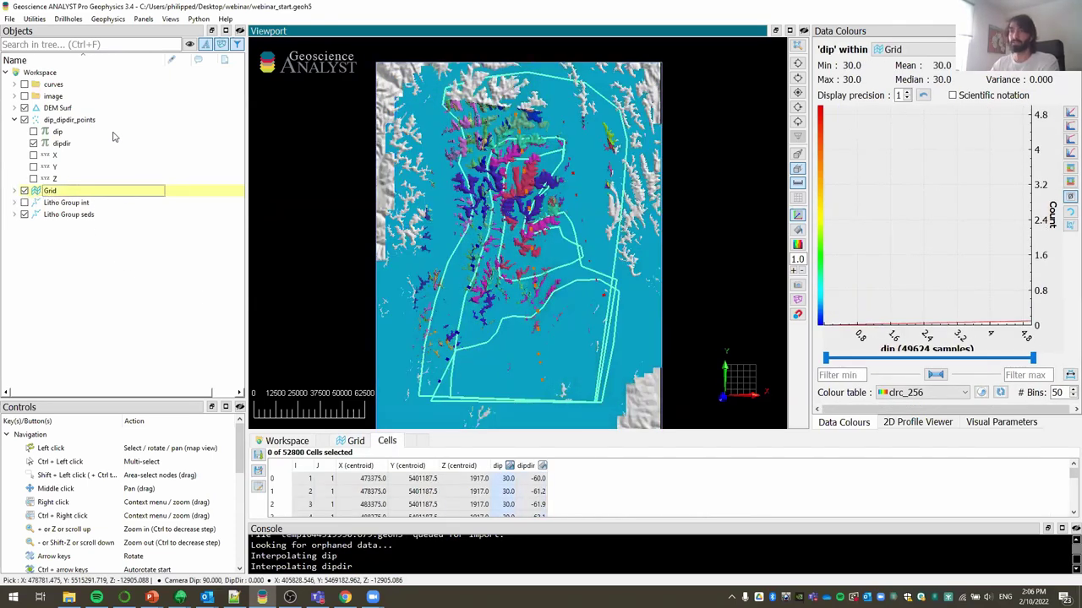
pyautogui.click(34, 18)
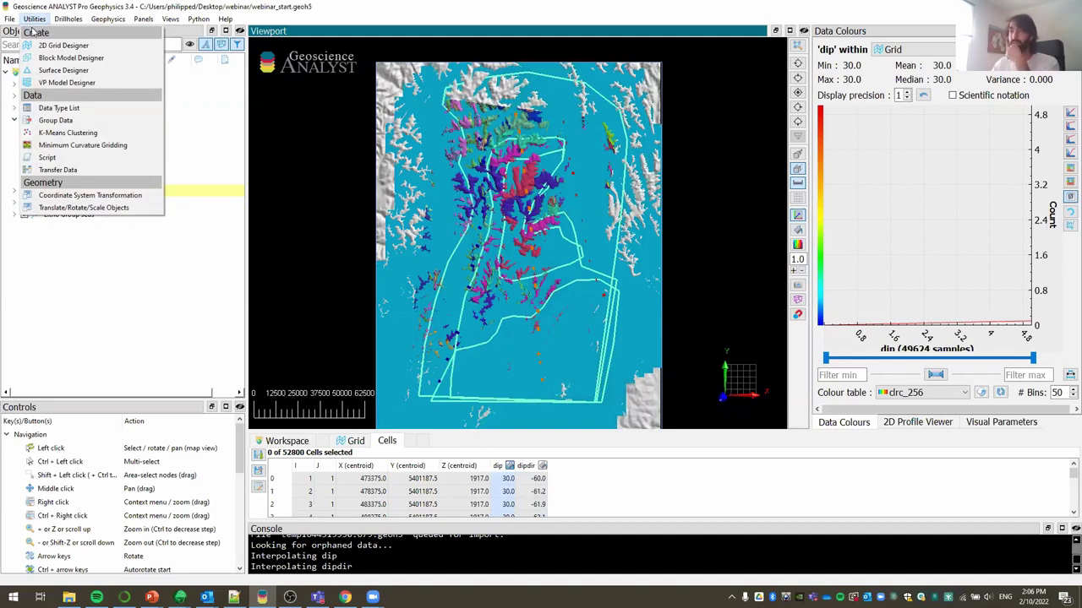
# Step: Transfer dip and dipdir from the Grid onto the Litho Group seds nodes
pyautogui.click(84, 172)
pyautogui.click(605, 230)
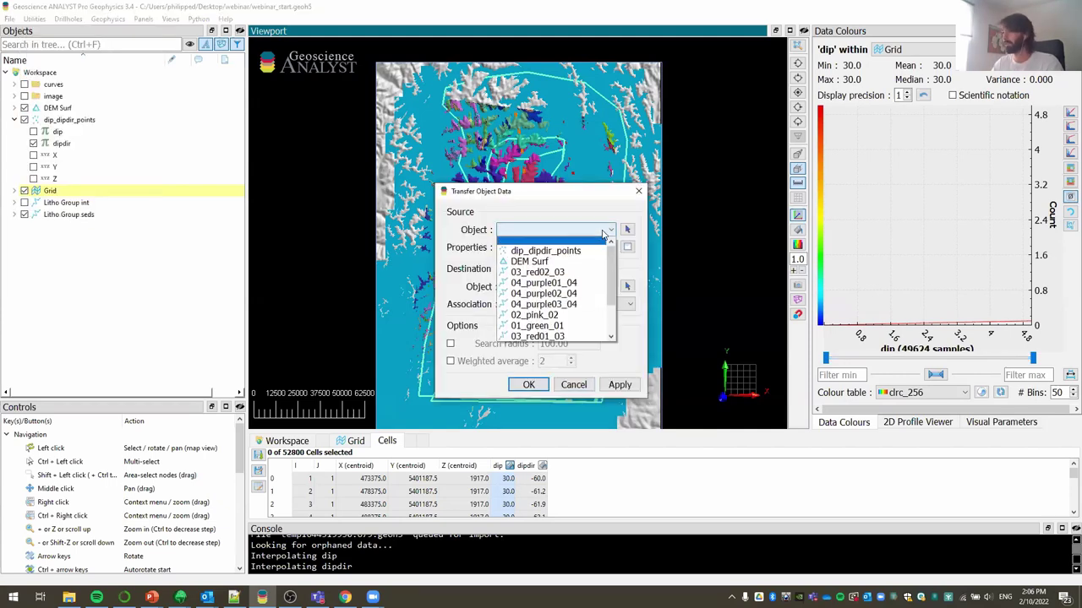
pyautogui.scroll(-2, 558, 296)
pyautogui.click(541, 332)
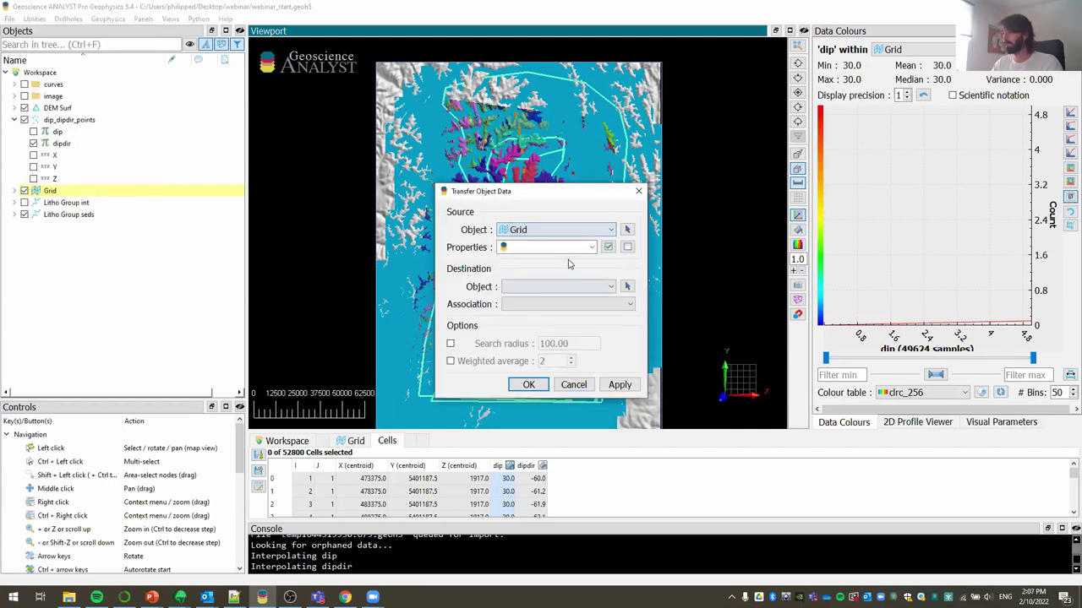
pyautogui.click(575, 246)
pyautogui.click(502, 259)
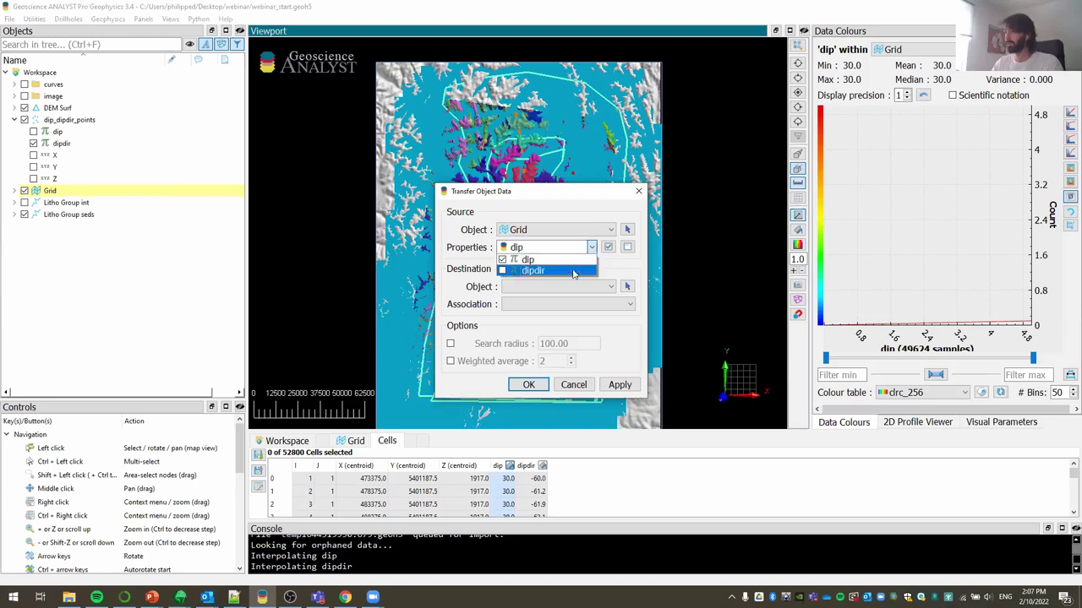
pyautogui.click(549, 270)
pyautogui.click(610, 287)
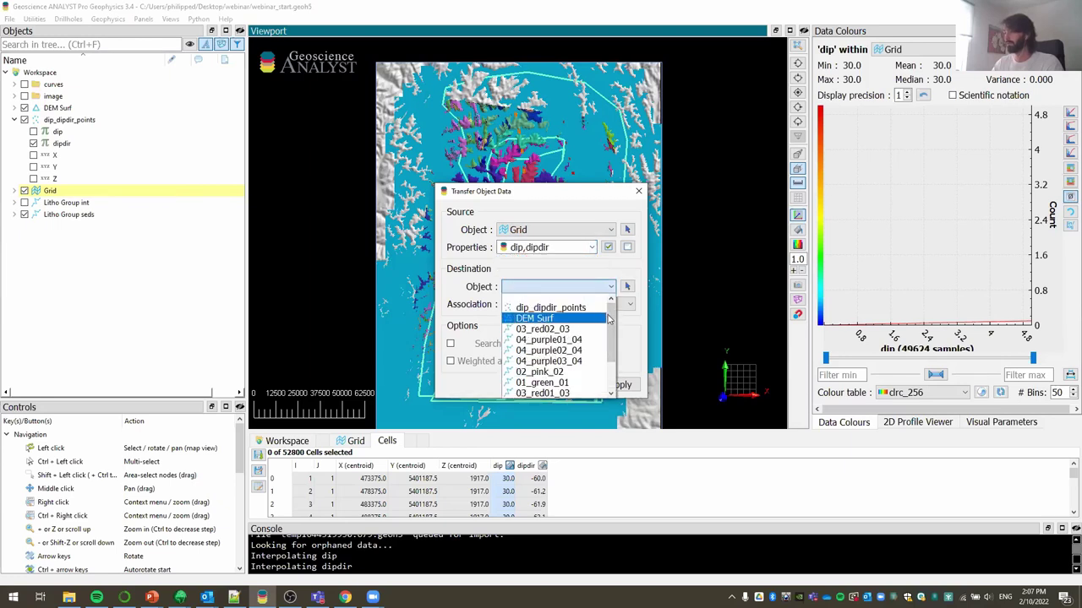
pyautogui.scroll(-1, 607, 322)
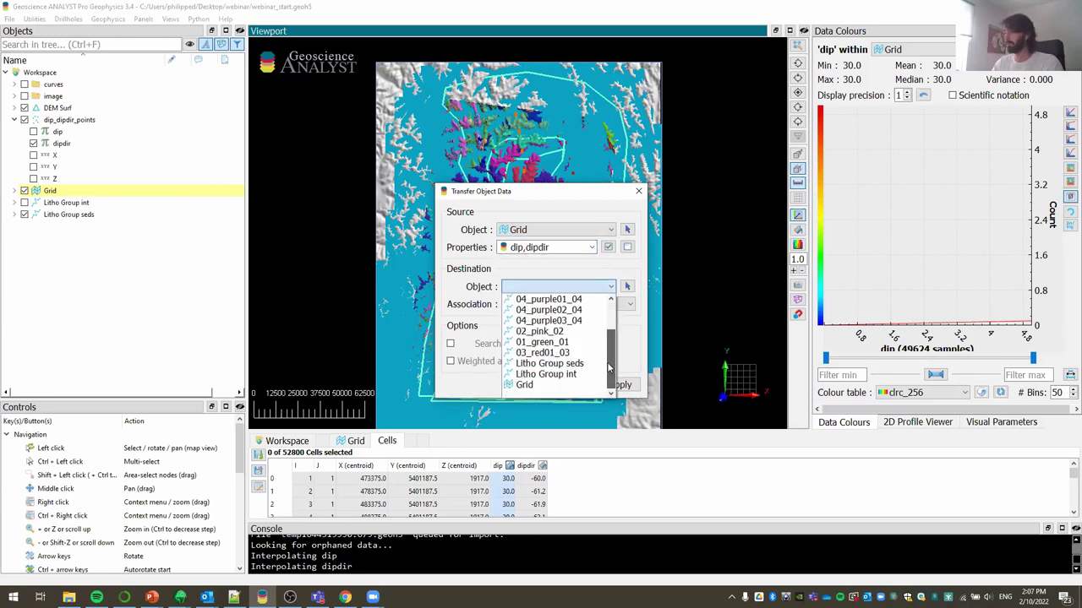
pyautogui.click(563, 364)
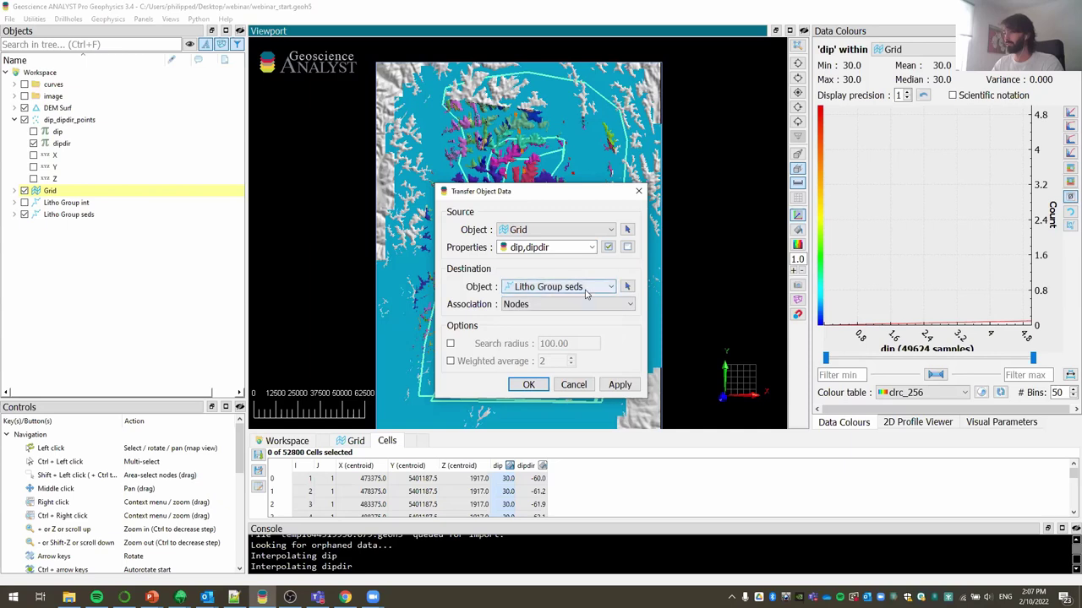
pyautogui.click(619, 386)
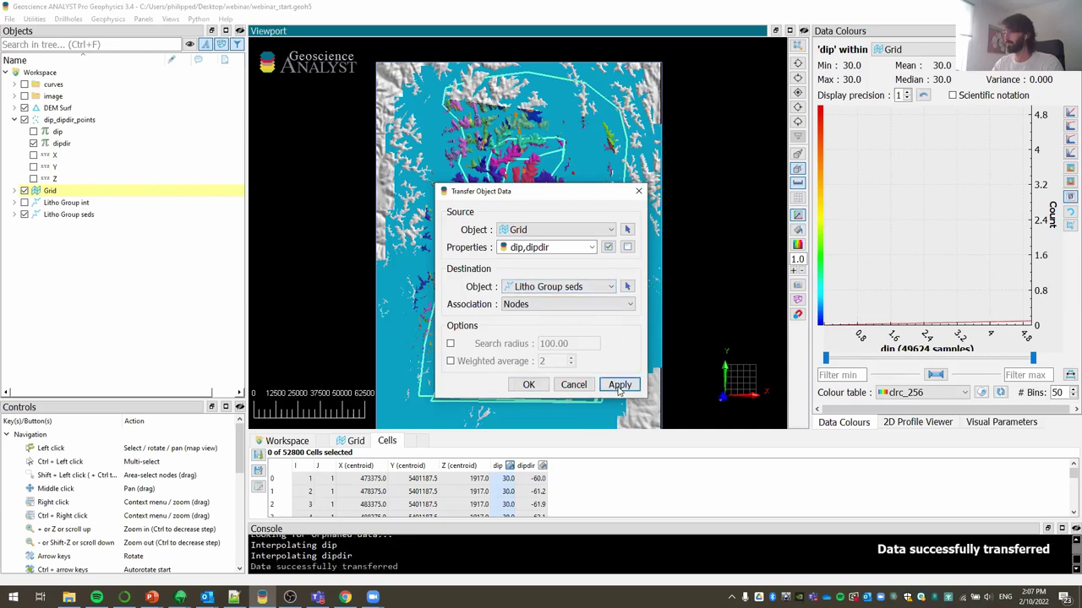
pyautogui.click(640, 193)
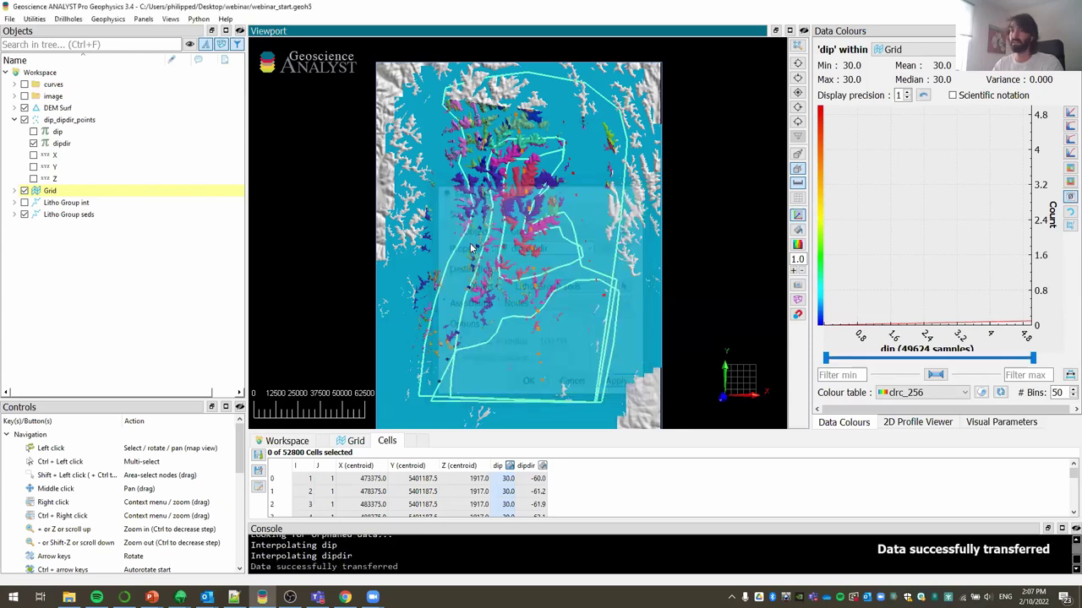
# Step: Hide the Grid and DEM Surf, and colour the Litho Group seds curves by dipdir
pyautogui.click(25, 190)
pyautogui.click(56, 214)
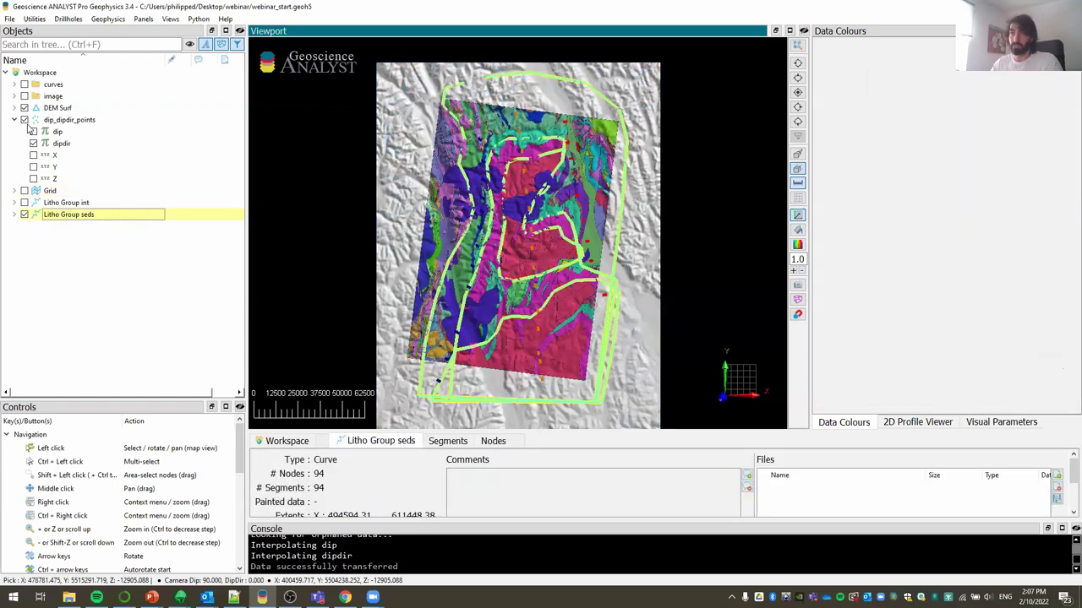
pyautogui.click(25, 119)
pyautogui.click(24, 108)
pyautogui.click(14, 119)
pyautogui.click(14, 155)
pyautogui.click(56, 168)
pyautogui.click(59, 179)
pyautogui.click(33, 178)
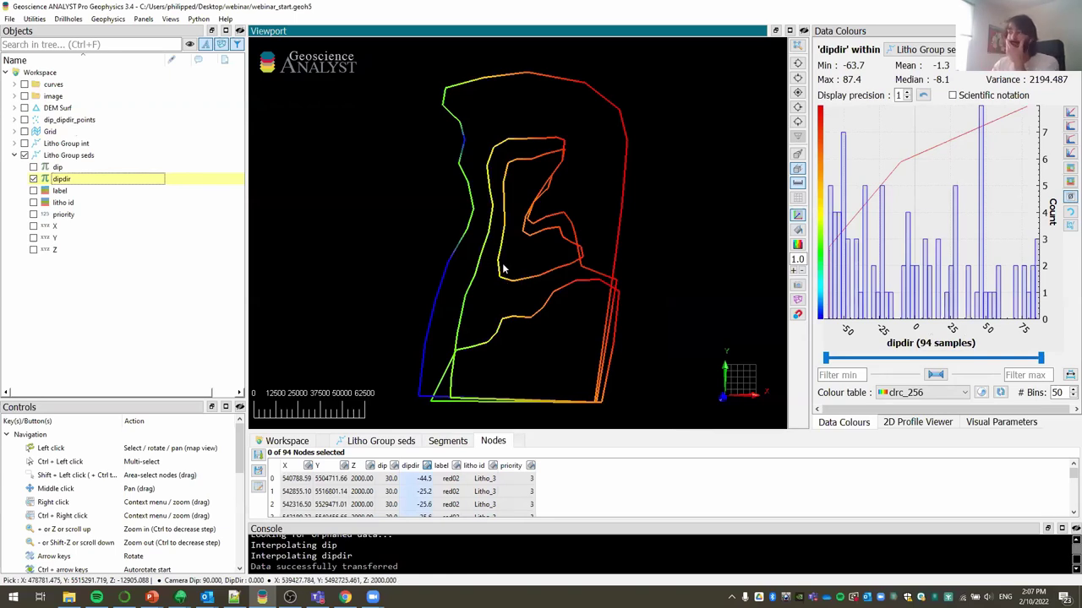
pyautogui.rightClick(60, 155)
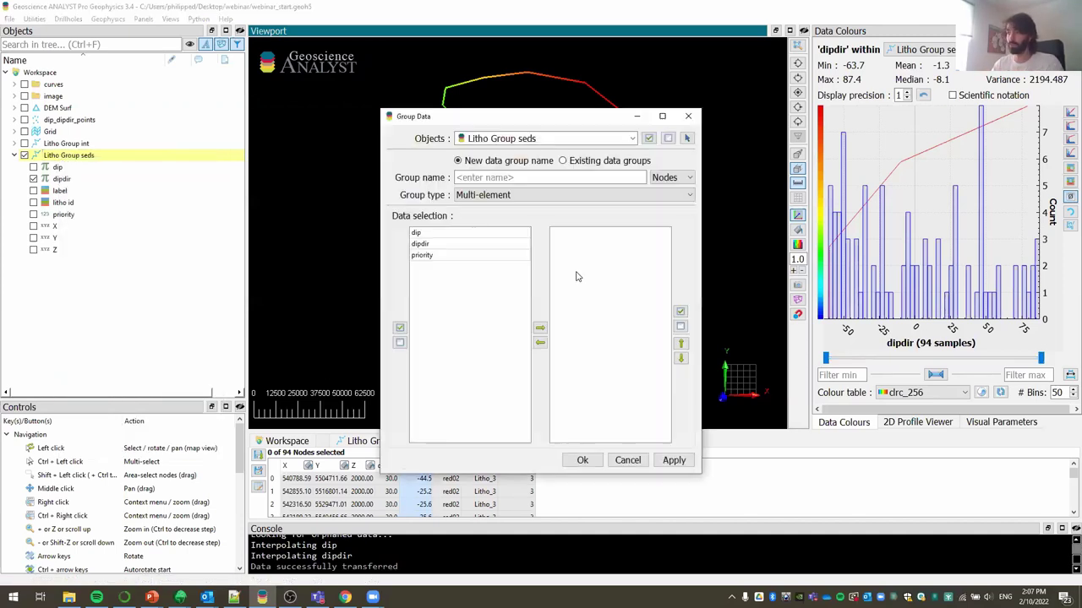
# Step: Group dipdir and dip on Litho Group seds as a Dip direction & dip group named 'x'
pyautogui.moveTo(519, 120); pyautogui.dragTo(448, 129)
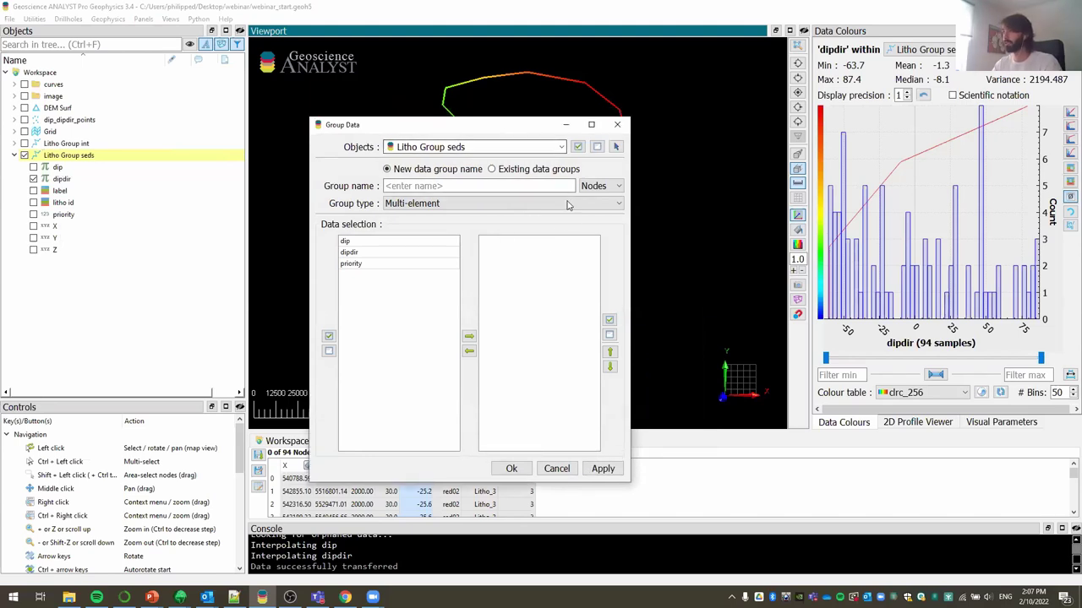
pyautogui.click(507, 186)
pyautogui.write('x')
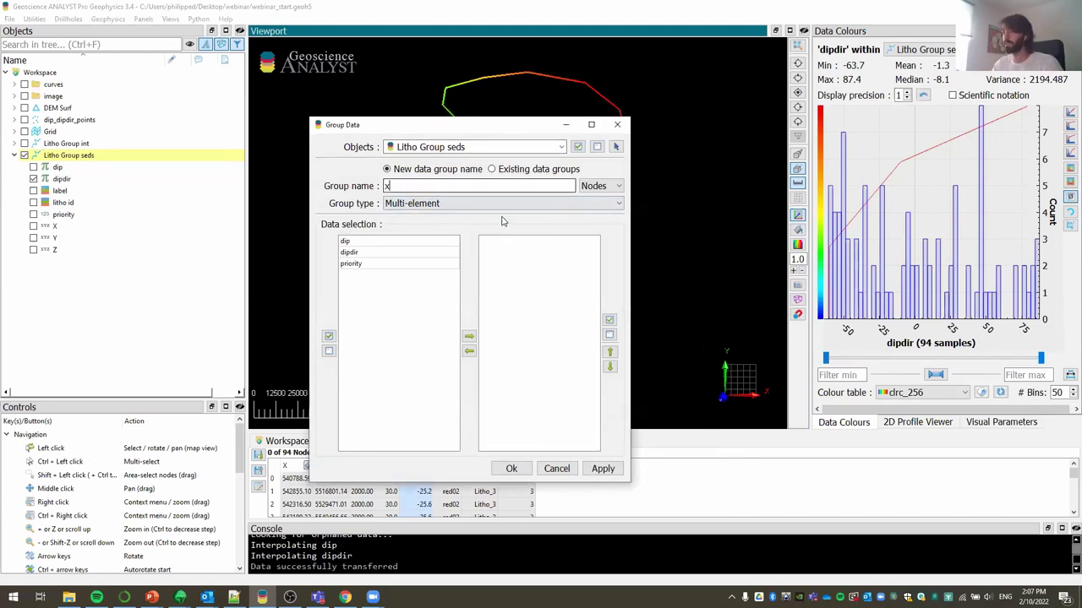
pyautogui.click(490, 205)
pyautogui.click(446, 239)
pyautogui.click(393, 253)
pyautogui.click(470, 337)
pyautogui.click(376, 243)
pyautogui.click(469, 336)
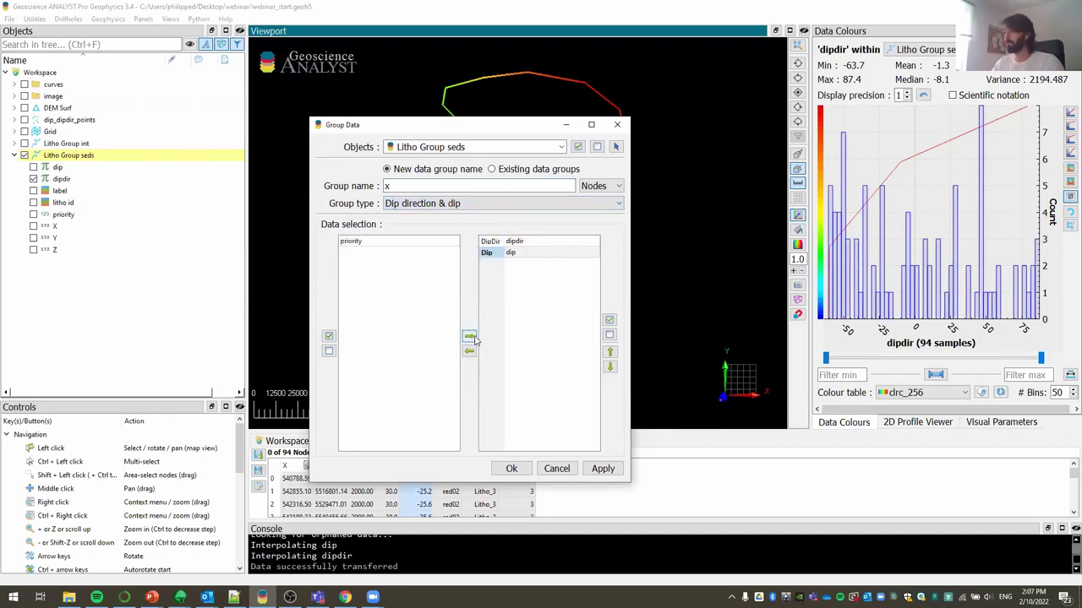
pyautogui.click(513, 470)
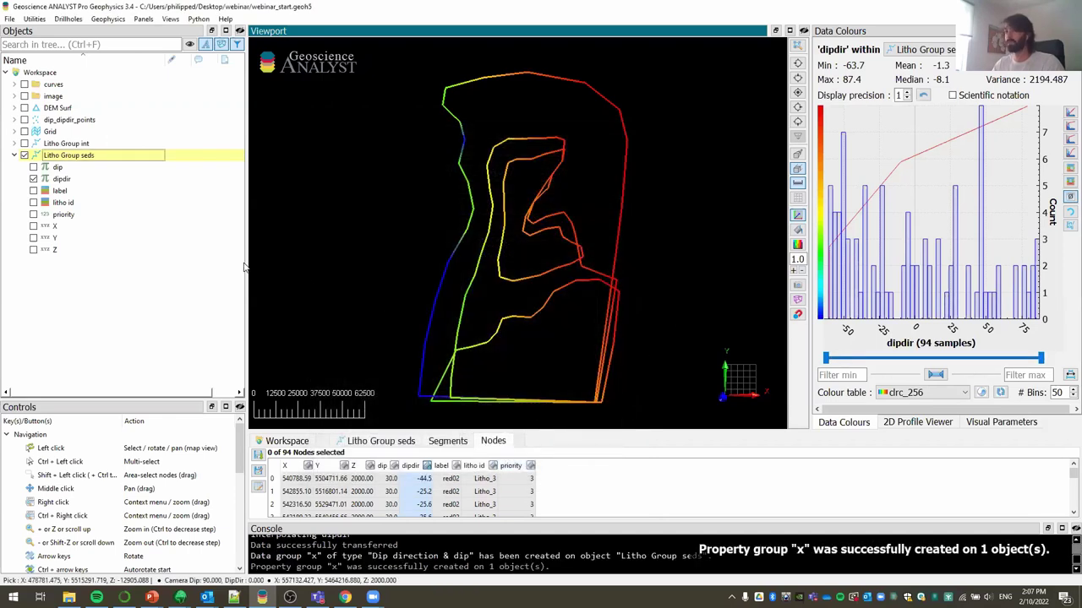
# Step: Display Litho Group seds orientations from group x as 3D arrows of length 5000
pyautogui.click(917, 422)
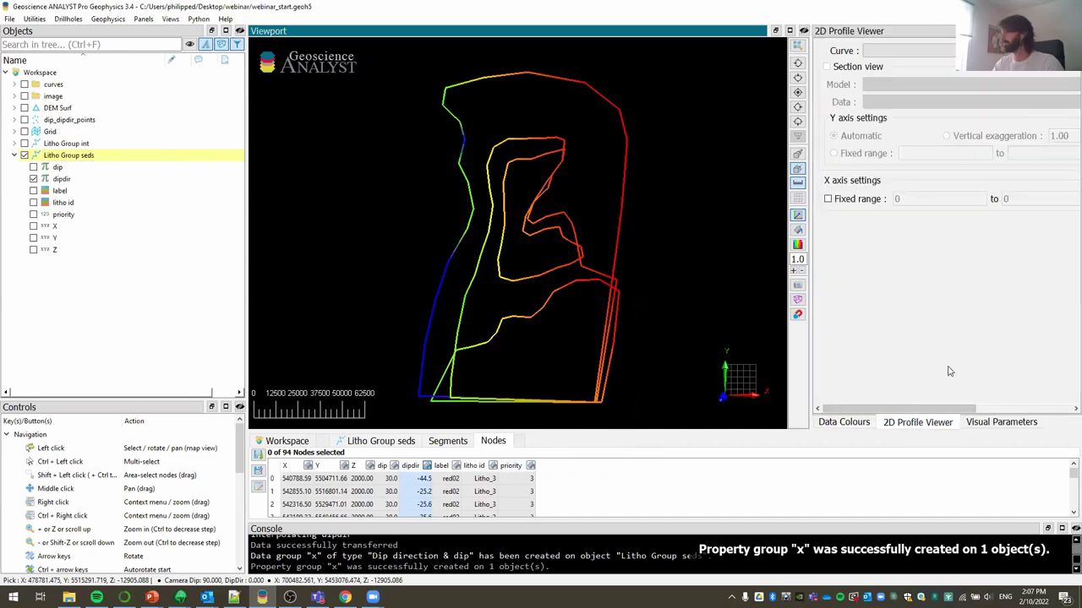
pyautogui.click(1001, 422)
pyautogui.click(824, 217)
pyautogui.click(947, 235)
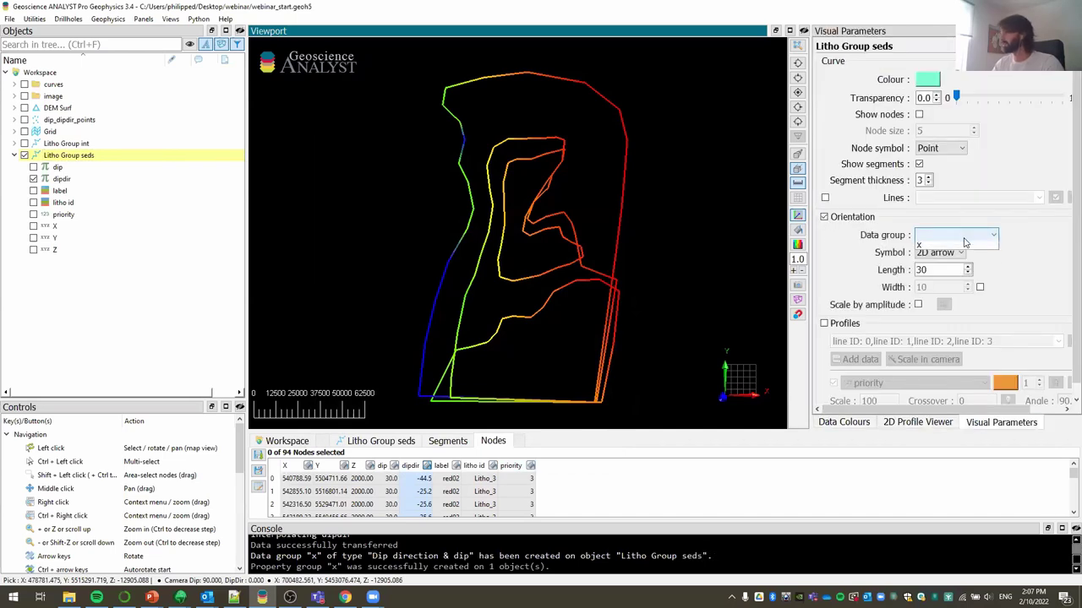
pyautogui.click(938, 250)
pyautogui.click(908, 251)
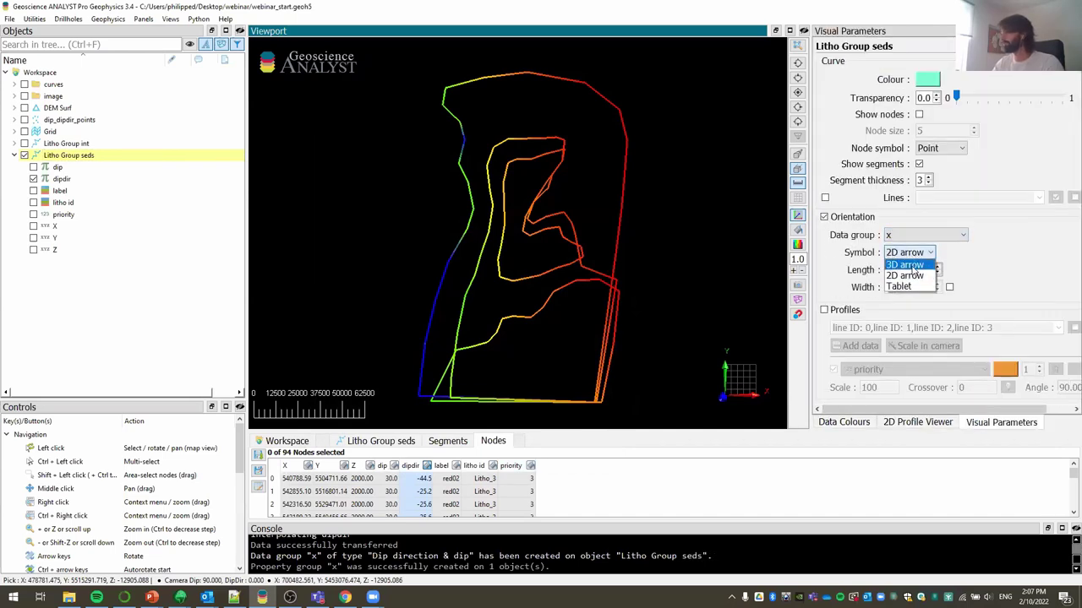
pyautogui.click(904, 250)
pyautogui.press('Tab')
pyautogui.write('5000')
pyautogui.click(712, 252)
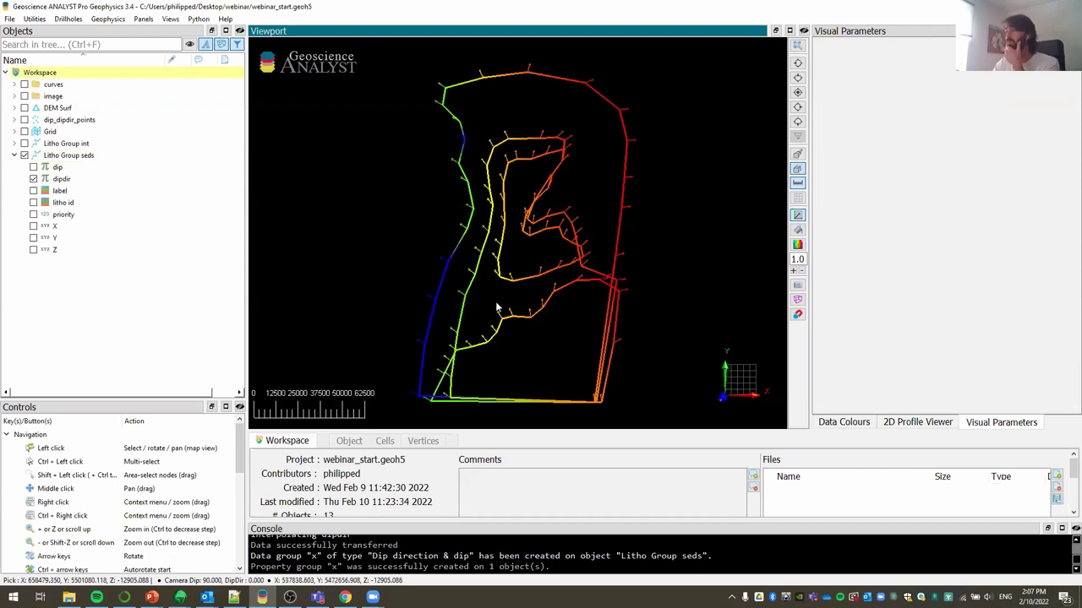
# Step: Inspect the arrows from a tilted, panned view, then hide Litho Group seds
pyautogui.moveTo(498, 307); pyautogui.dragTo(474, 325)
pyautogui.moveTo(593, 313); pyautogui.dragTo(536, 278, button='middle')
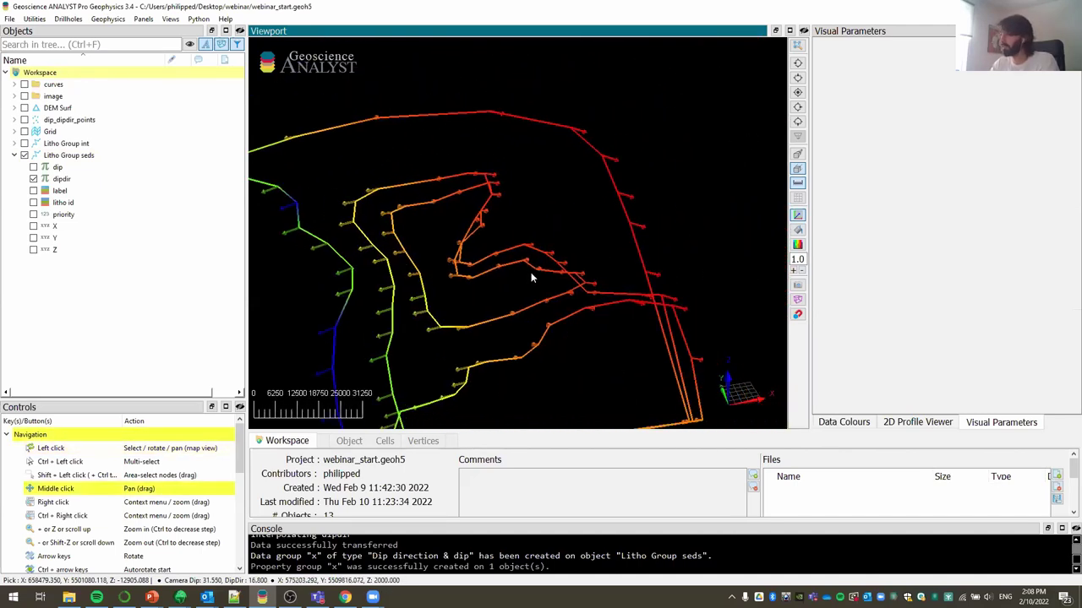
pyautogui.moveTo(466, 183); pyautogui.dragTo(474, 242, button='middle')
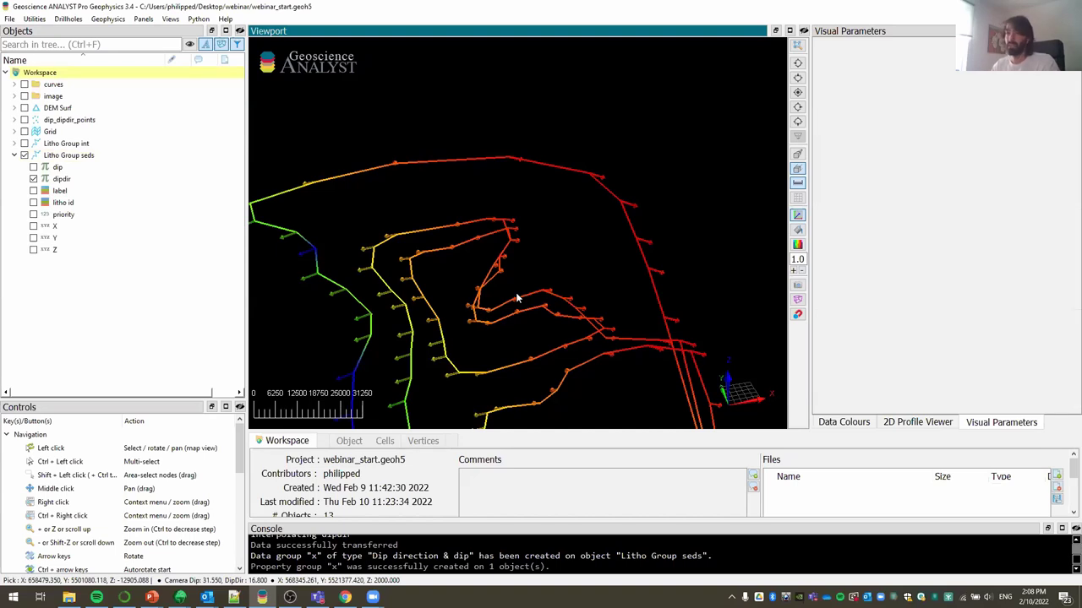
pyautogui.click(74, 157)
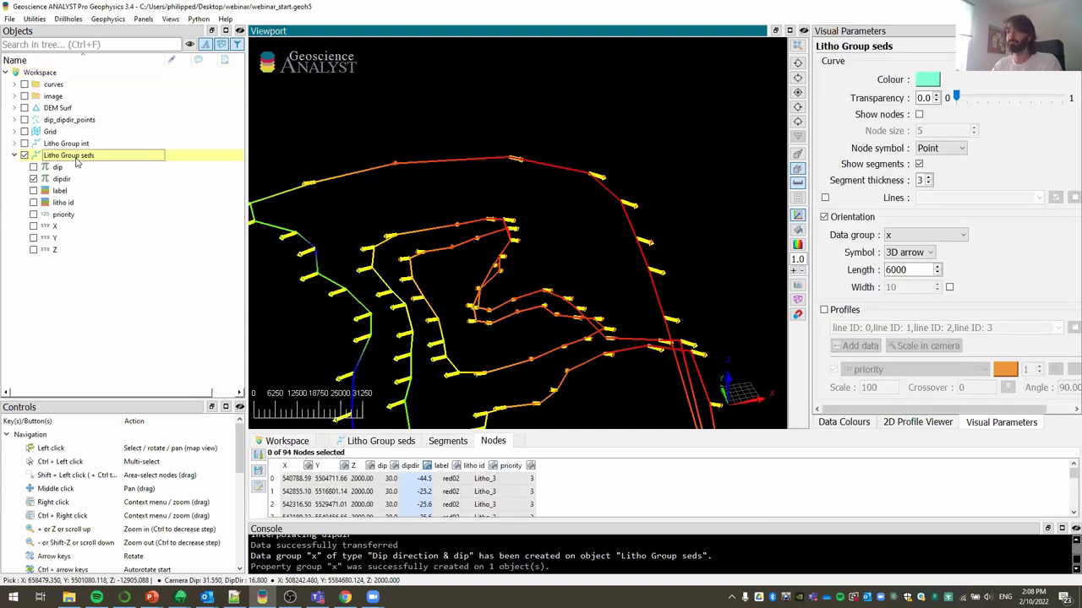
pyautogui.click(13, 155)
pyautogui.click(24, 156)
pyautogui.click(79, 229)
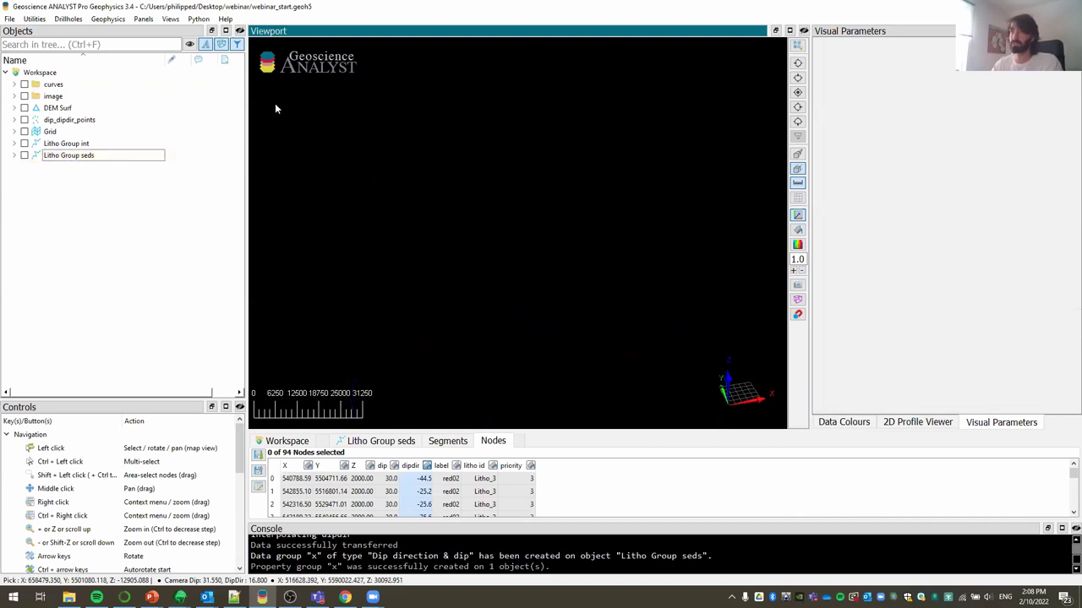
# Step: Set up Surface from Curve, Dip and Strike on Litho Group seds using its dip and dipdir data
pyautogui.click(198, 20)
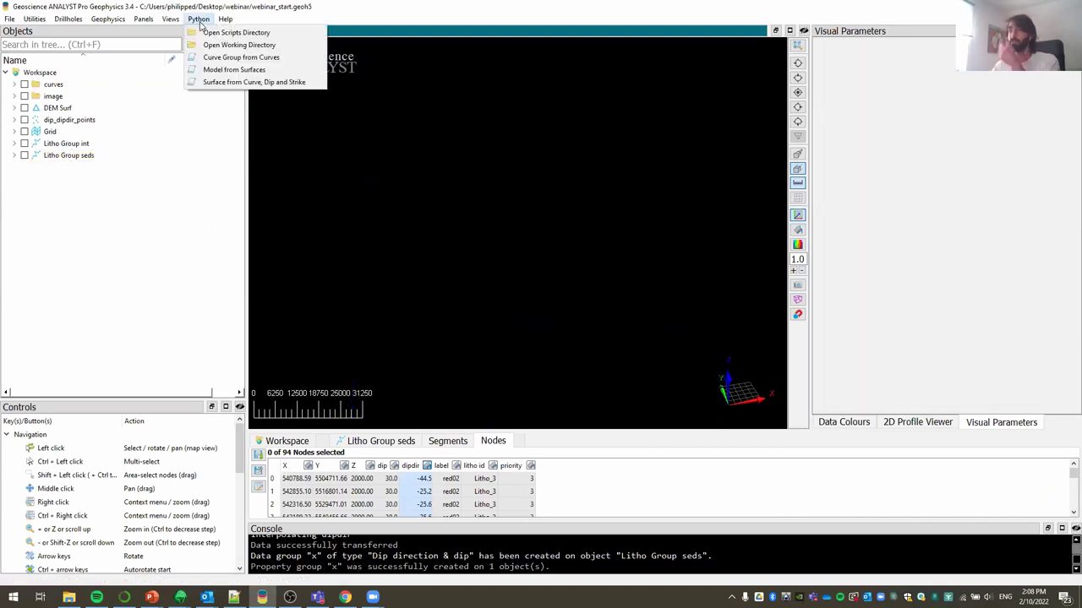
pyautogui.click(239, 82)
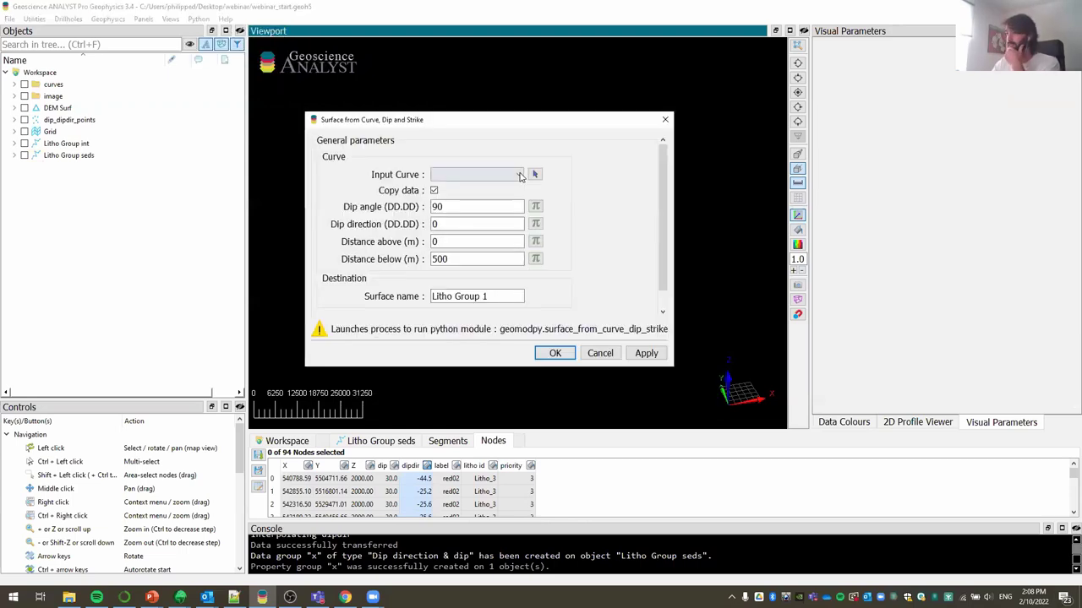
pyautogui.click(477, 174)
pyautogui.click(481, 279)
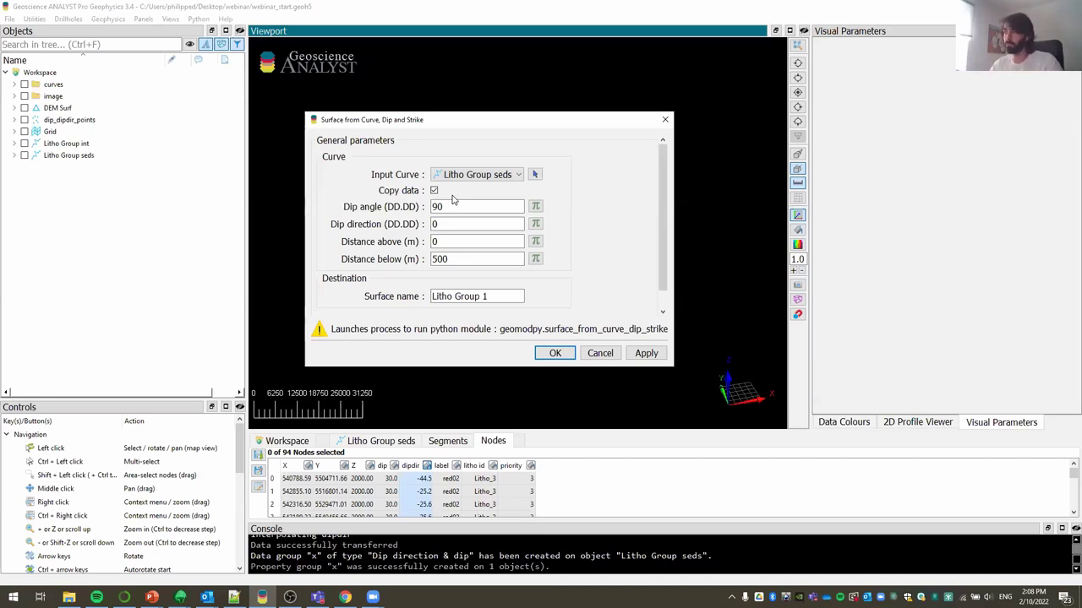
pyautogui.click(453, 224)
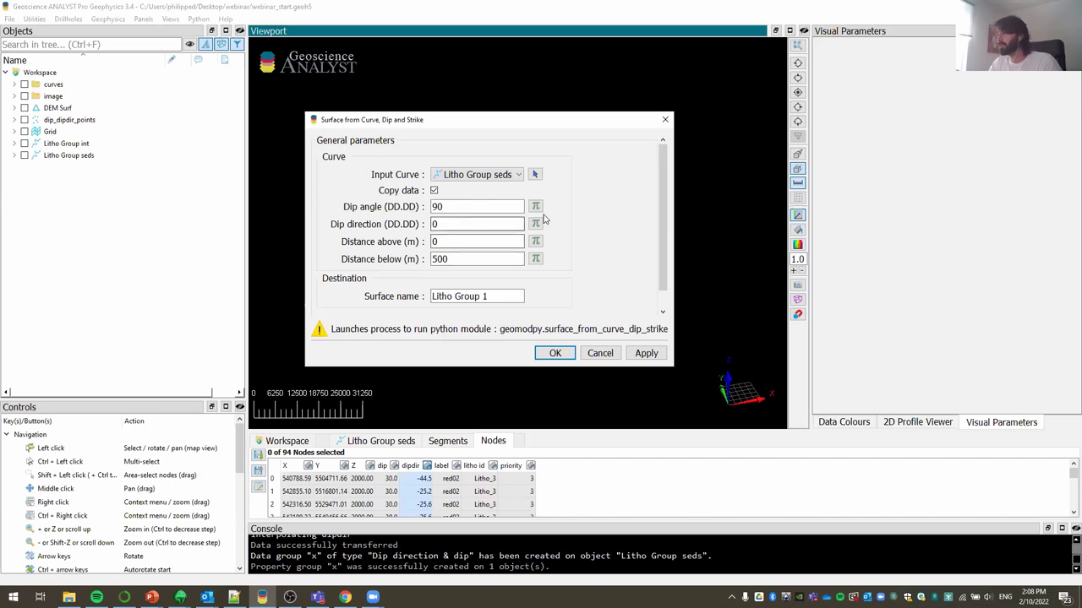
pyautogui.click(463, 206)
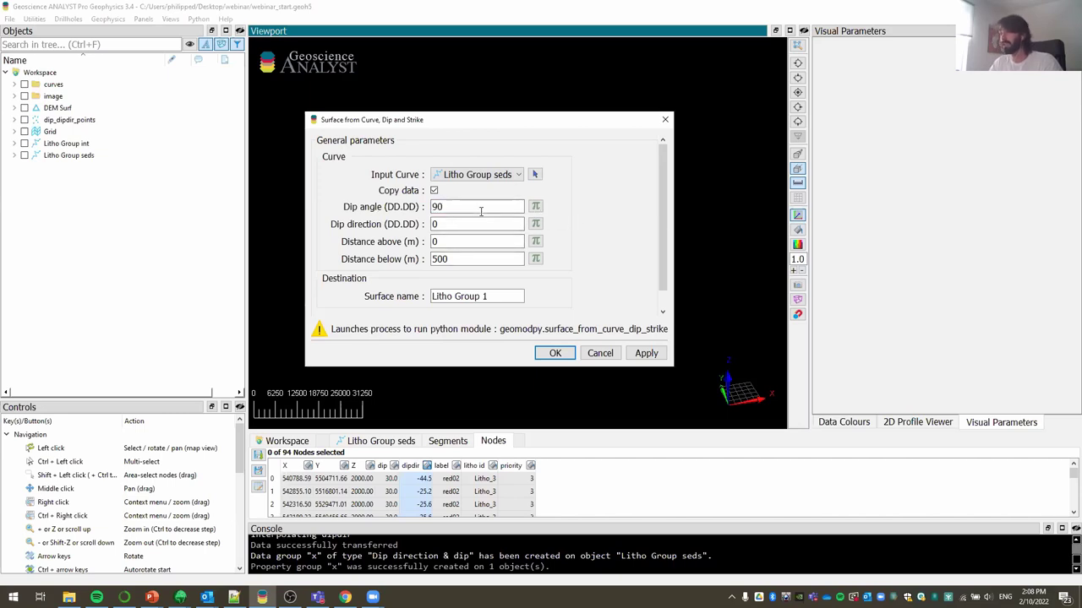
pyautogui.click(536, 208)
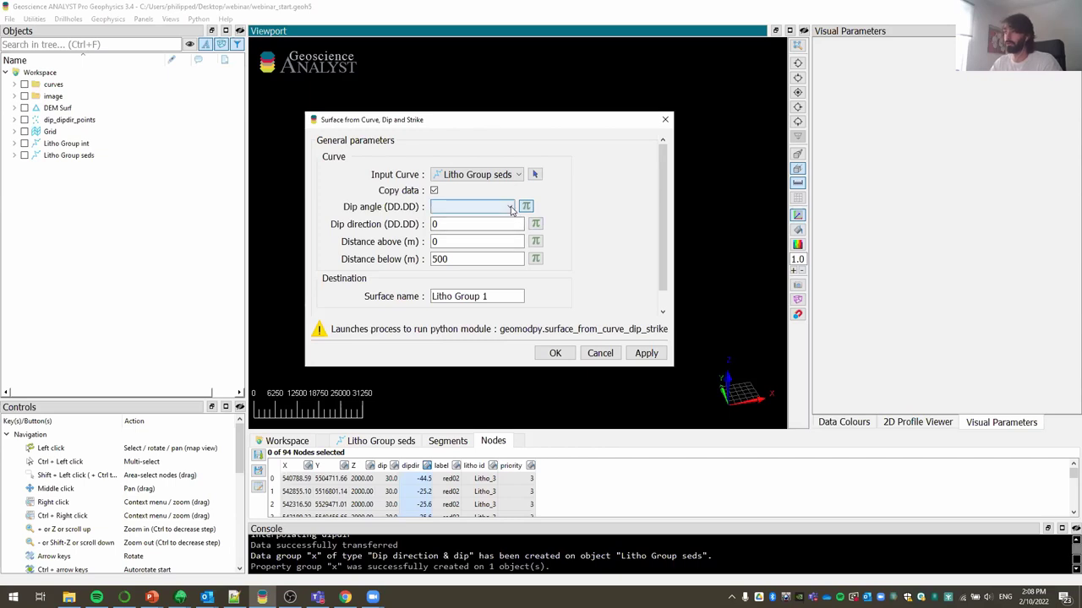
pyautogui.click(511, 208)
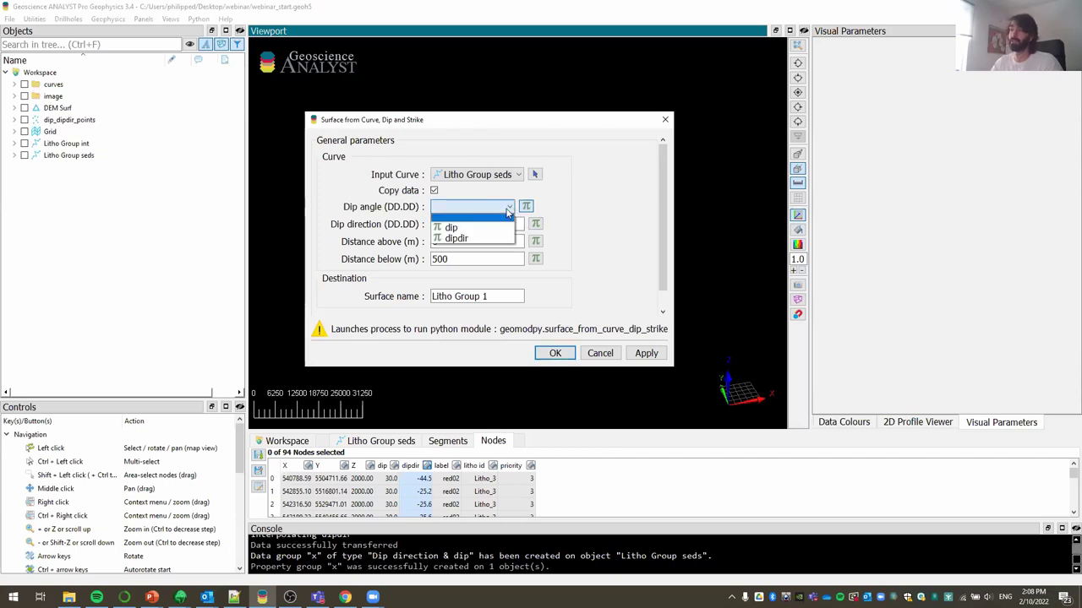
pyautogui.click(473, 228)
pyautogui.click(536, 224)
pyautogui.click(510, 224)
pyautogui.click(473, 255)
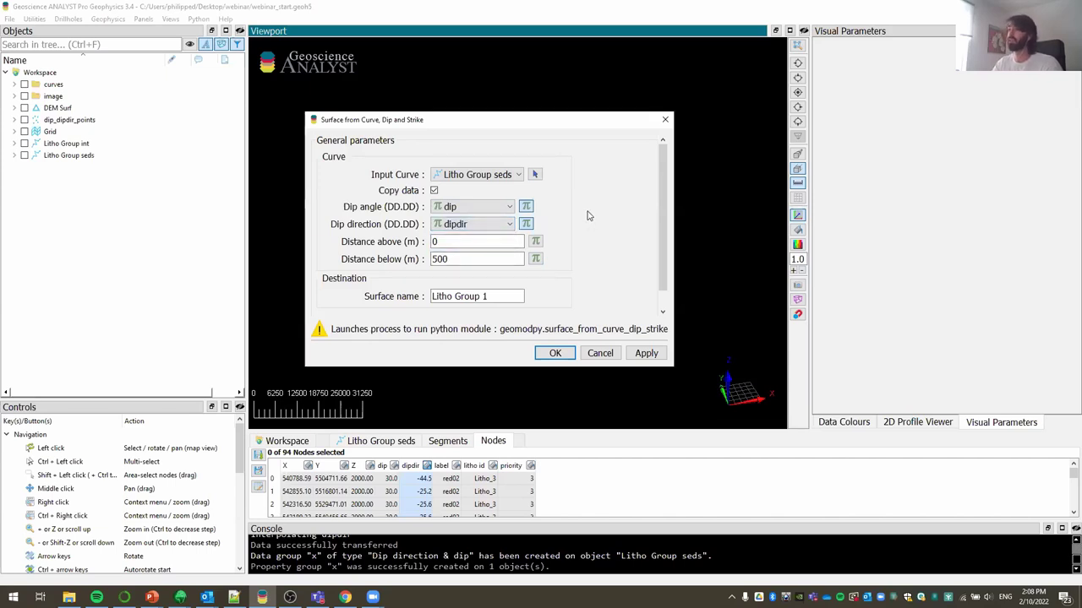
# Step: Set 2000 above and 20000 below, name it Litho Group seds surf, and run
pyautogui.click(458, 243)
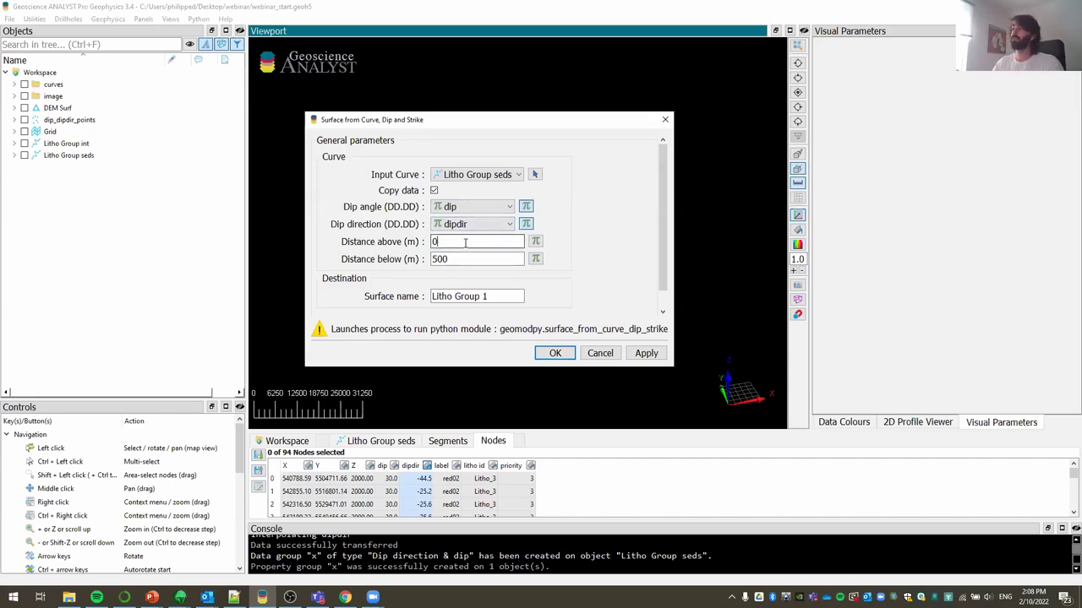
pyautogui.moveTo(458, 243); pyautogui.dragTo(413, 244)
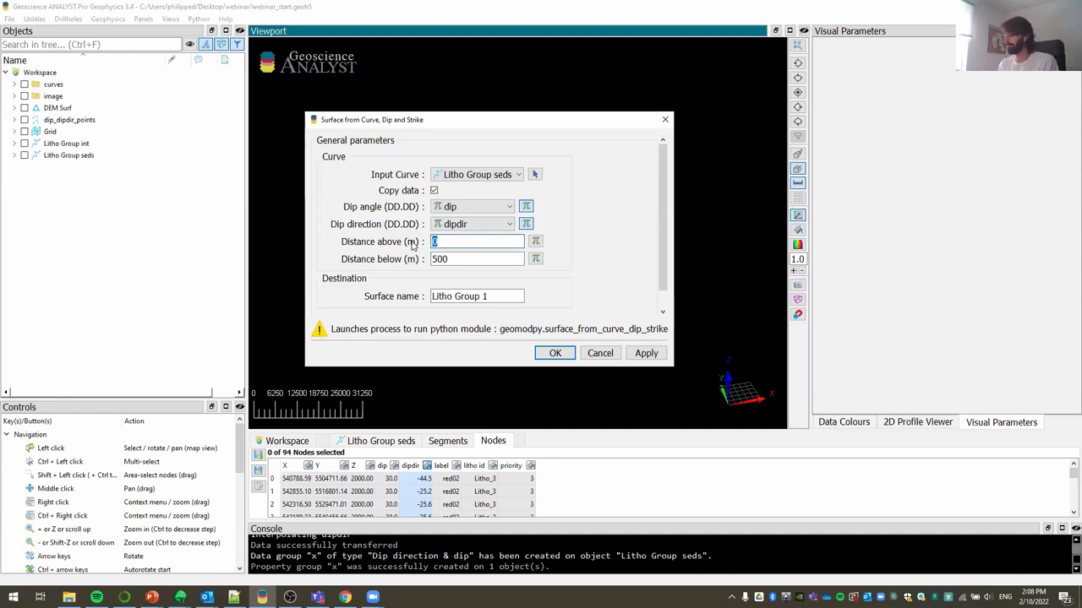
pyautogui.write('2000')
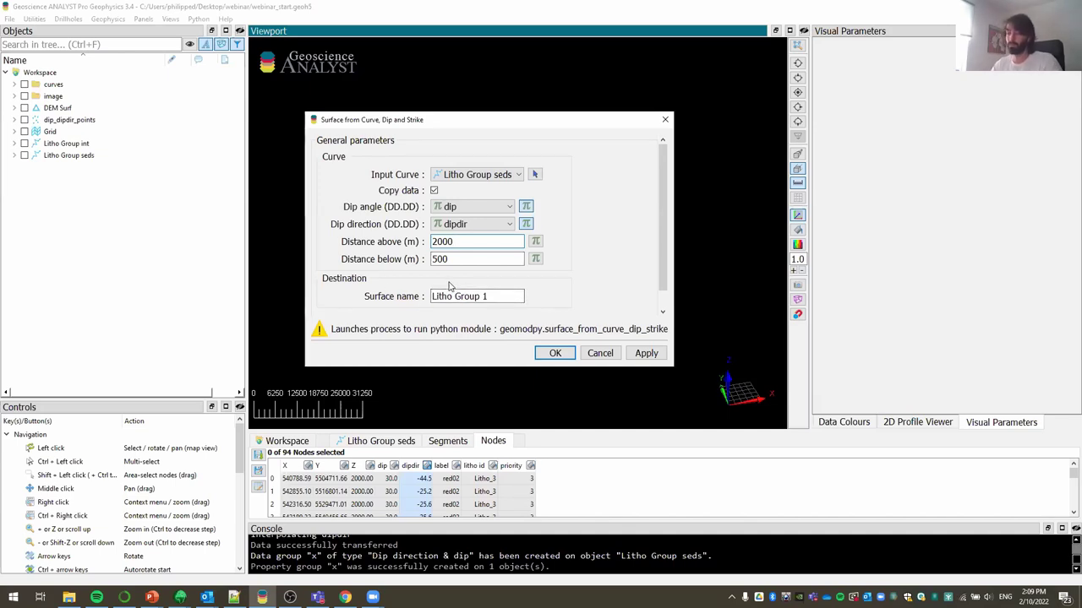
pyautogui.press('Tab')
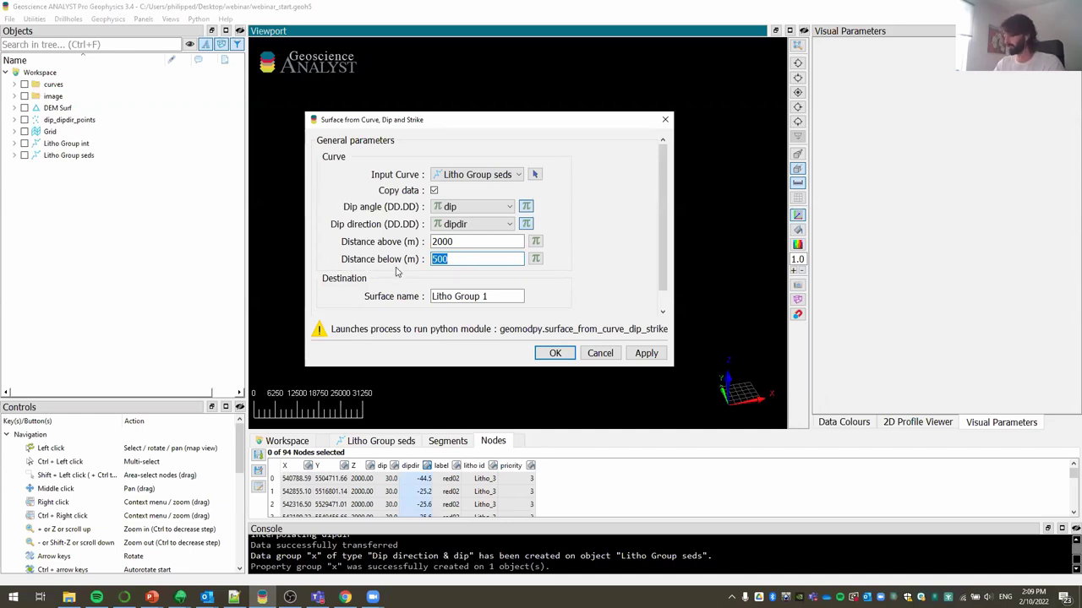
pyautogui.write('20000')
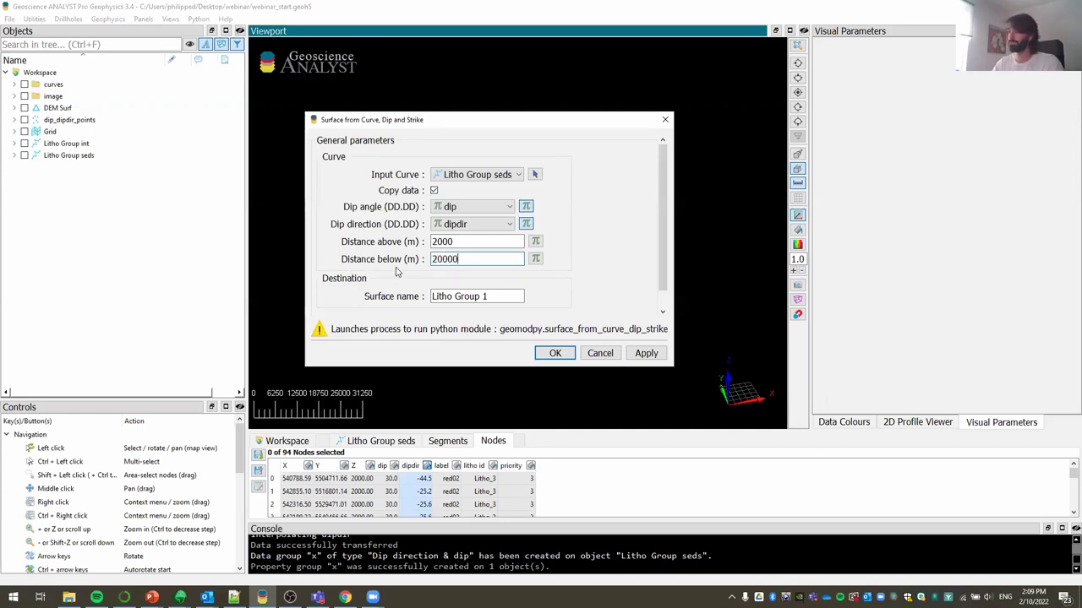
pyautogui.click(504, 297)
pyautogui.press('BackSpace')
pyautogui.write('seds surf')
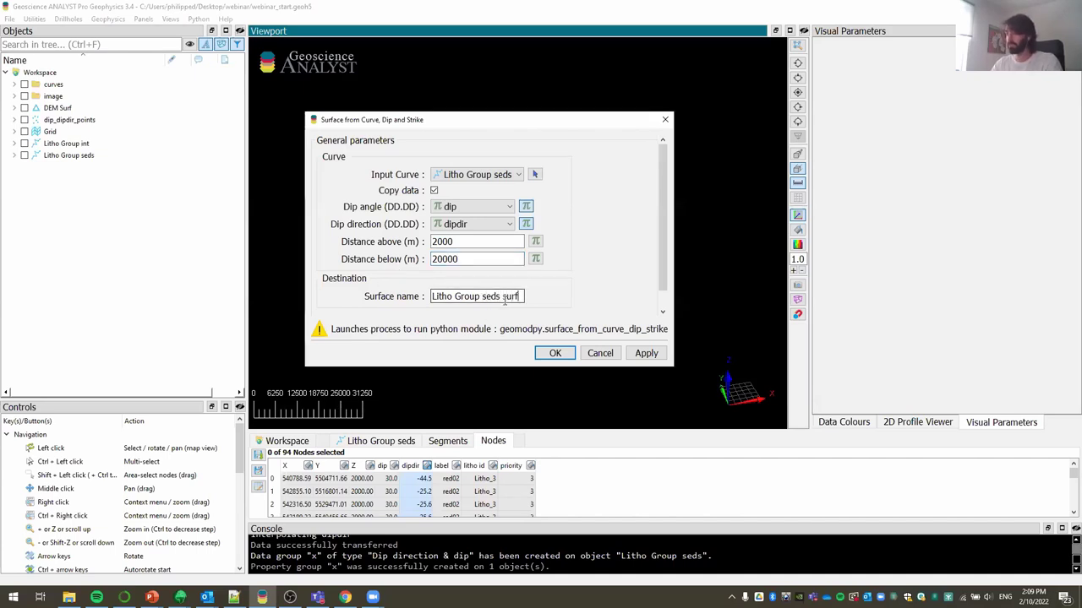
pyautogui.press('Return')
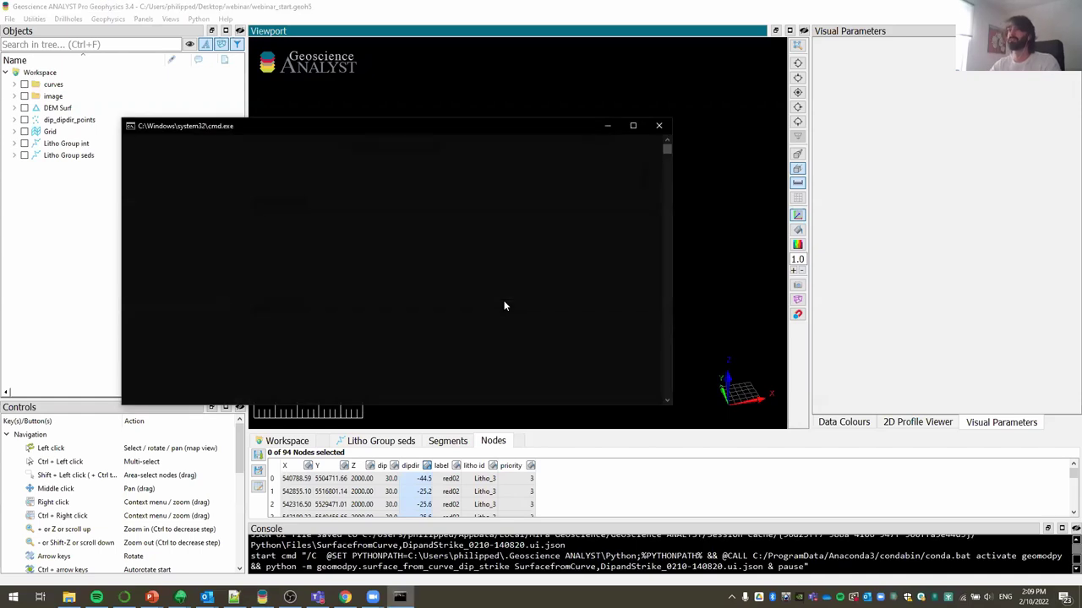
# Step: Close the finished script window and rerun Surface from Curve with Litho Group int as input
pyautogui.press('Return')
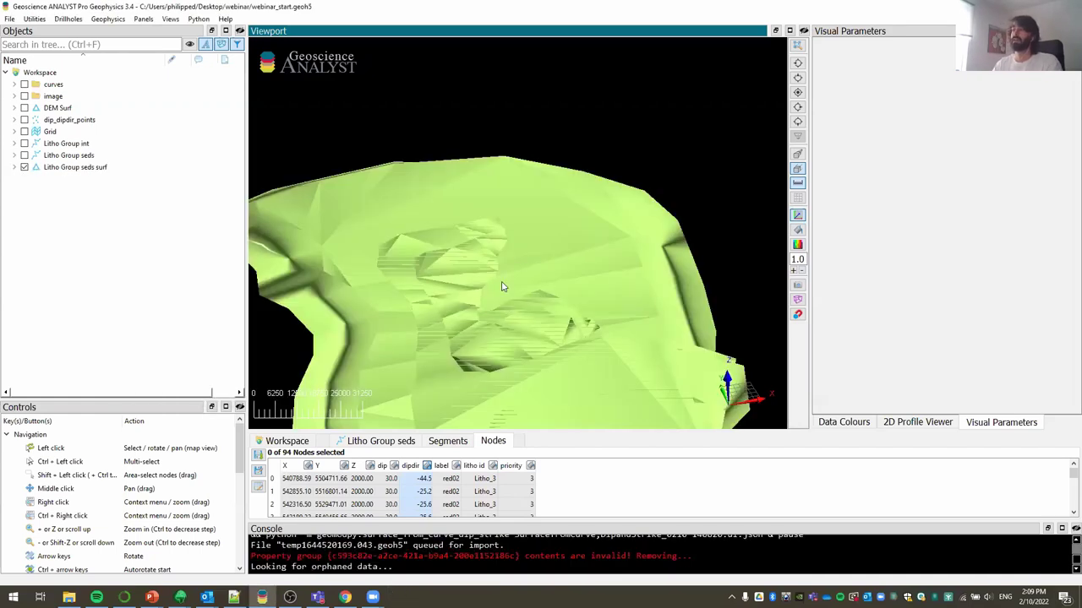
pyautogui.click(200, 20)
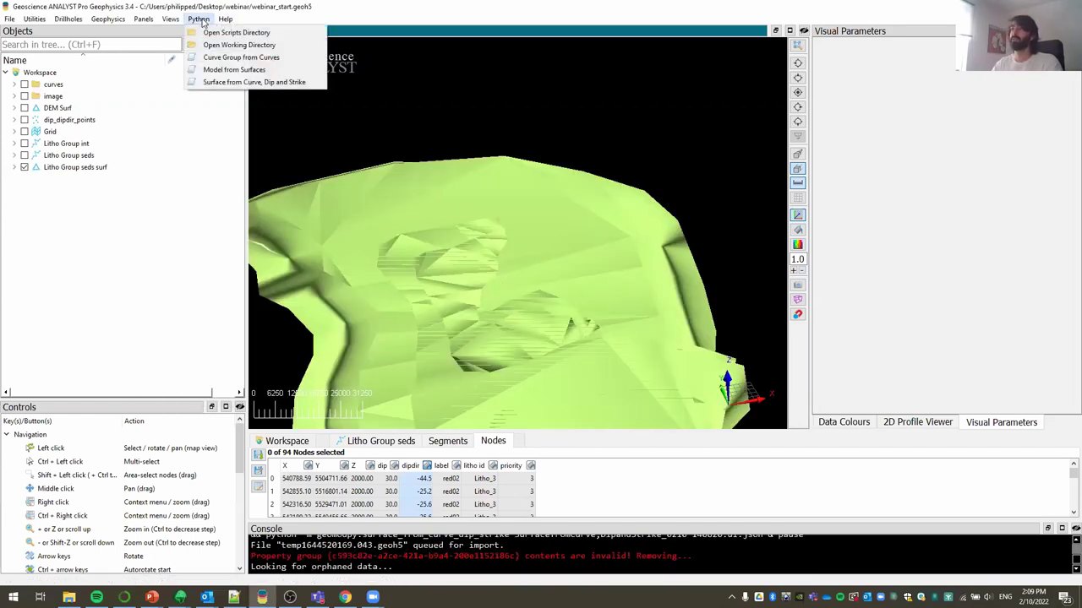
pyautogui.click(246, 82)
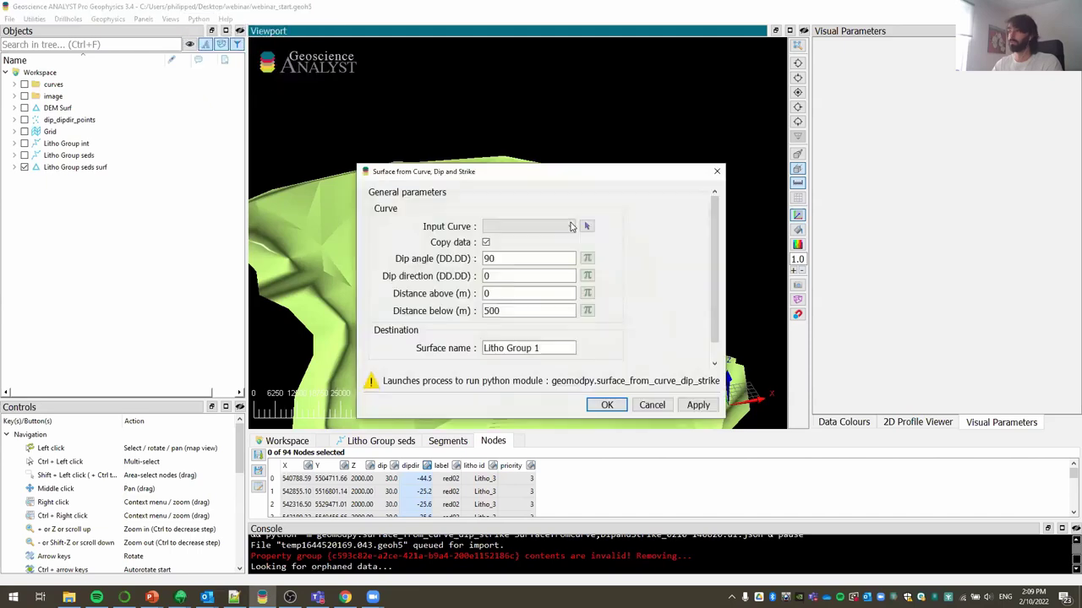
pyautogui.click(558, 226)
pyautogui.click(562, 335)
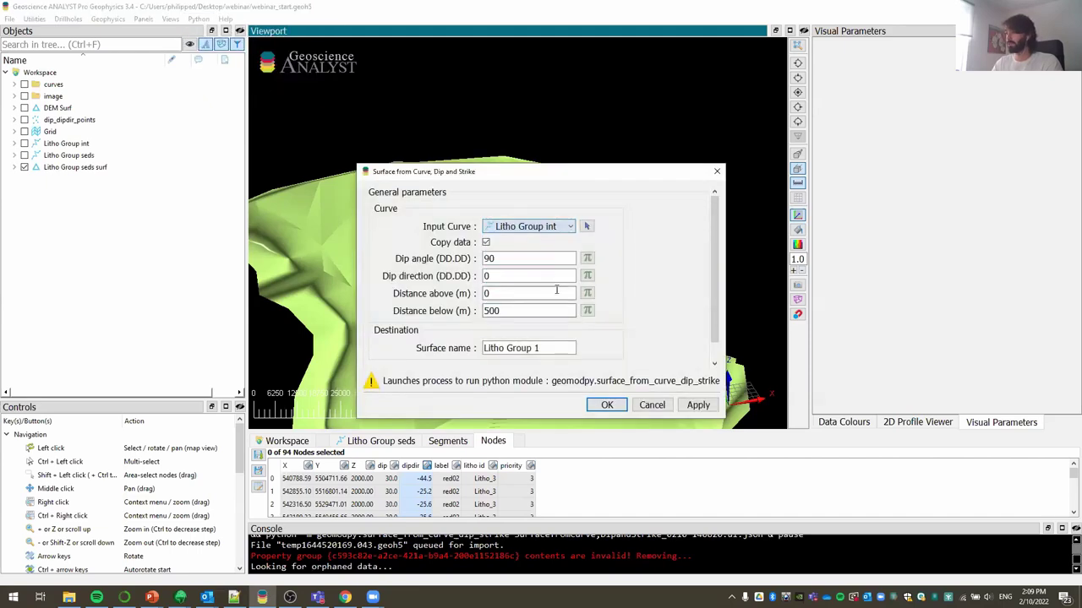
# Step: Build Litho Group int surf with dip 90, dip direction 0, 2000 above, 16000 below
pyautogui.doubleClick(488, 259)
pyautogui.write('90')
pyautogui.press('Tab')
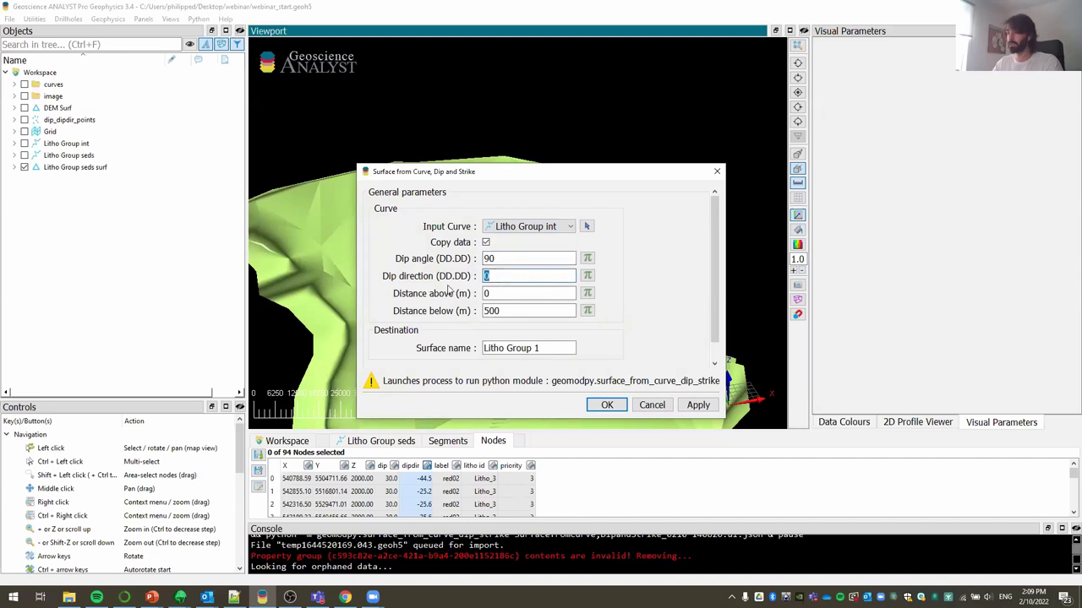
pyautogui.write('0')
pyautogui.press('Tab')
pyautogui.write('2000')
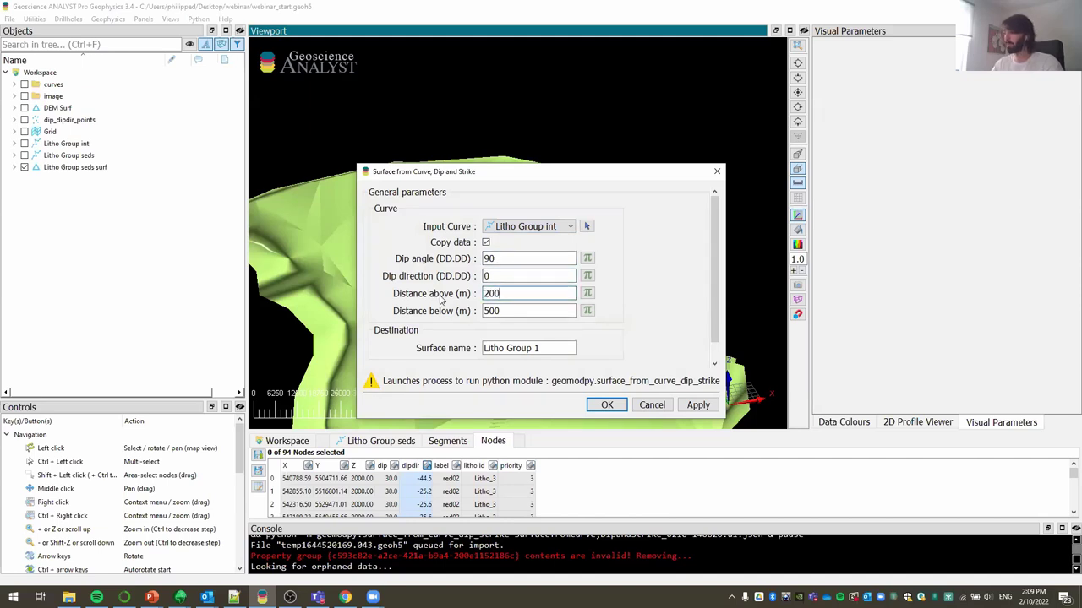
pyautogui.press('Tab')
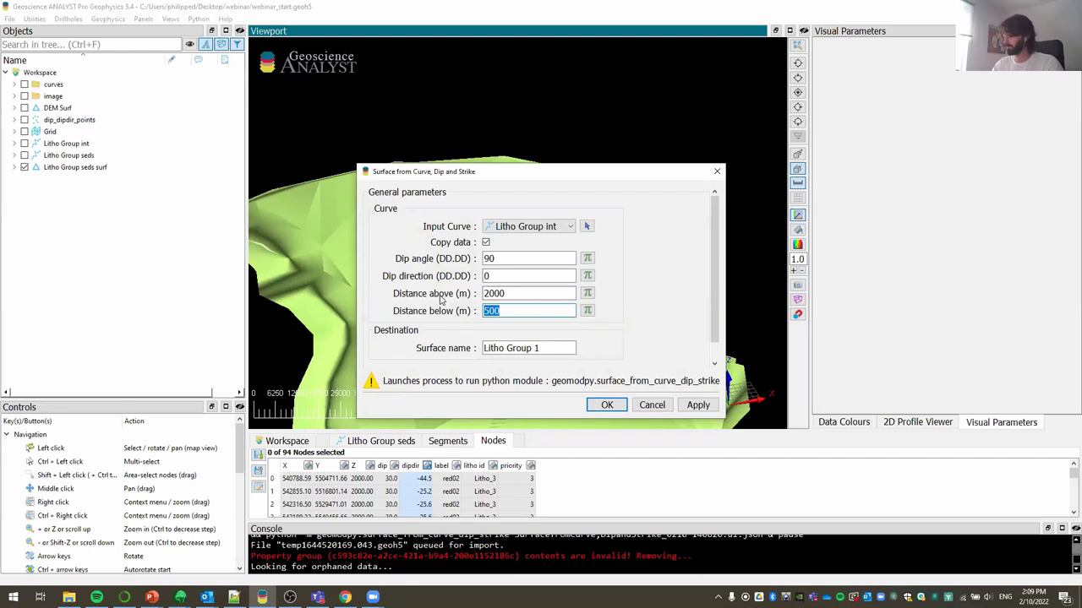
pyautogui.write('160')
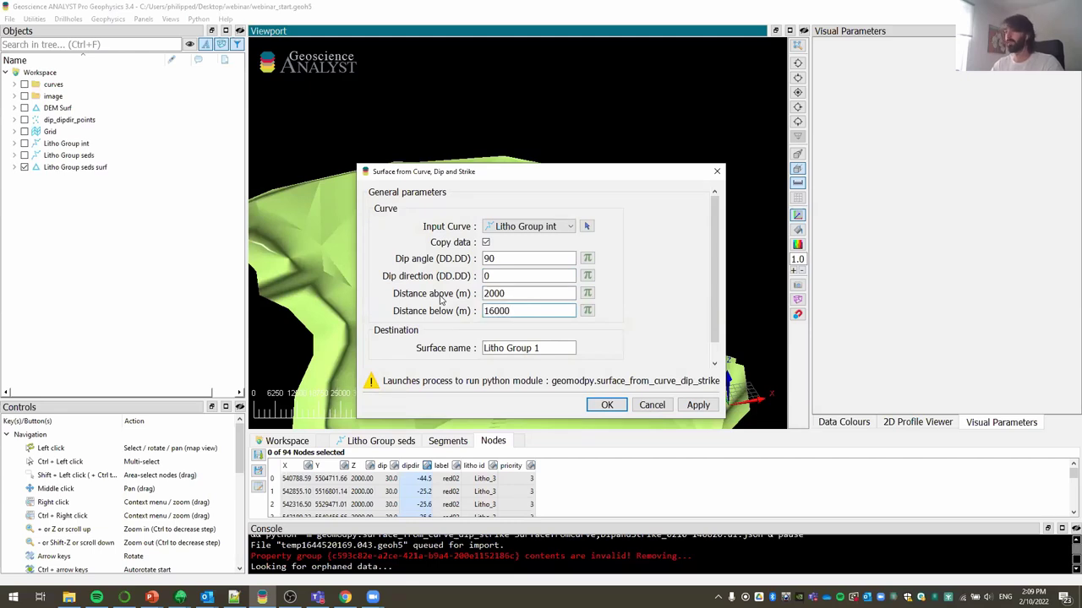
pyautogui.click(552, 352)
pyautogui.press('BackSpace')
pyautogui.write('oup int surf')
pyautogui.click(608, 404)
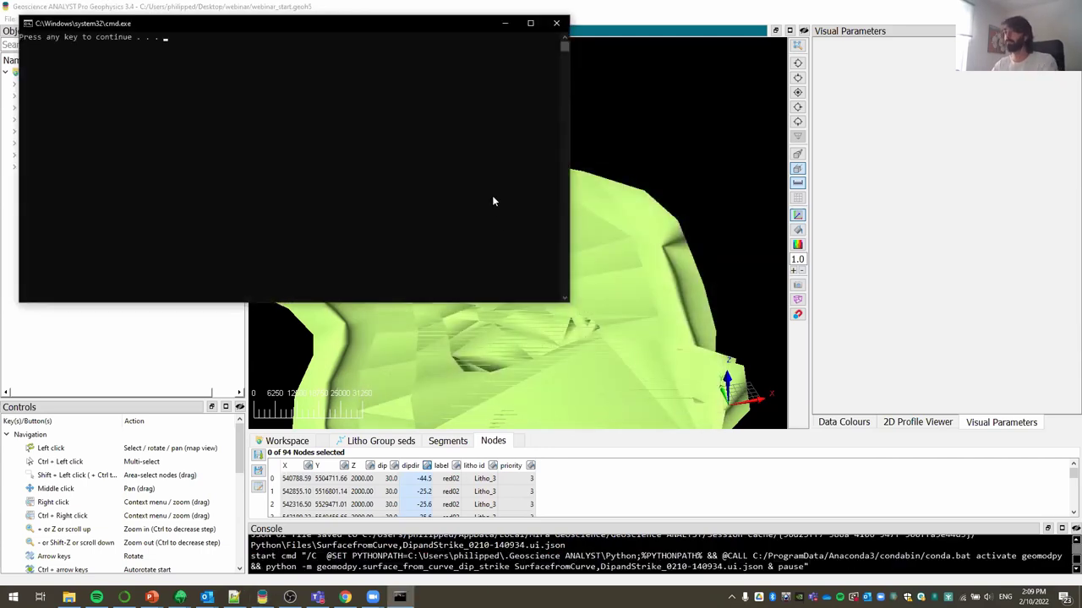
pyautogui.press('Return')
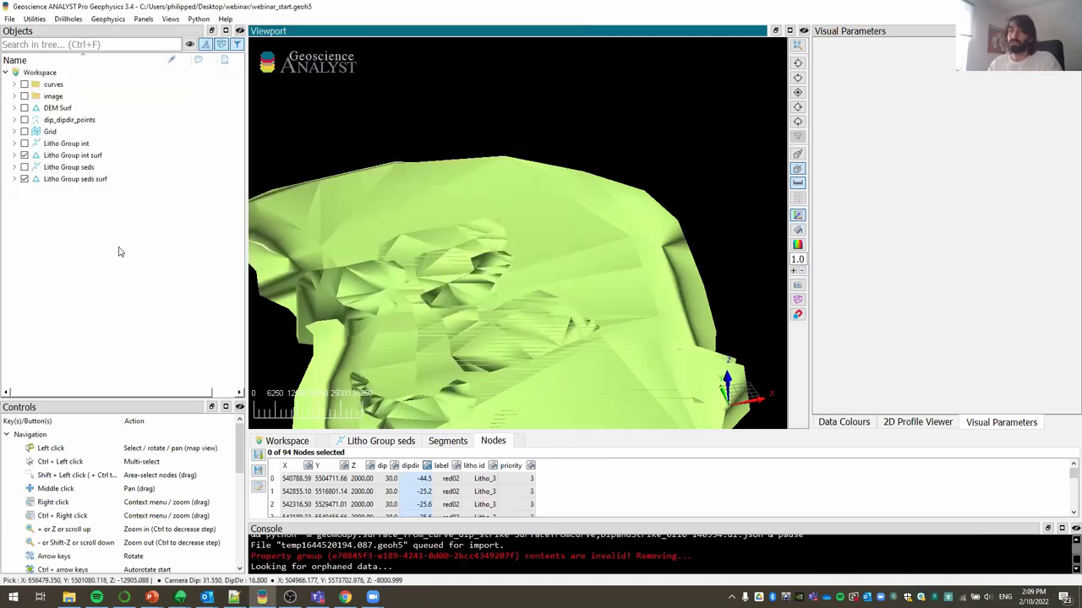
pyautogui.click(25, 156)
pyautogui.click(24, 179)
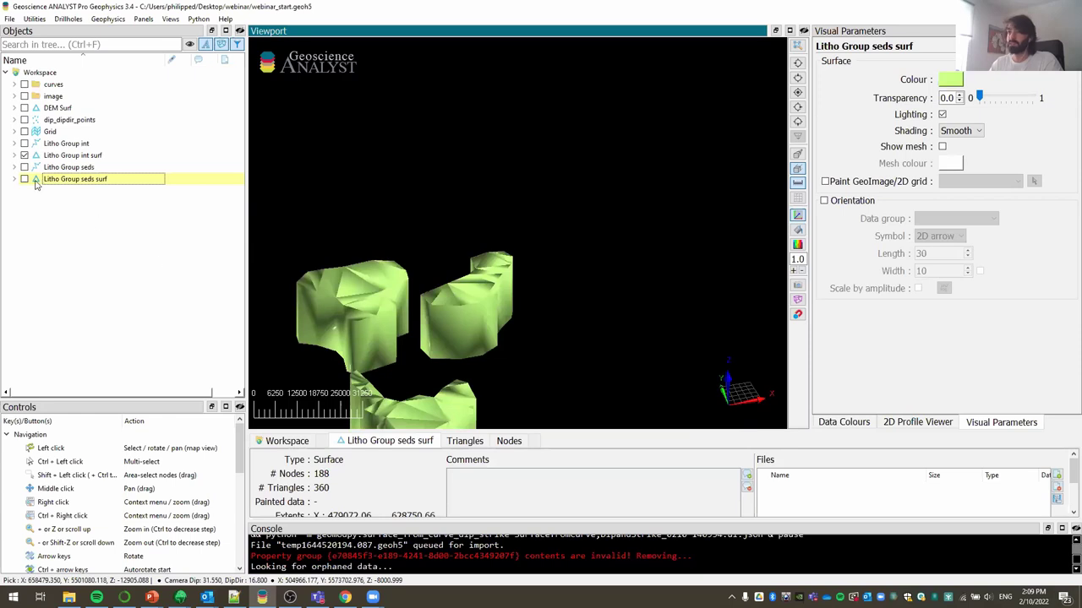
pyautogui.moveTo(431, 300); pyautogui.dragTo(481, 249)
pyautogui.click(25, 179)
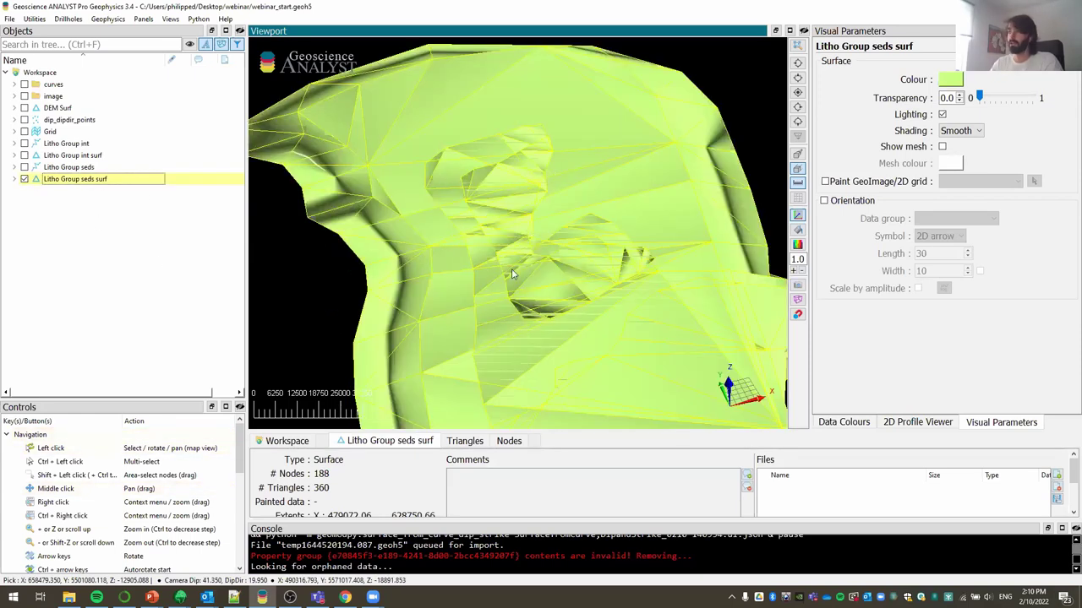
pyautogui.moveTo(541, 282); pyautogui.dragTo(519, 279, button='middle')
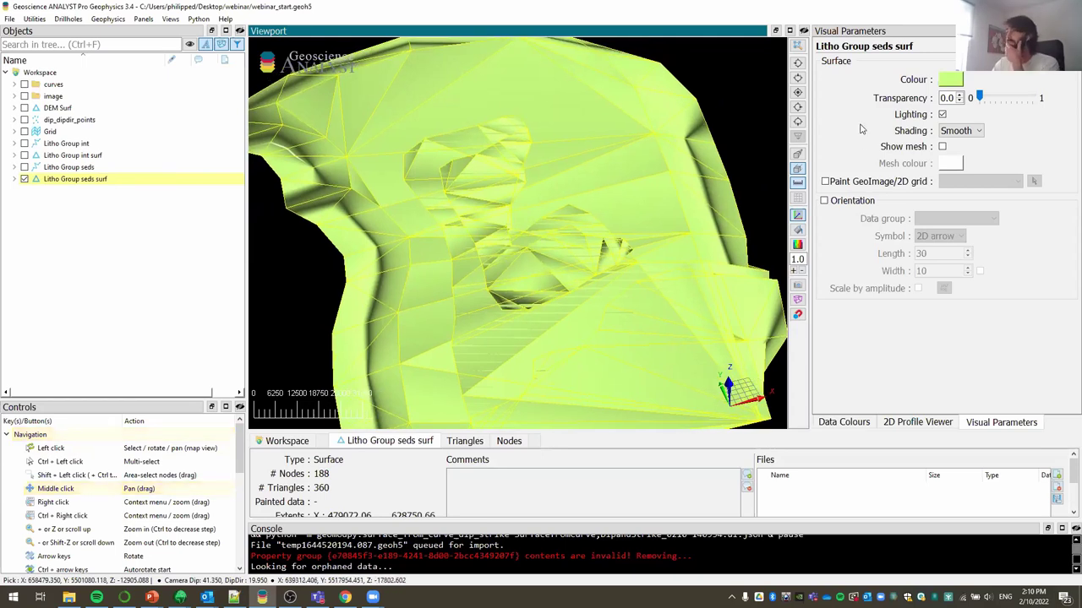
pyautogui.click(798, 93)
pyautogui.scroll(-3, 567, 250)
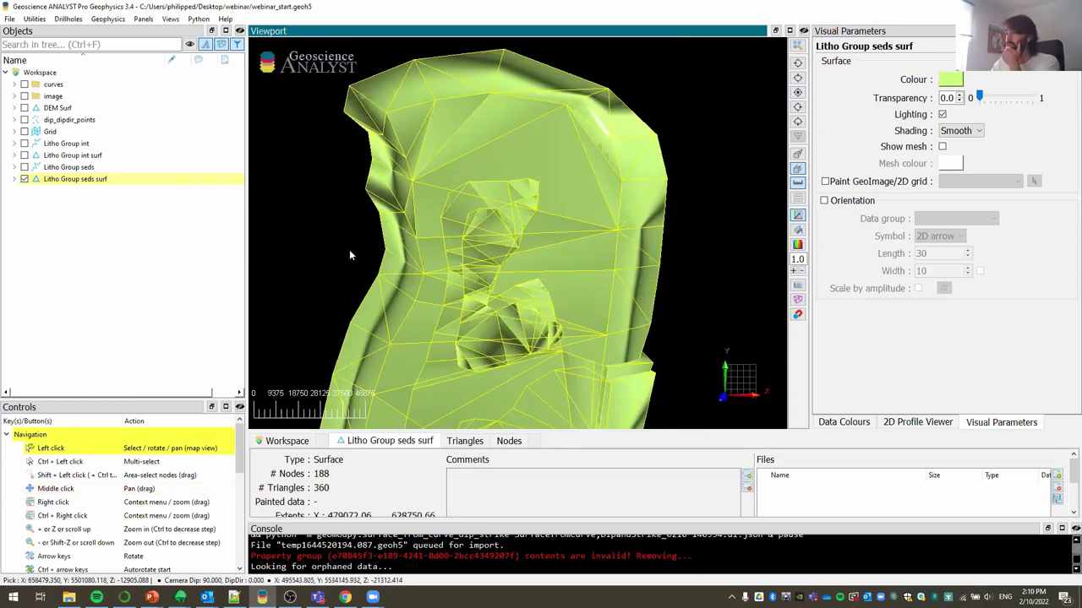
pyautogui.moveTo(348, 249); pyautogui.dragTo(442, 225)
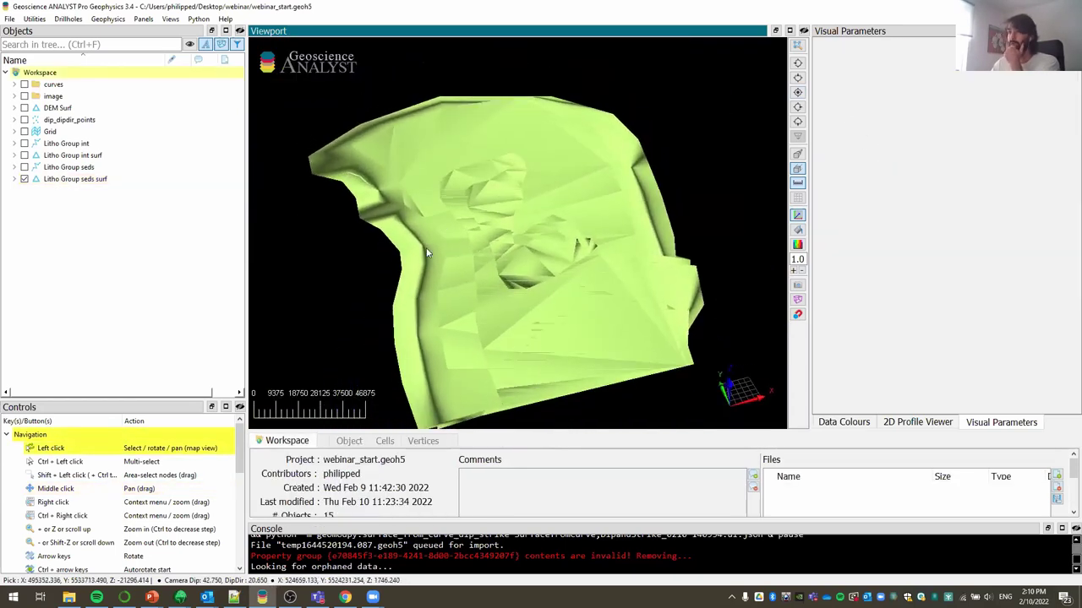
# Step: Colour Litho Group seds surf by priority and limit the range to priority 1
pyautogui.click(60, 181)
pyautogui.click(14, 179)
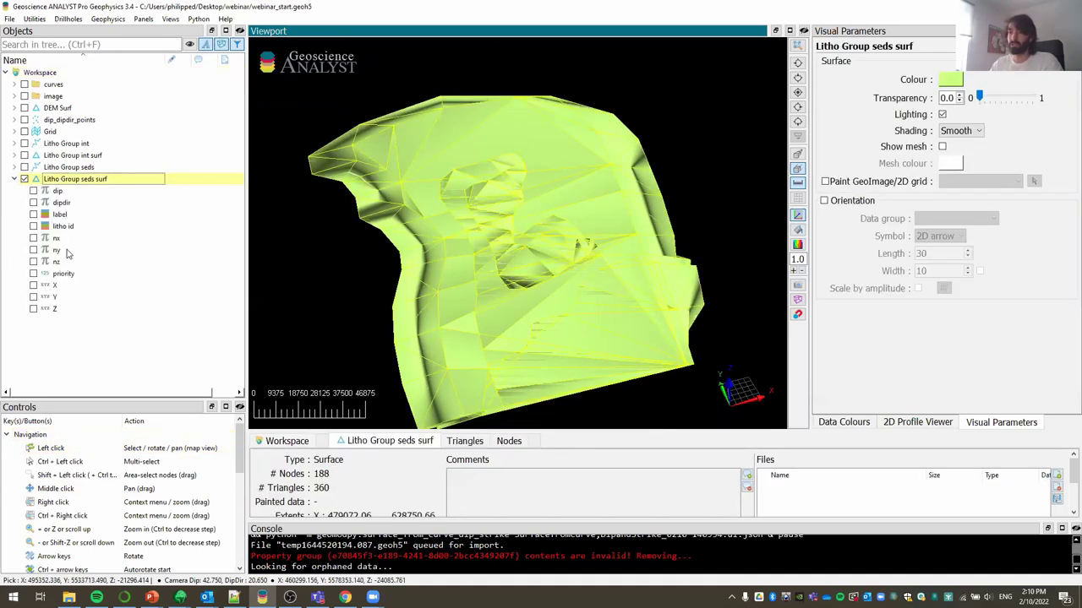
pyautogui.click(63, 274)
pyautogui.click(33, 274)
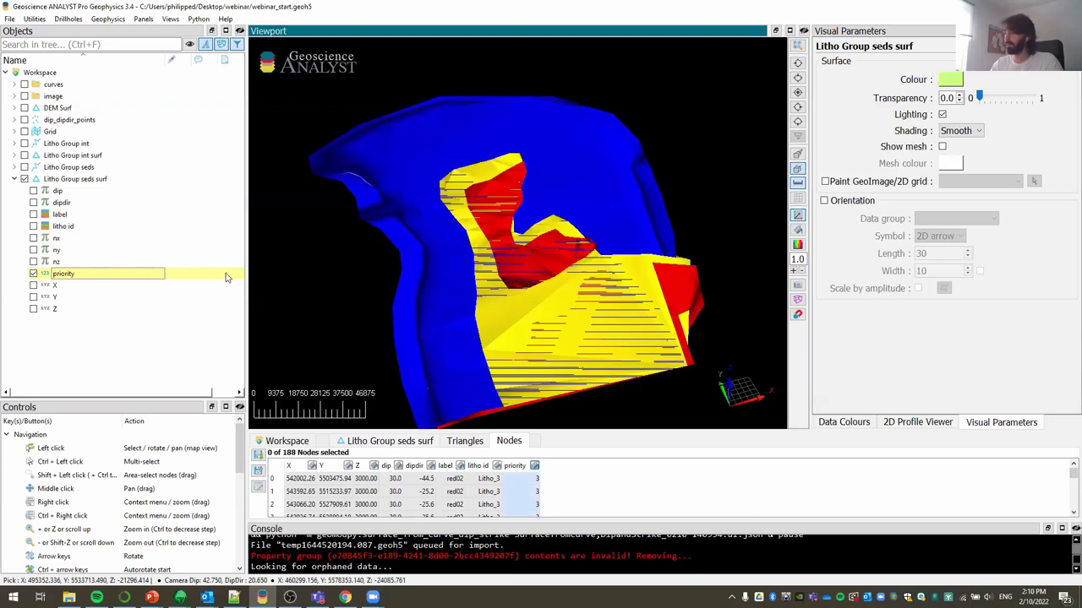
pyautogui.click(847, 423)
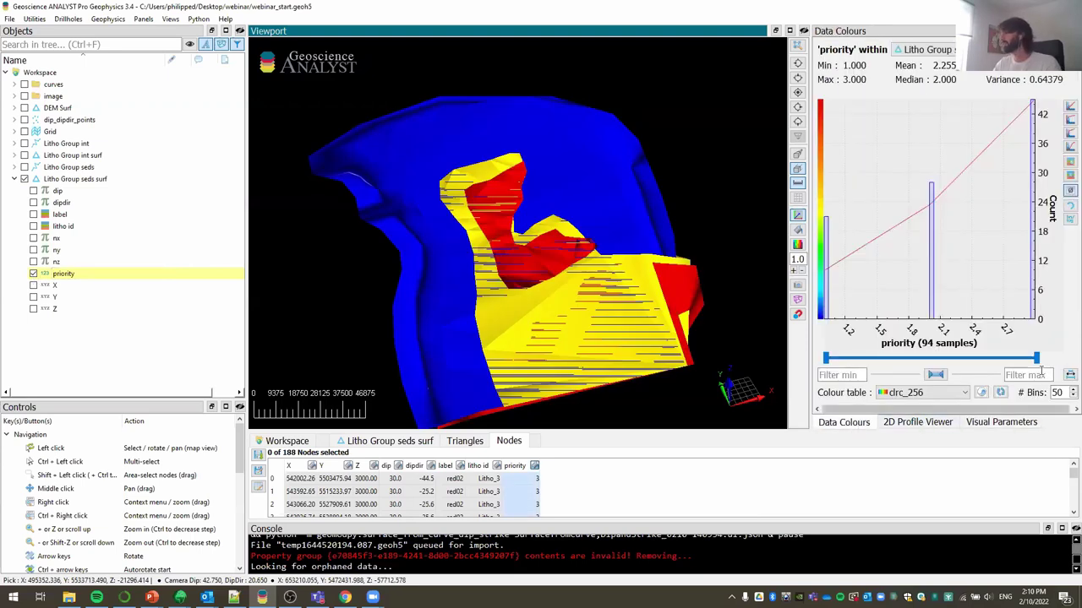
pyautogui.moveTo(1037, 358); pyautogui.dragTo(868, 355)
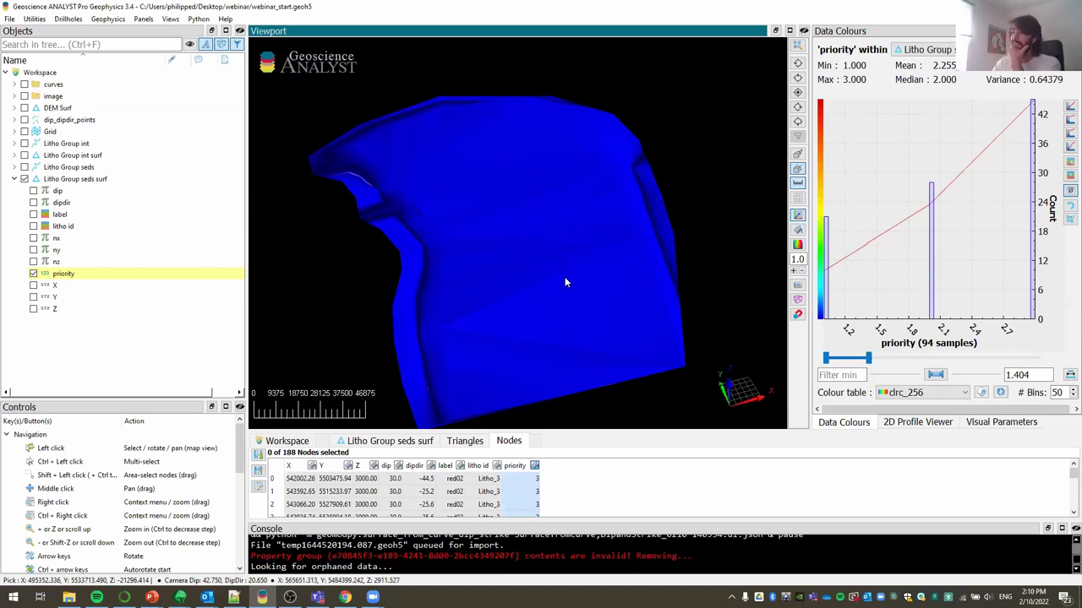
pyautogui.moveTo(542, 287)
pyautogui.mouseDown()
pyautogui.moveTo(514, 300)
pyautogui.moveTo(542, 299)
pyautogui.mouseUp()
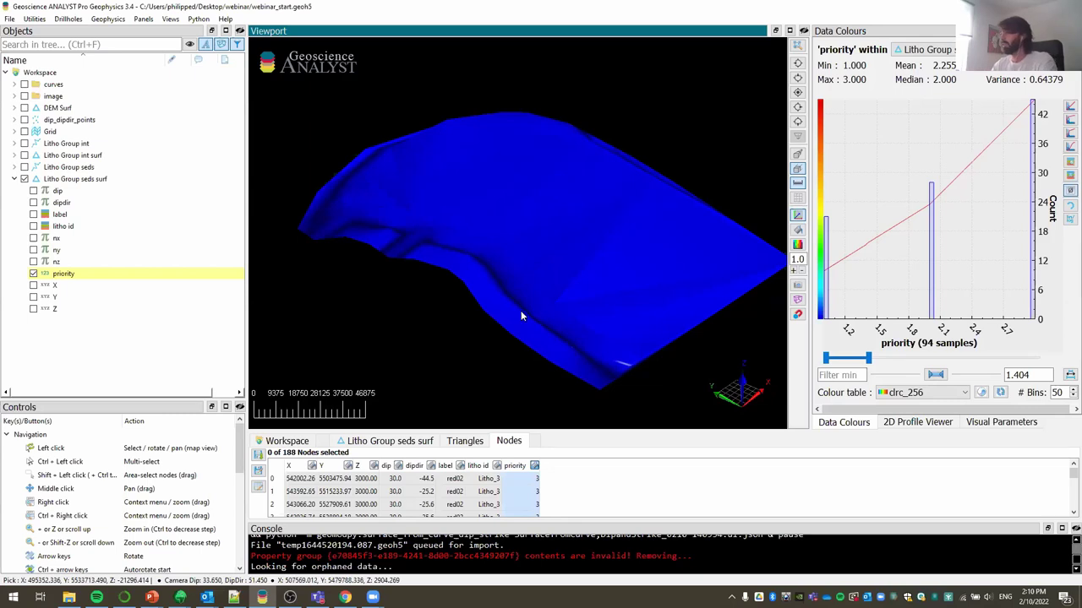
# Step: Isolate priority 2, then priority 3, via the colour range, then hide the surface
pyautogui.moveTo(869, 360); pyautogui.dragTo(963, 359)
pyautogui.click(828, 360)
pyautogui.moveTo(828, 360); pyautogui.dragTo(885, 358)
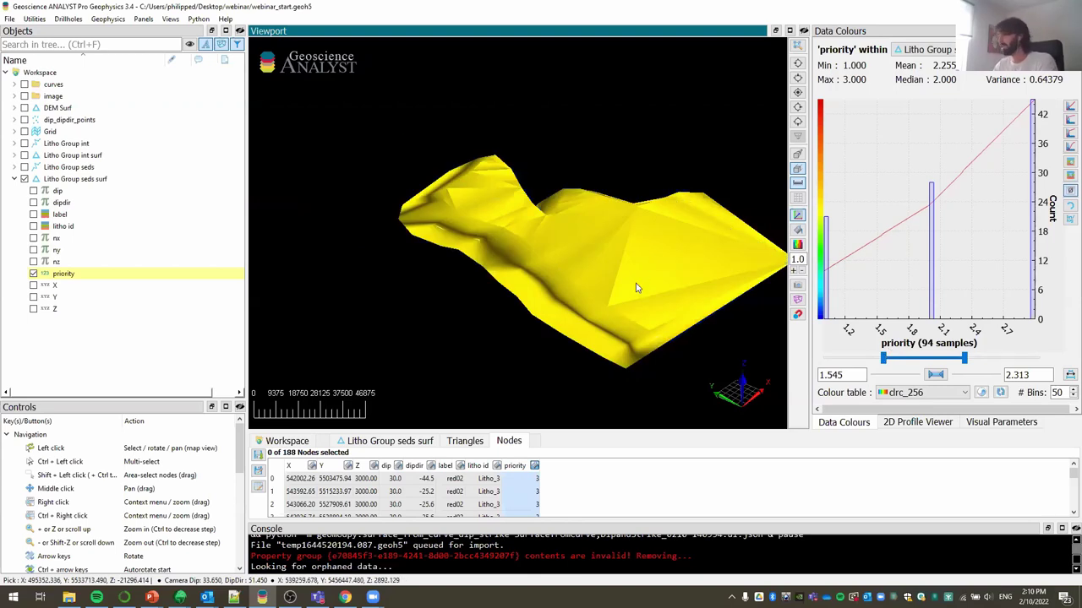
pyautogui.moveTo(618, 205); pyautogui.dragTo(483, 299)
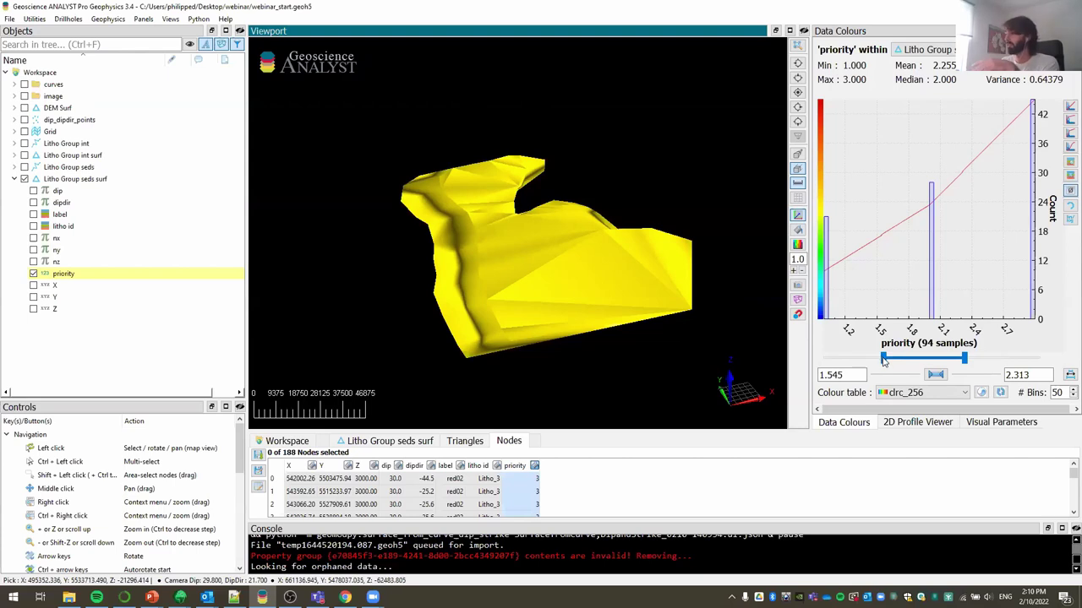
pyautogui.moveTo(883, 359); pyautogui.dragTo(797, 362)
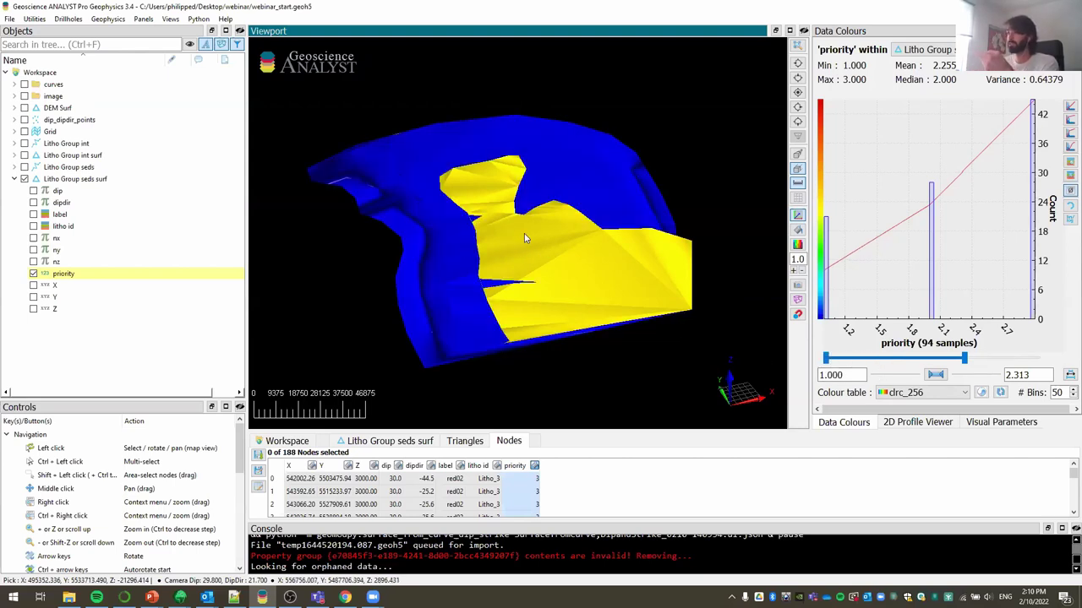
pyautogui.moveTo(964, 358); pyautogui.dragTo(1038, 359)
pyautogui.click(827, 359)
pyautogui.moveTo(826, 358)
pyautogui.mouseDown()
pyautogui.moveTo(973, 358)
pyautogui.moveTo(825, 358)
pyautogui.mouseUp()
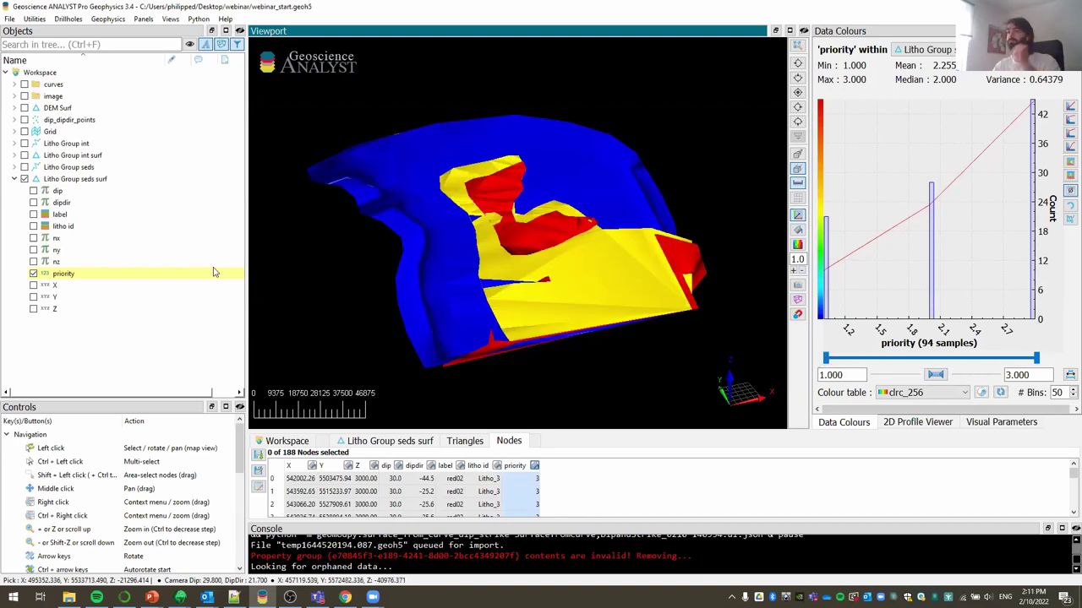
pyautogui.click(80, 180)
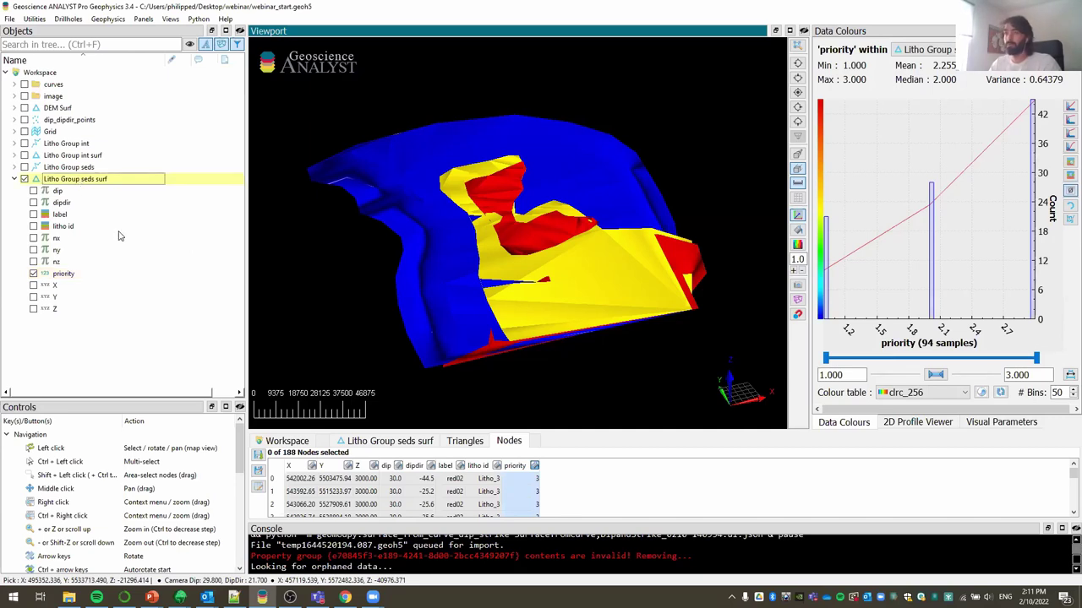
pyautogui.click(25, 180)
# Step: Collapse the sediment surface properties and show the DEM Surf in top-down map view
pyautogui.click(15, 179)
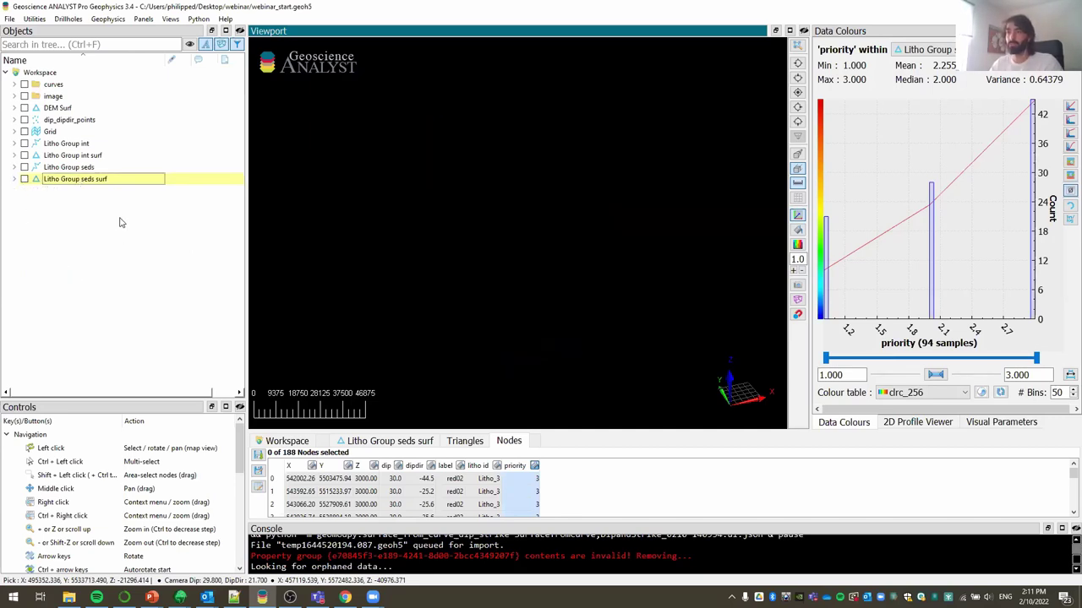
pyautogui.click(24, 108)
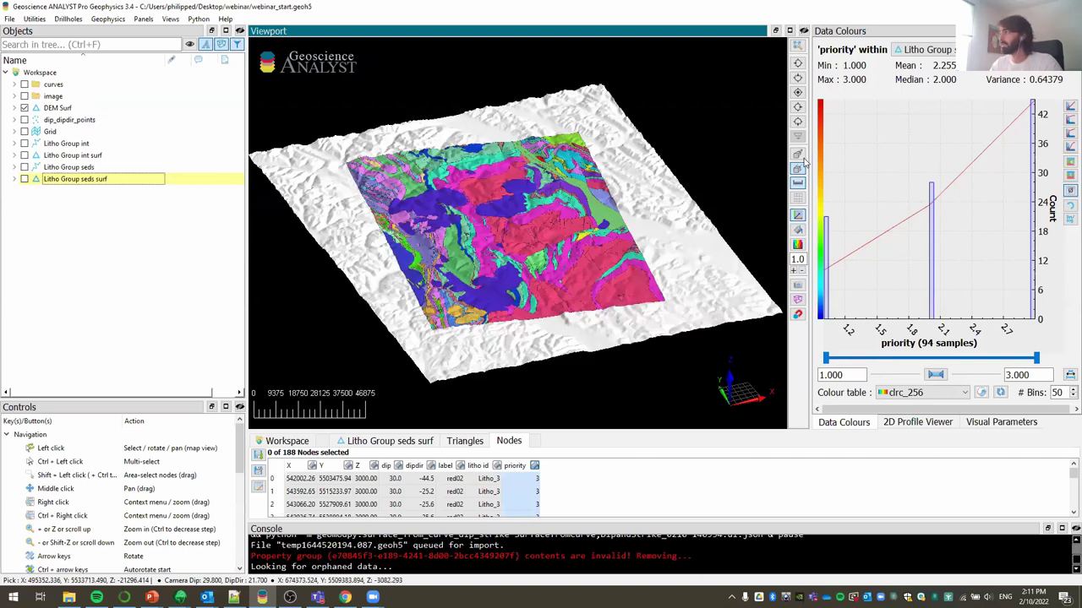
pyautogui.click(799, 93)
pyautogui.scroll(2, 511, 269)
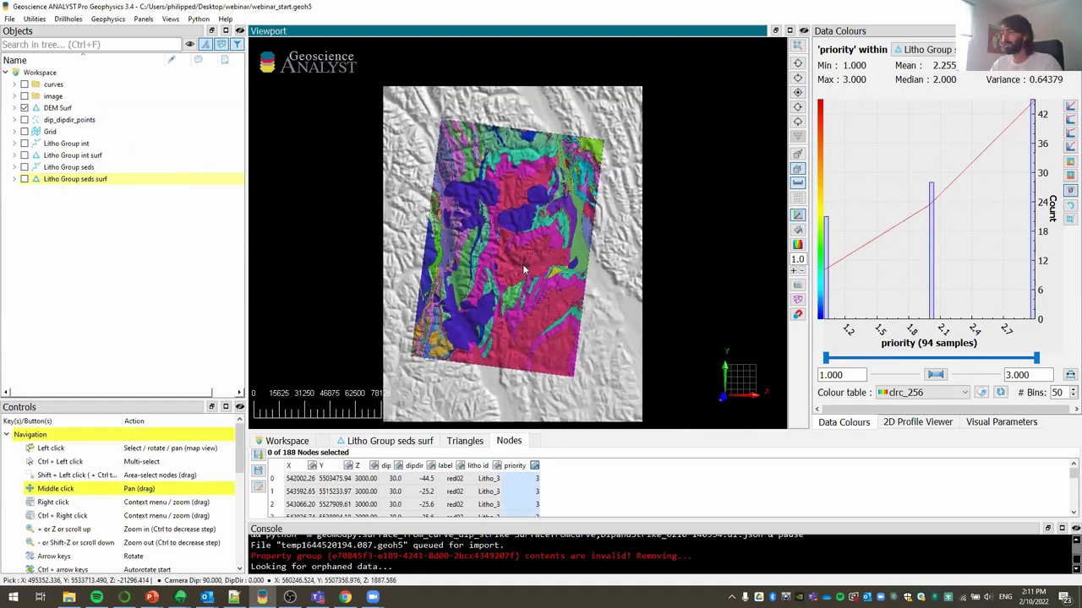
# Step: Start a new block model with its origin at the map's southwest corner and Z 4000
pyautogui.click(34, 19)
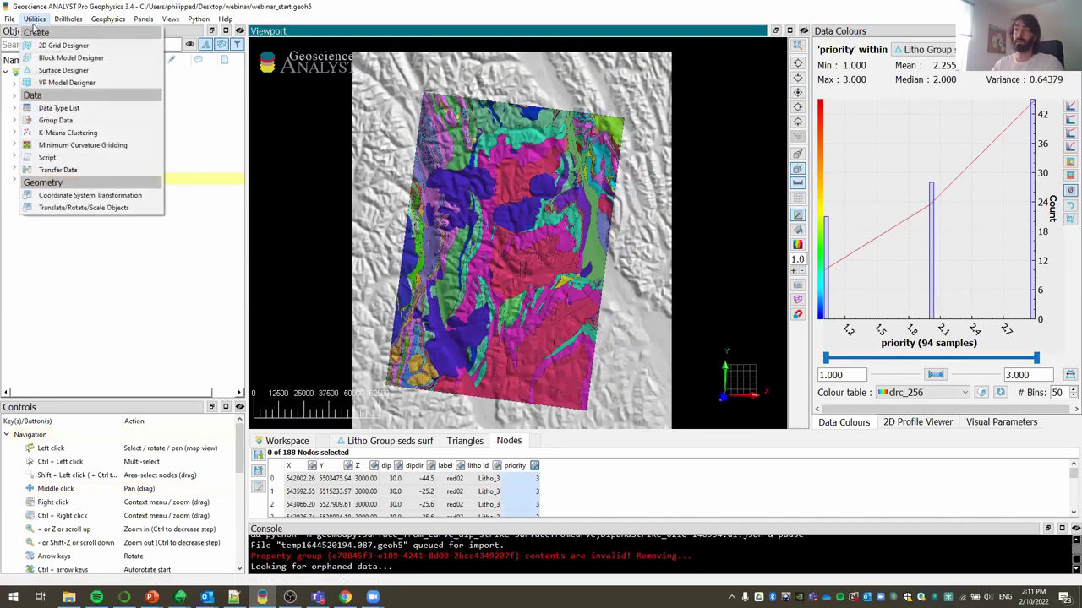
pyautogui.click(71, 57)
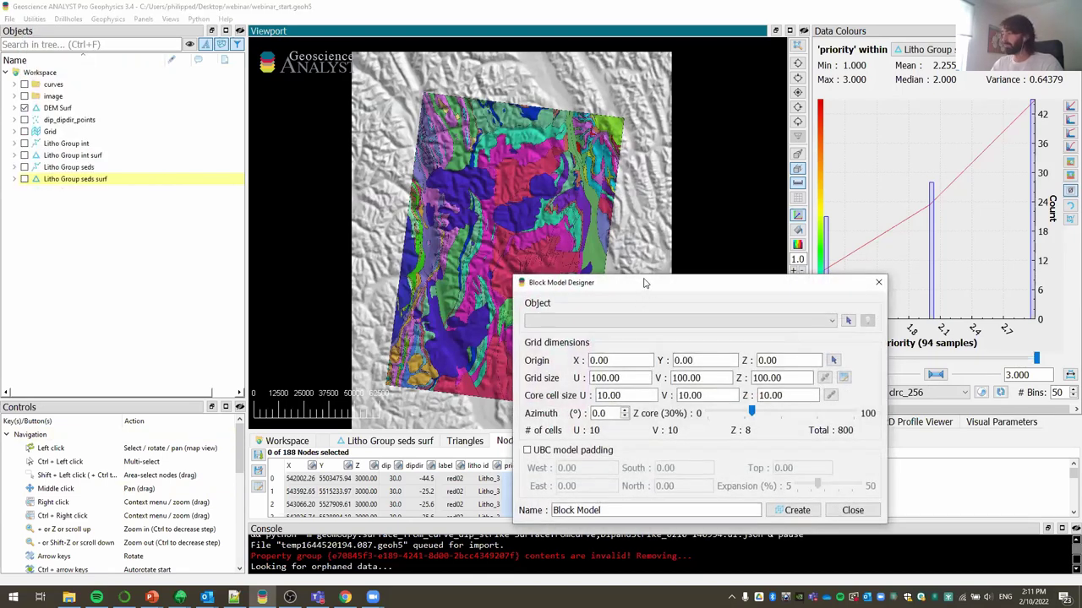
pyautogui.moveTo(644, 283); pyautogui.dragTo(707, 126)
pyautogui.click(897, 205)
pyautogui.click(372, 377)
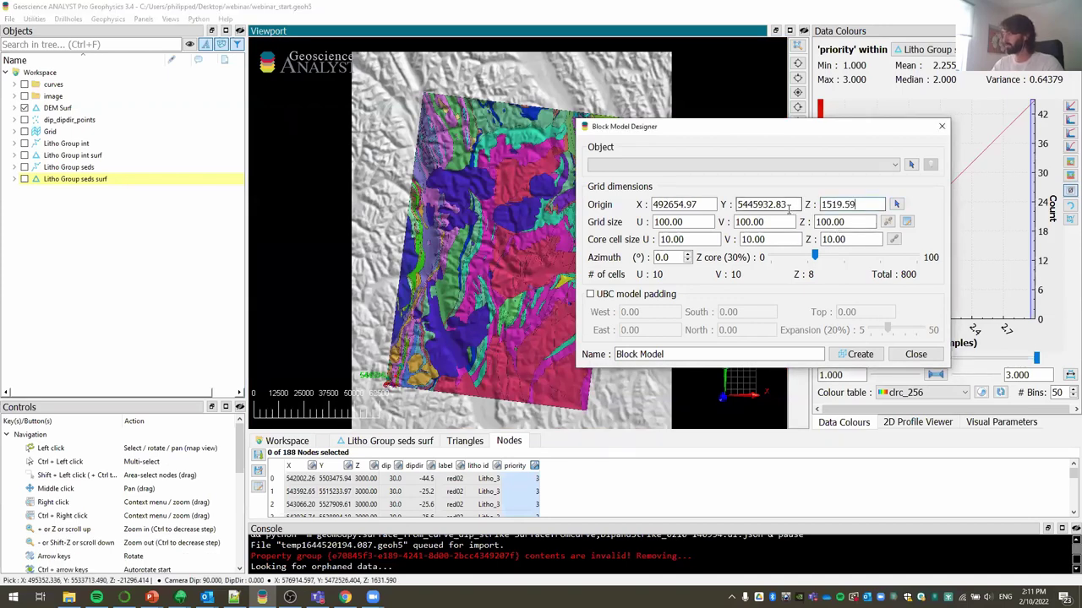
pyautogui.moveTo(857, 204); pyautogui.dragTo(805, 210)
pyautogui.write('4000')
# Step: Set the block model core cell size to 1000 × 1000 × 1000 and azimuth 7°
pyautogui.doubleClick(672, 239)
pyautogui.write('1000')
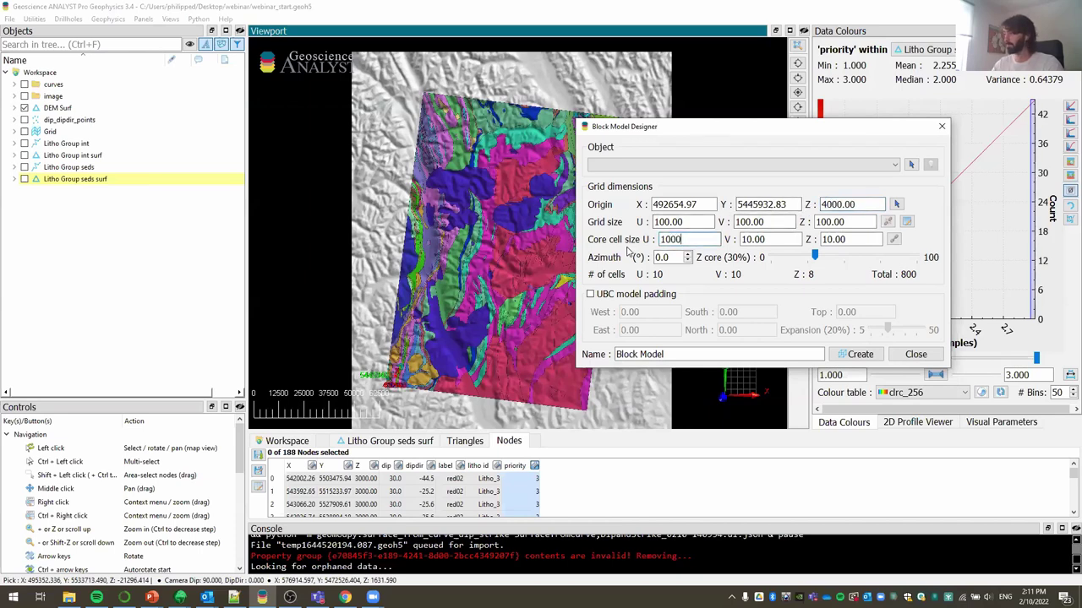
pyautogui.press('Tab')
pyautogui.write('1000')
pyautogui.press('Tab')
pyautogui.write('1000')
pyautogui.press('Tab')
pyautogui.write('7')
# Step: Set the grid size to 95000 × 135000 × 10000 with 100% Z core cells
pyautogui.hotkey('shift', 'Tab')
pyautogui.hotkey('shift', 'Tab')
pyautogui.hotkey('shift', 'Tab')
pyautogui.hotkey('shift', 'Tab')
pyautogui.hotkey('shift', 'Tab')
pyautogui.hotkey('shift', 'Tab')
pyautogui.write('95000')
pyautogui.press('Tab')
pyautogui.write('135000')
pyautogui.press('Tab')
pyautogui.write('10000')
pyautogui.press('Tab')
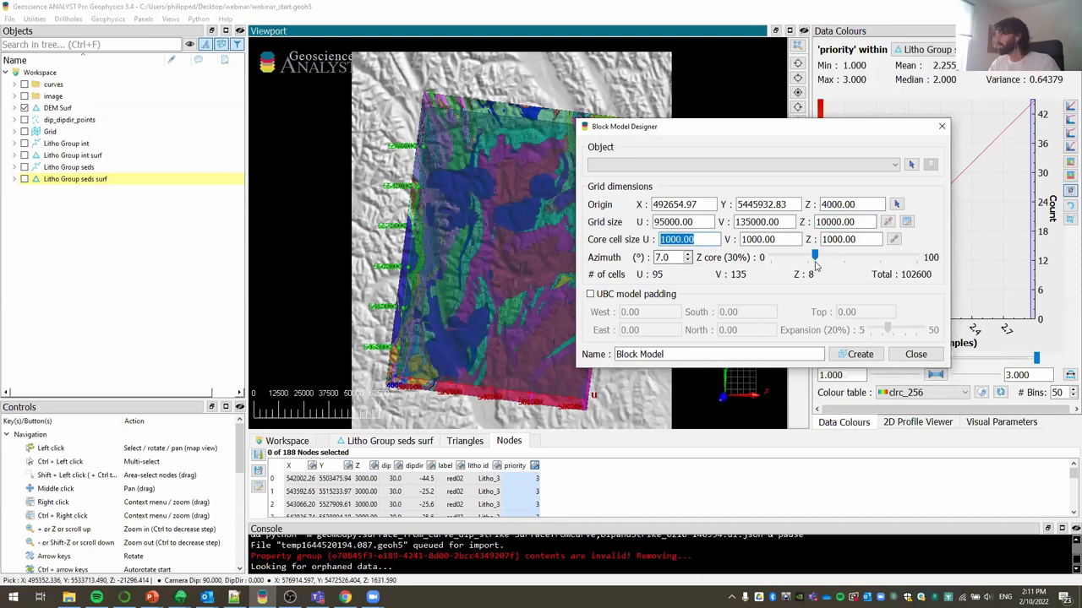
pyautogui.moveTo(816, 257); pyautogui.dragTo(918, 257)
# Step: Check the model extent in side view and create the block model
pyautogui.moveTo(663, 126); pyautogui.dragTo(811, 209)
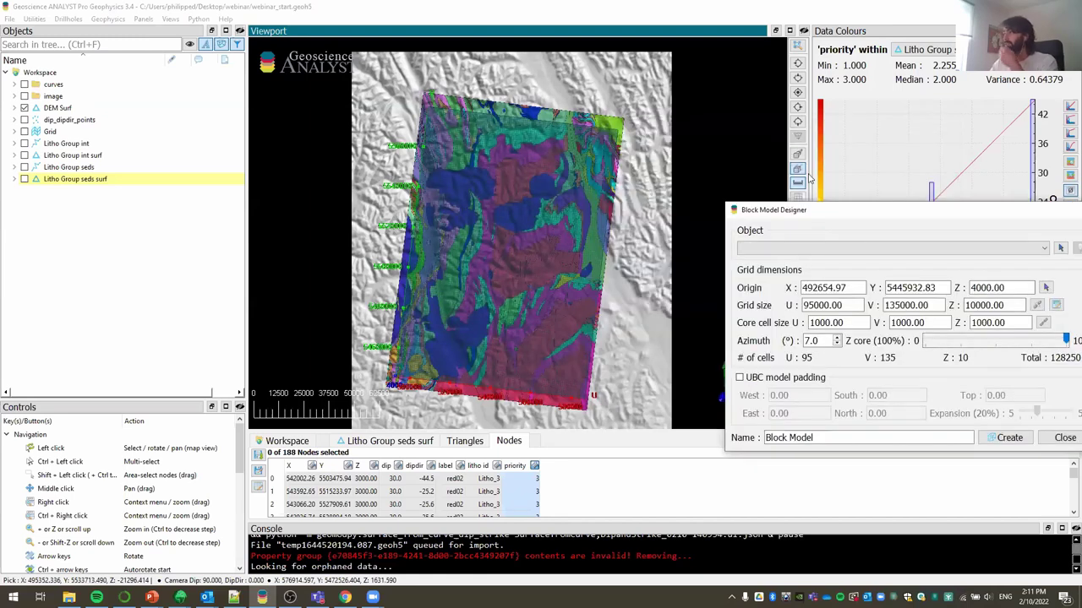
pyautogui.click(795, 105)
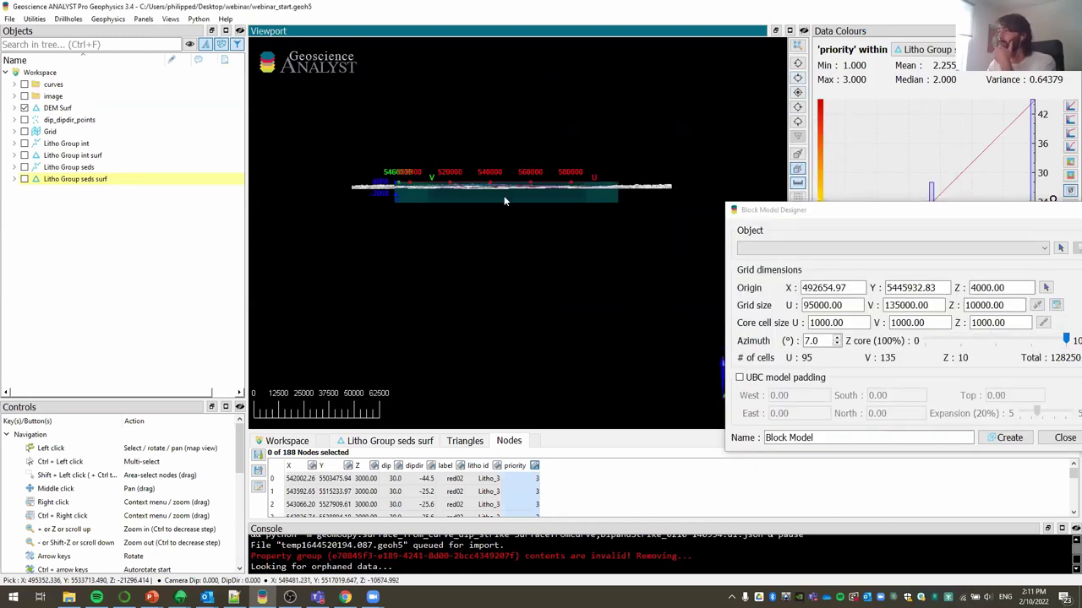
pyautogui.moveTo(510, 220); pyautogui.dragTo(531, 242, button='middle')
pyautogui.moveTo(529, 235); pyautogui.dragTo(692, 163)
pyautogui.click(829, 388)
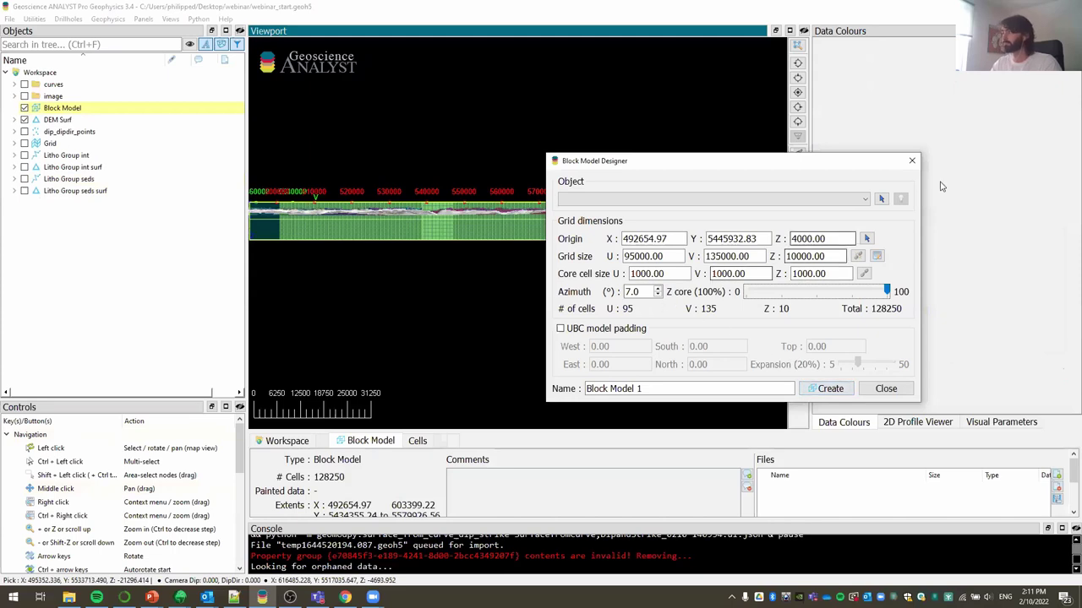
# Step: Close the block model designer and add a scripted background_litho property to the Block Model
pyautogui.click(912, 161)
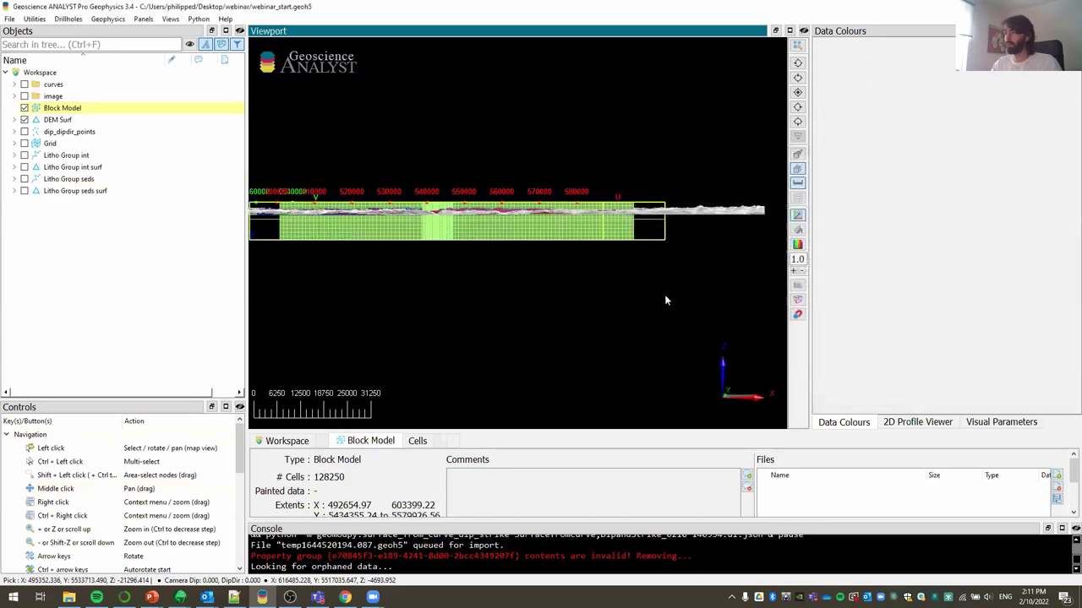
pyautogui.click(516, 304)
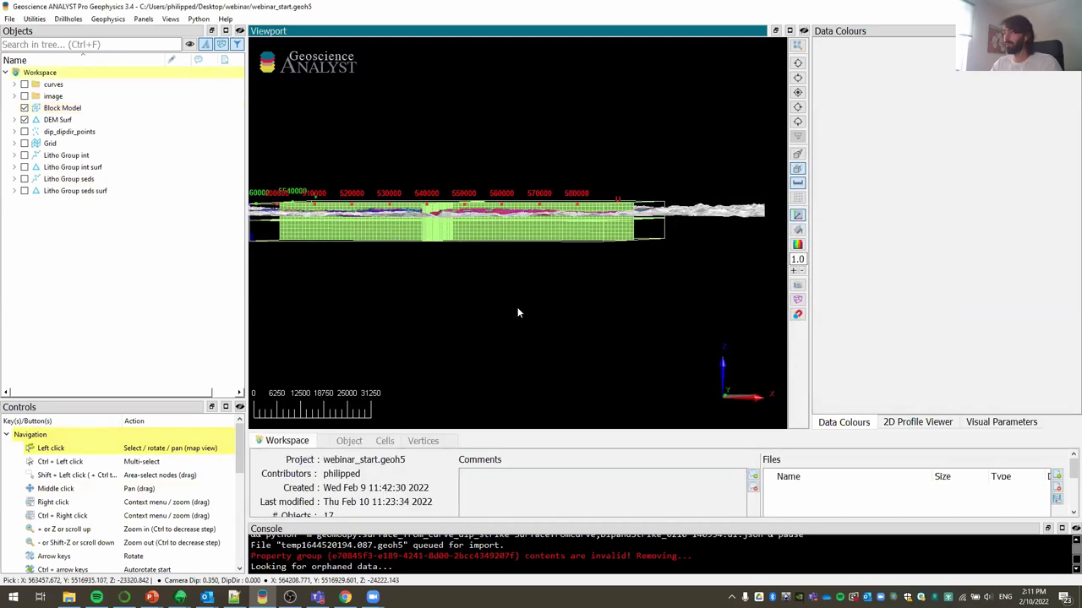
pyautogui.click(64, 109)
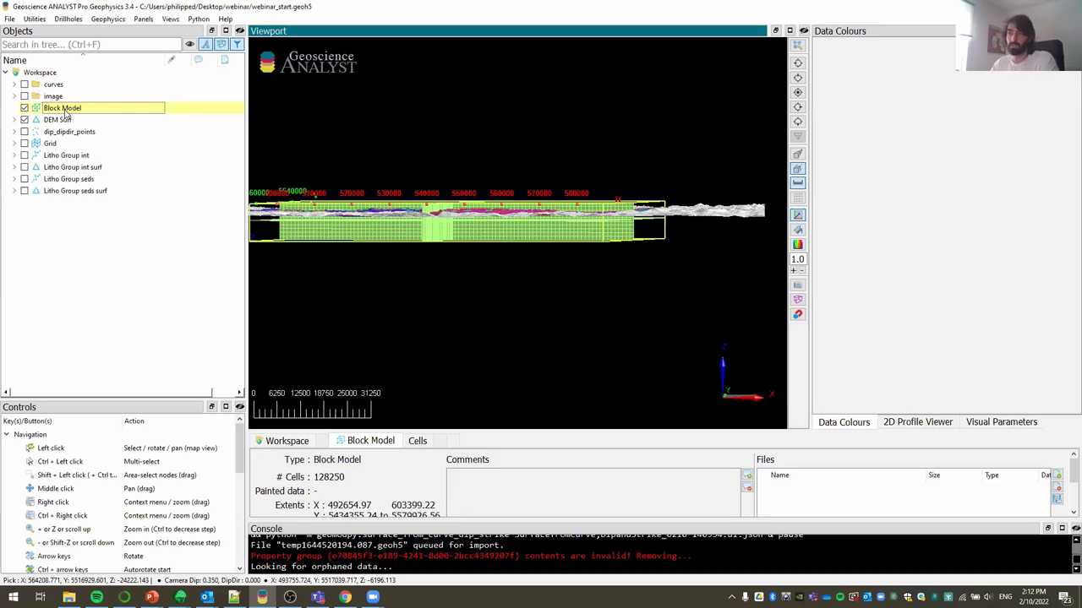
pyautogui.rightClick(65, 113)
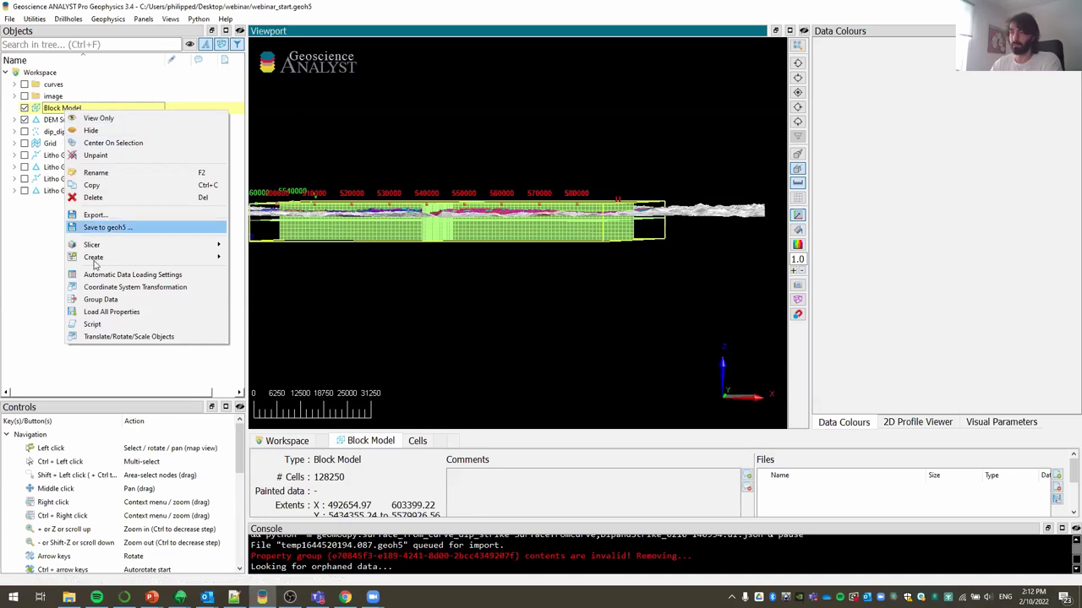
pyautogui.click(94, 325)
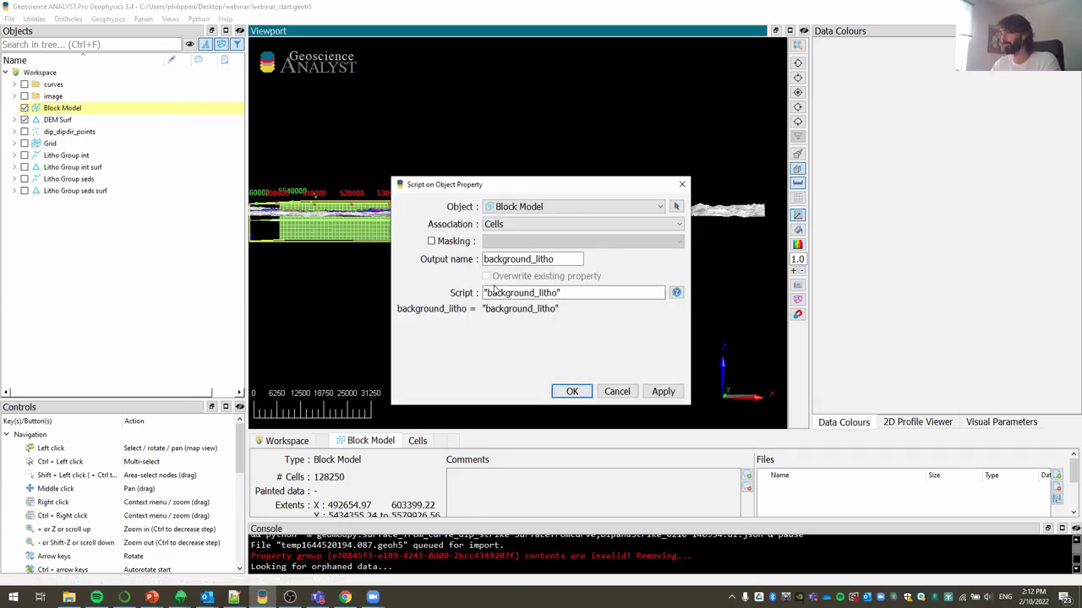
pyautogui.click(573, 391)
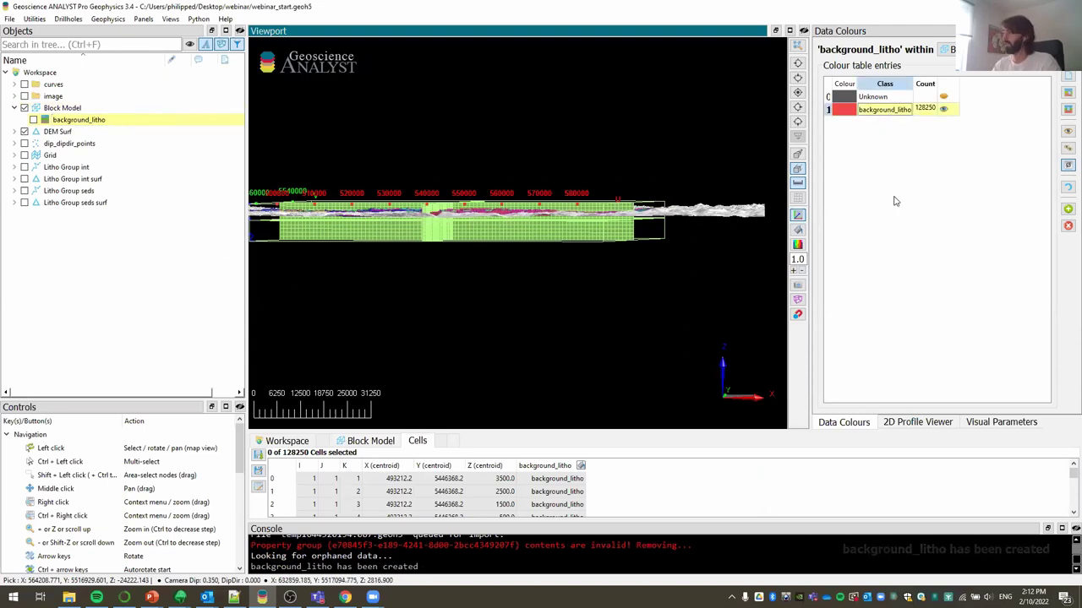
pyautogui.click(897, 118)
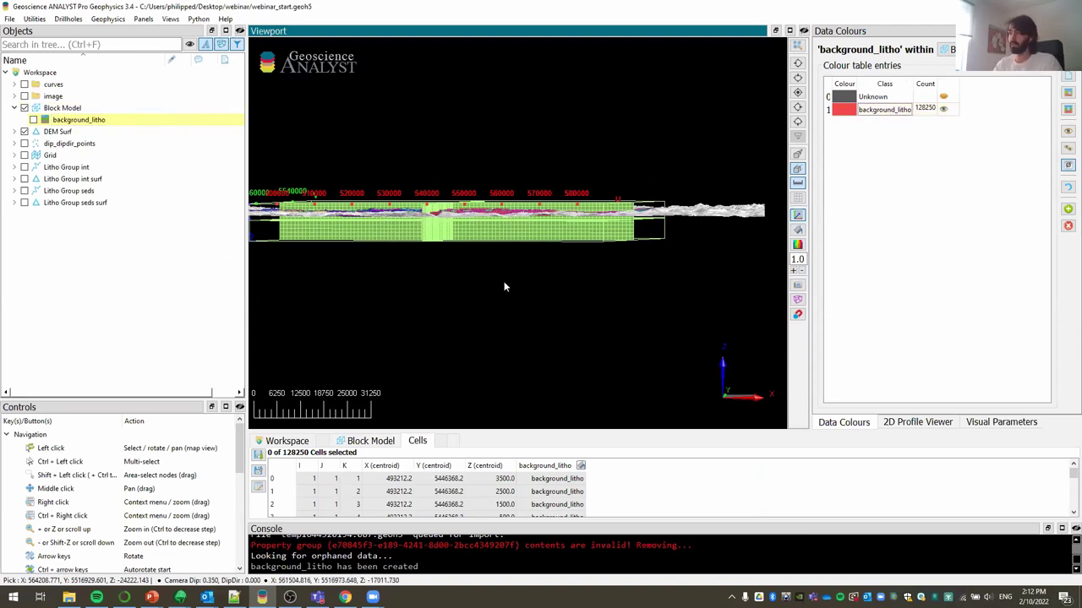
# Step: Hide DEM Surf and rotate the view to face the block model
pyautogui.moveTo(502, 283); pyautogui.dragTo(504, 311)
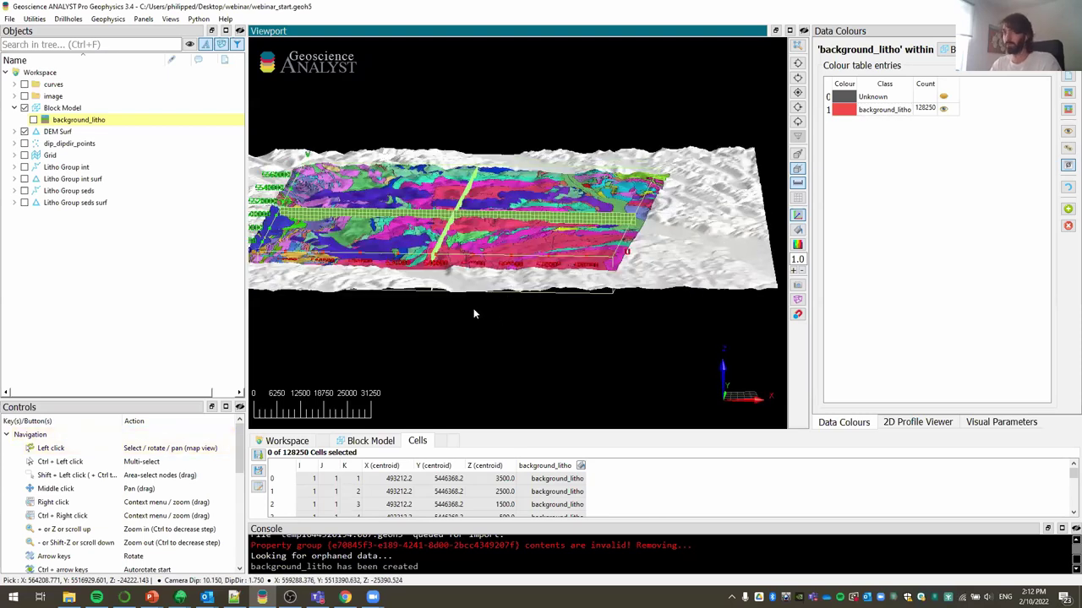
pyautogui.click(25, 132)
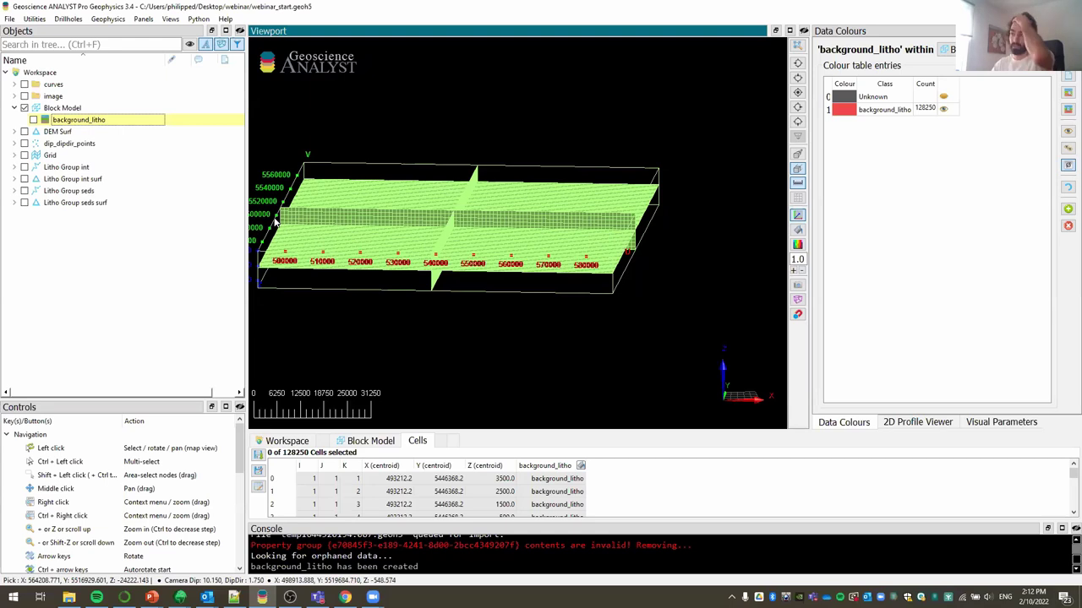
pyautogui.moveTo(289, 226); pyautogui.dragTo(375, 222)
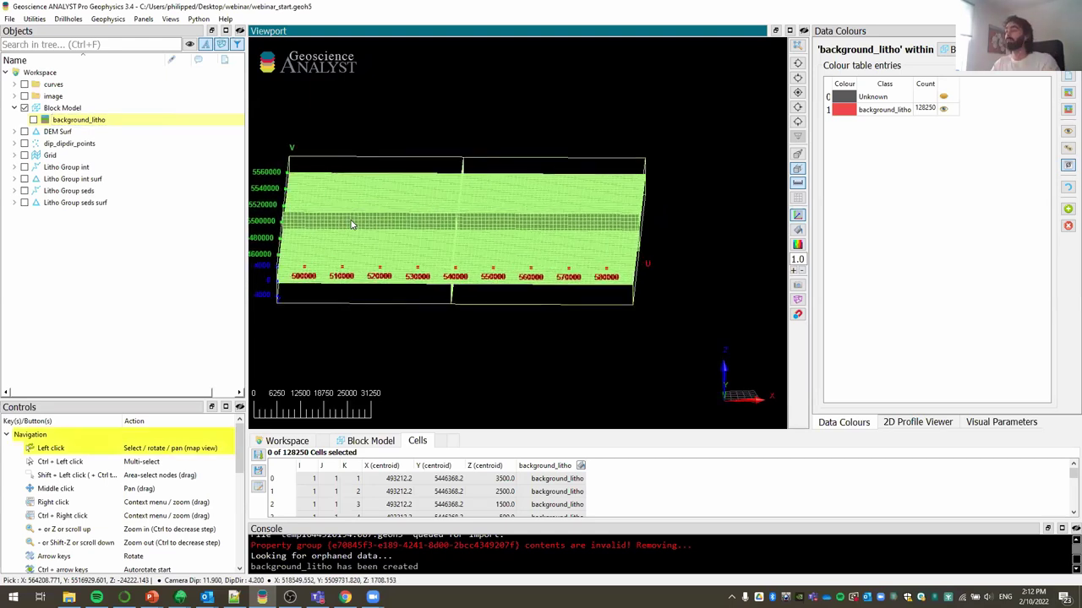
pyautogui.moveTo(374, 223); pyautogui.dragTo(451, 208, button='middle')
# Step: Start Model from Surfaces targeting the Block Model with output name litho1
pyautogui.click(199, 18)
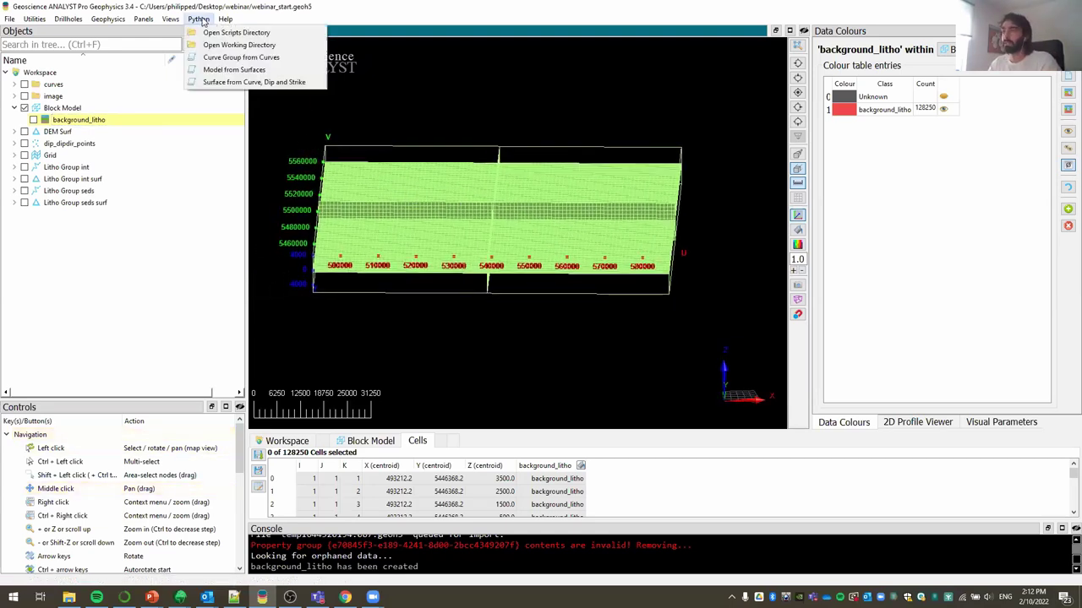
pyautogui.click(234, 70)
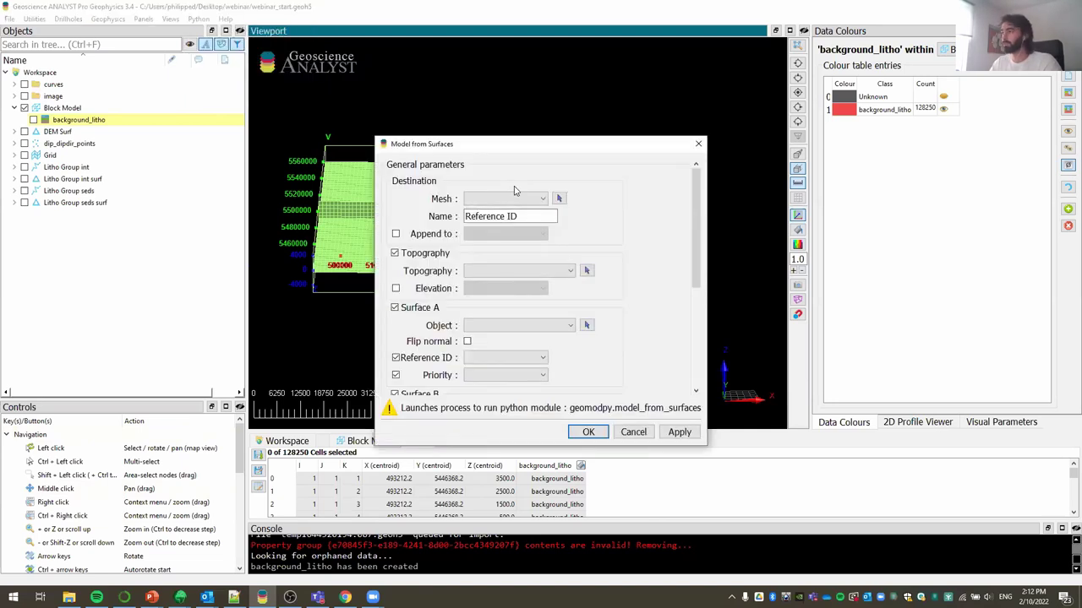
pyautogui.moveTo(543, 151); pyautogui.dragTo(535, 101)
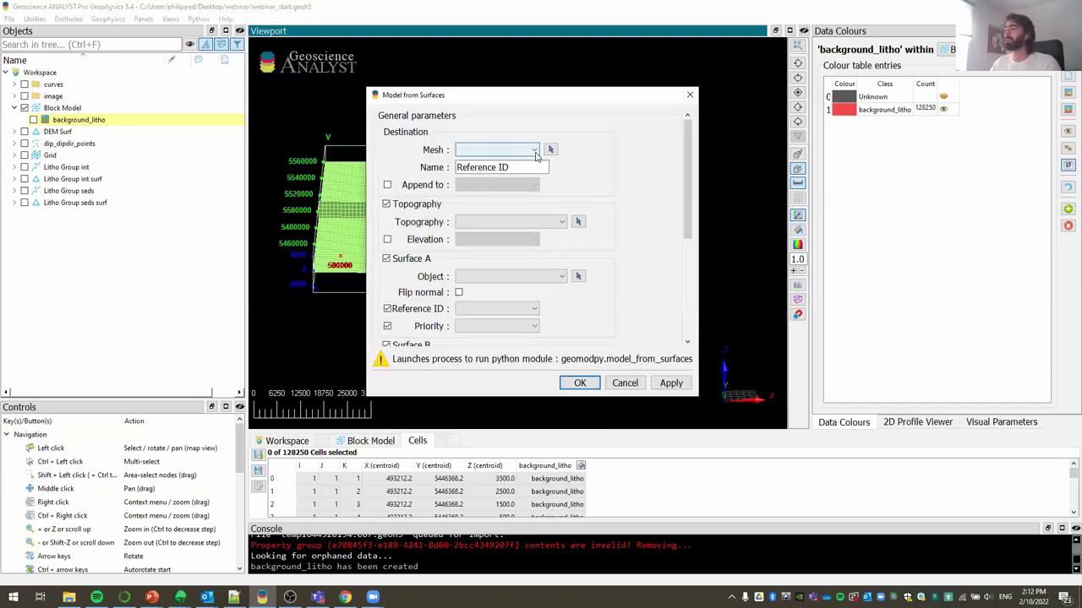
pyautogui.click(535, 150)
pyautogui.click(506, 179)
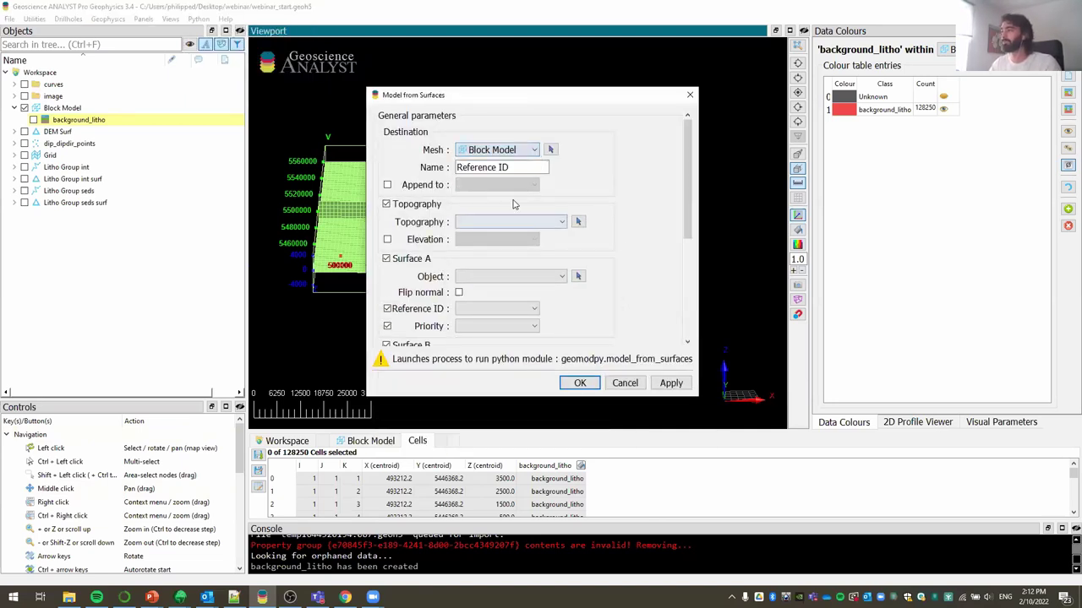
pyautogui.moveTo(545, 167); pyautogui.dragTo(456, 167)
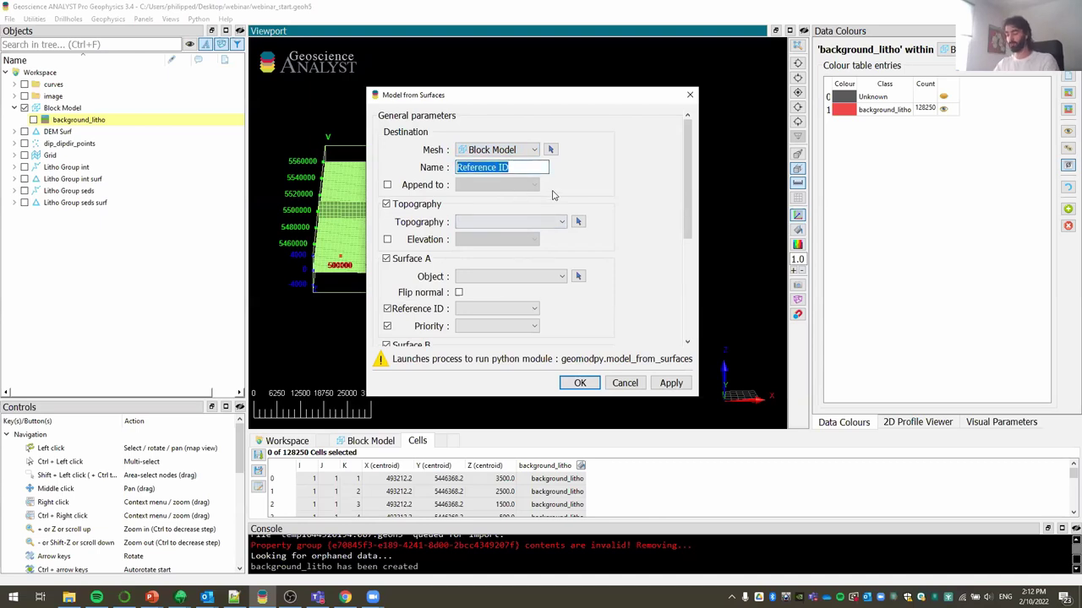
pyautogui.write('l')
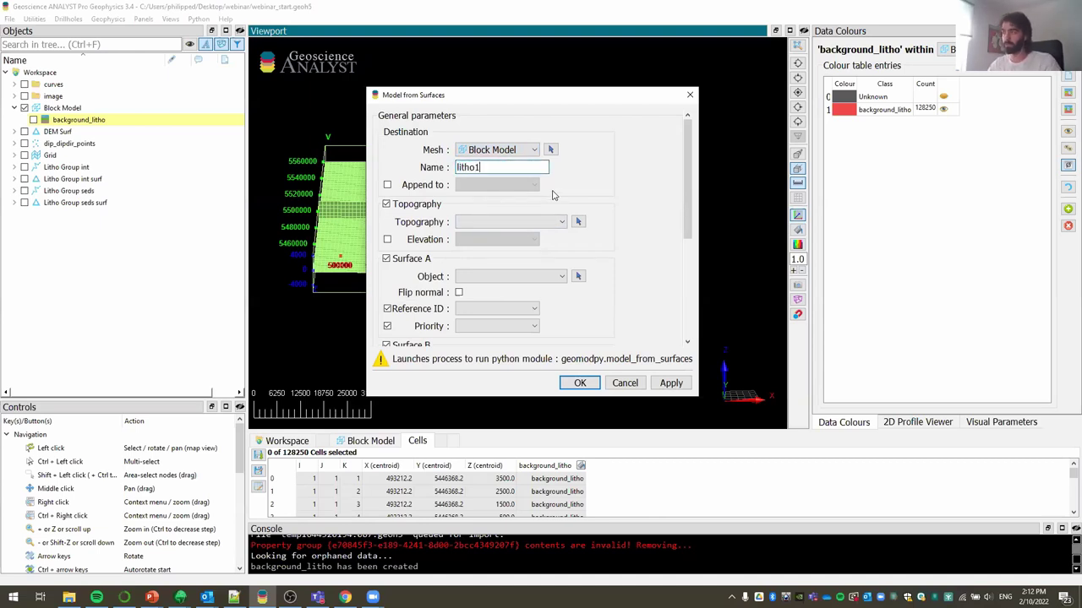
pyautogui.write('itho1')
# Step: Append the result to background_litho and use DEM Surf as topography
pyautogui.click(387, 185)
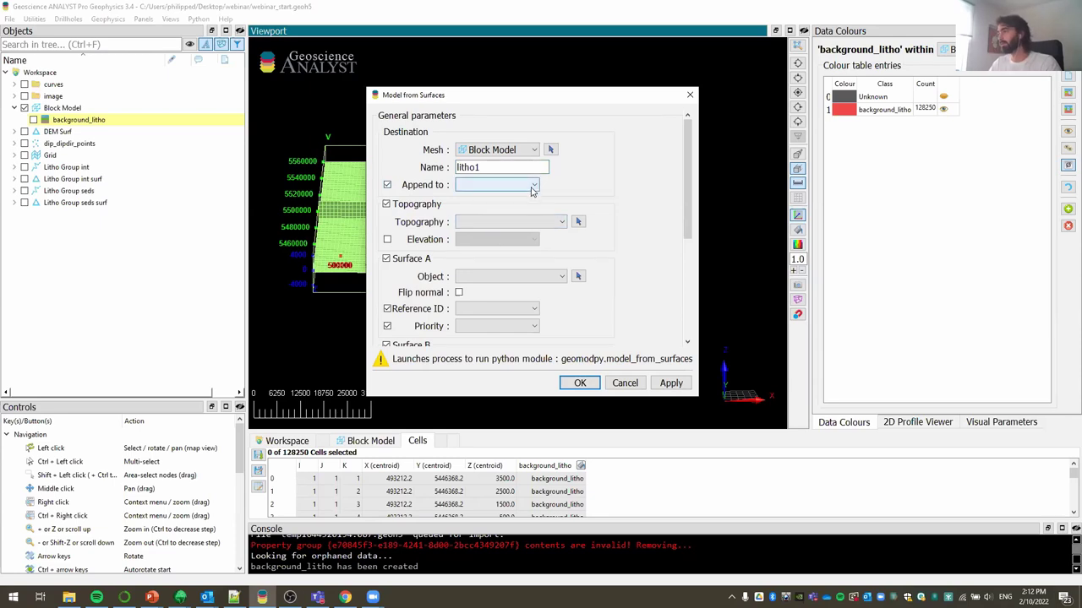
pyautogui.click(532, 186)
pyautogui.click(511, 208)
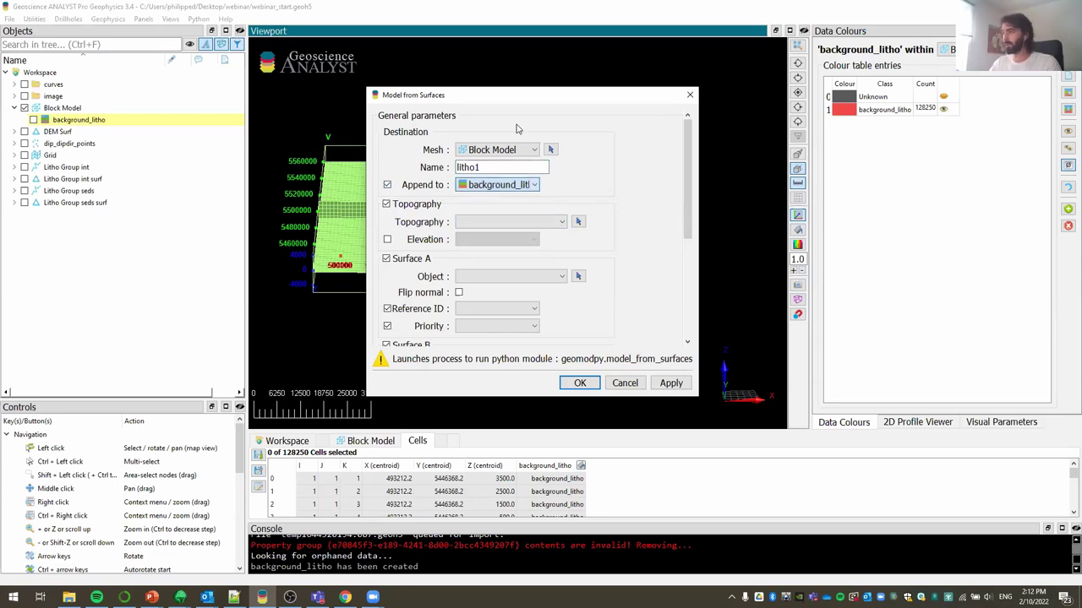
pyautogui.moveTo(513, 94); pyautogui.dragTo(467, 59)
pyautogui.moveTo(650, 359); pyautogui.dragTo(763, 483)
pyautogui.click(517, 187)
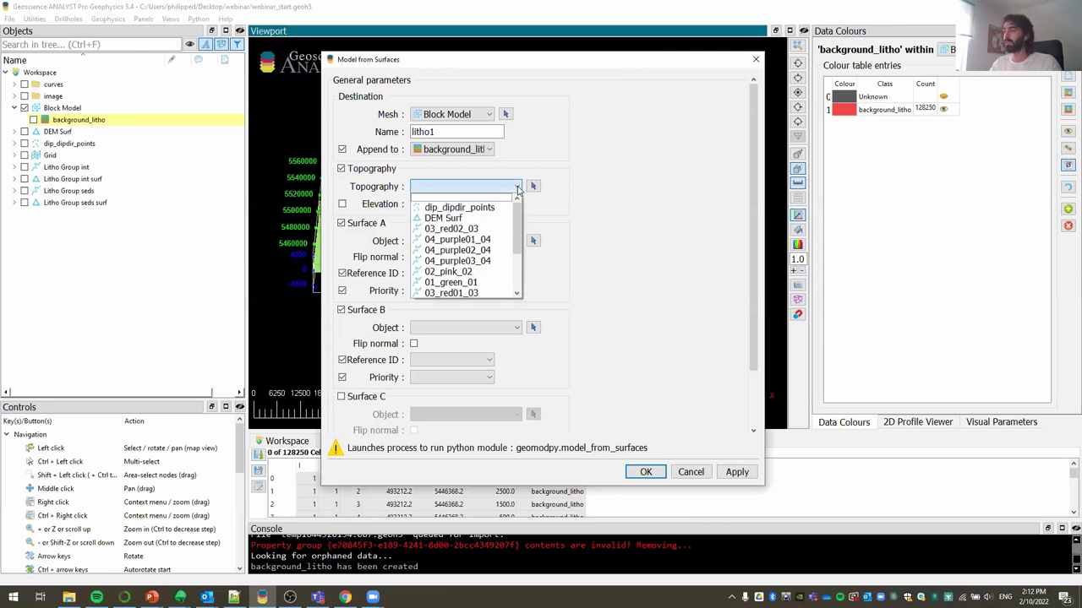
pyautogui.click(446, 218)
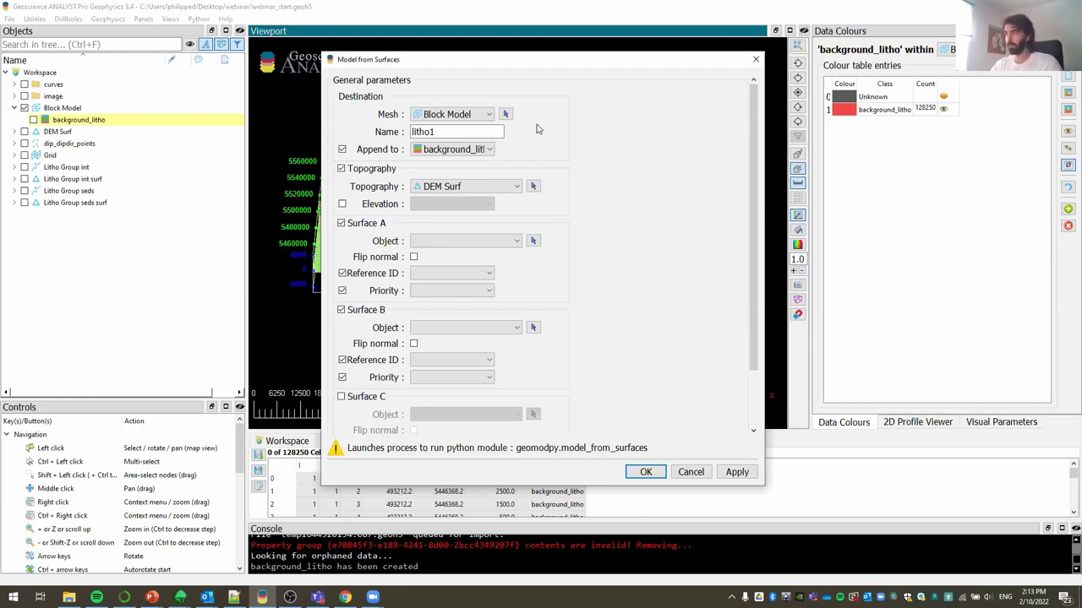
# Step: Set Surface A to Litho Group seds surf with litho id and priority
pyautogui.moveTo(486, 58); pyautogui.dragTo(465, 41)
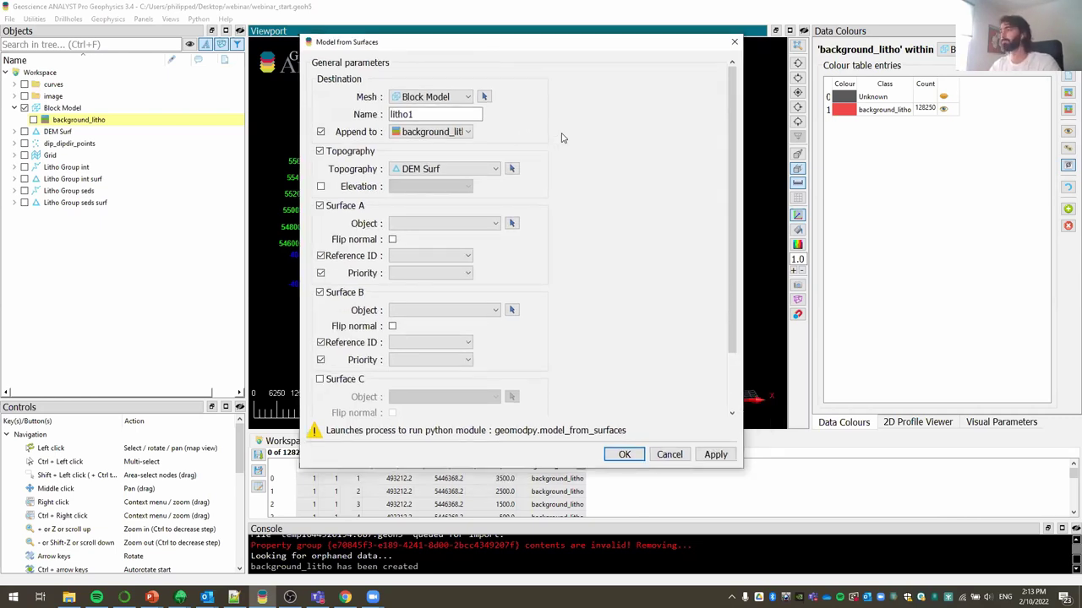
pyautogui.click(496, 224)
pyautogui.click(480, 255)
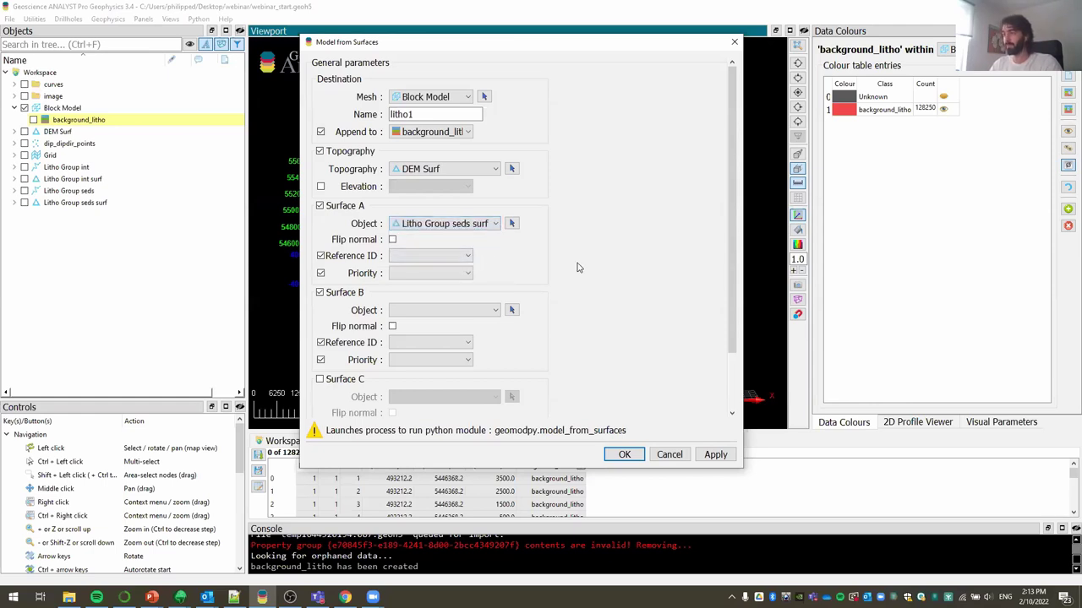
pyautogui.click(449, 256)
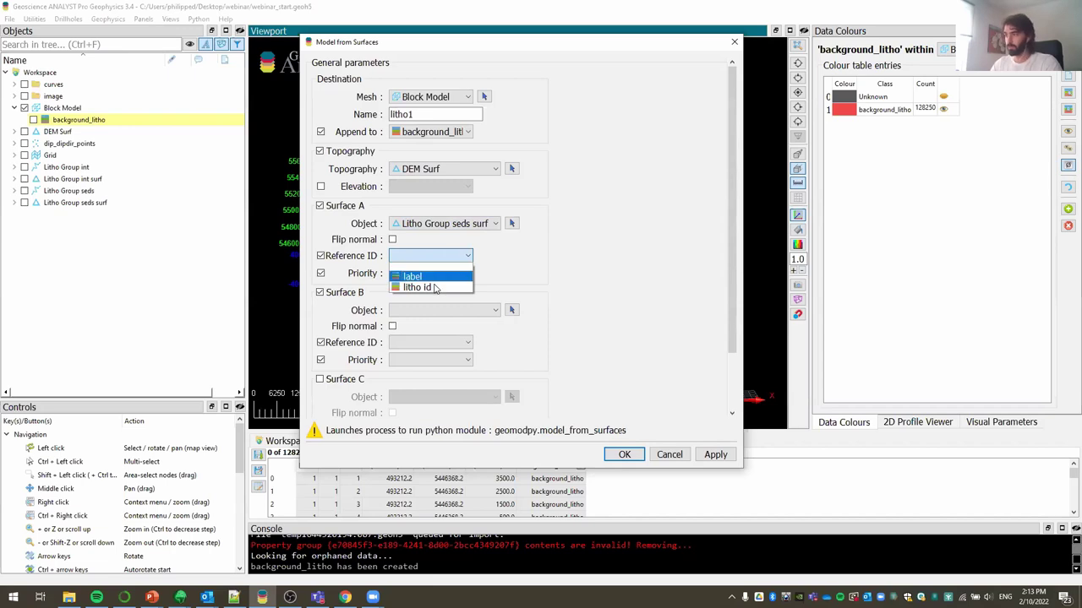
pyautogui.click(435, 288)
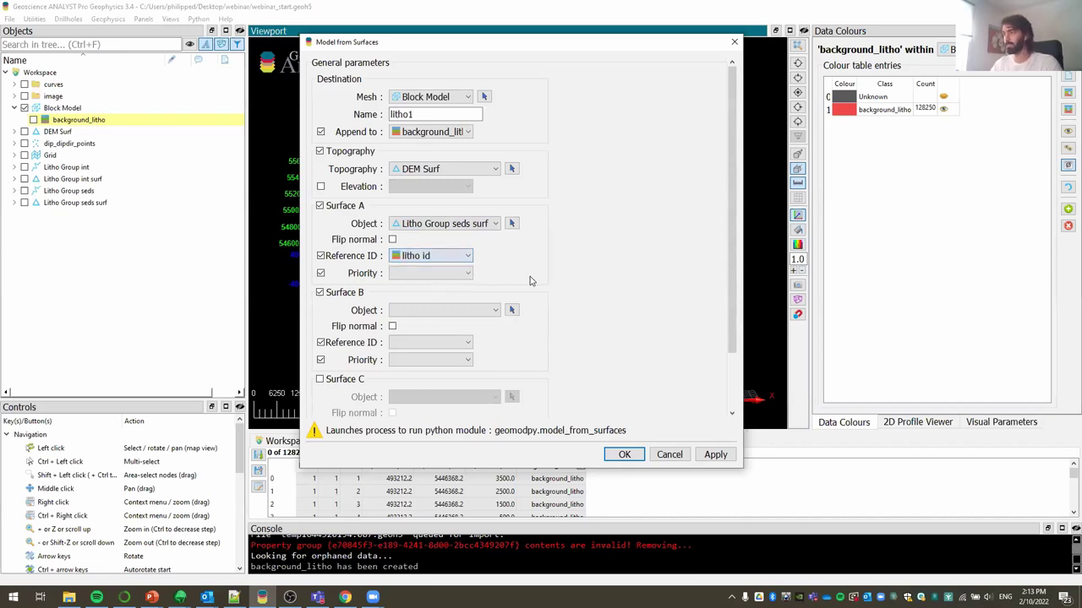
pyautogui.click(460, 277)
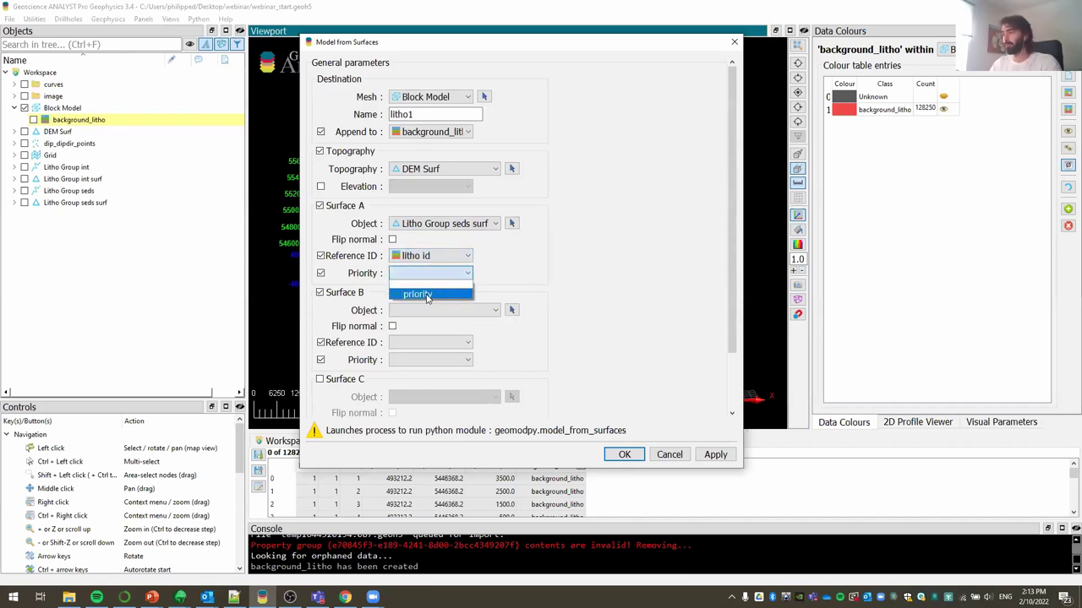
pyautogui.click(467, 291)
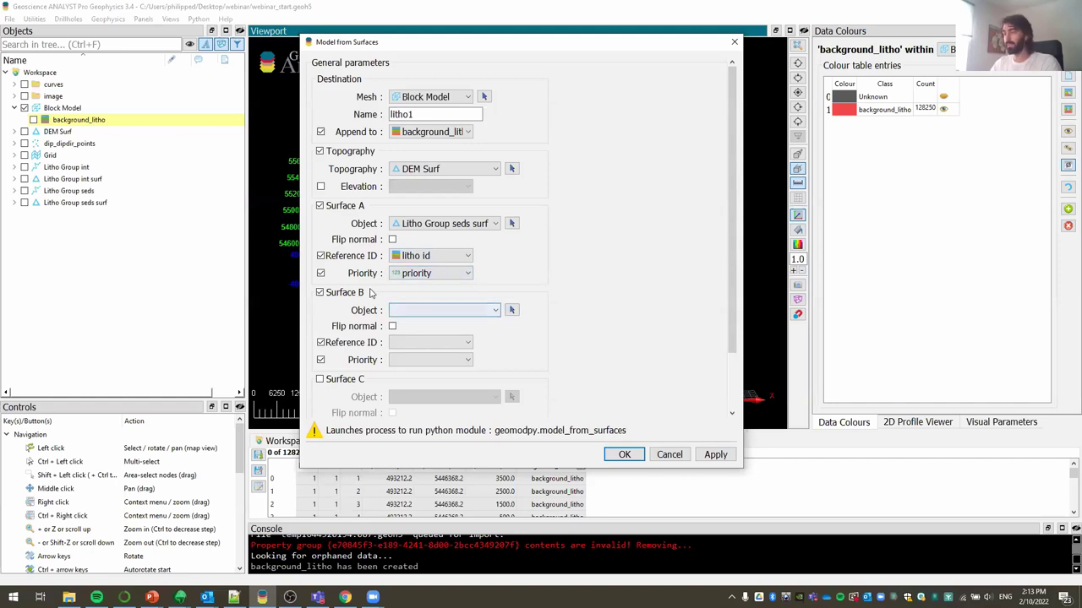
# Step: Set Surface B to Litho Group int surf with litho id and priority
pyautogui.click(495, 310)
pyautogui.click(456, 352)
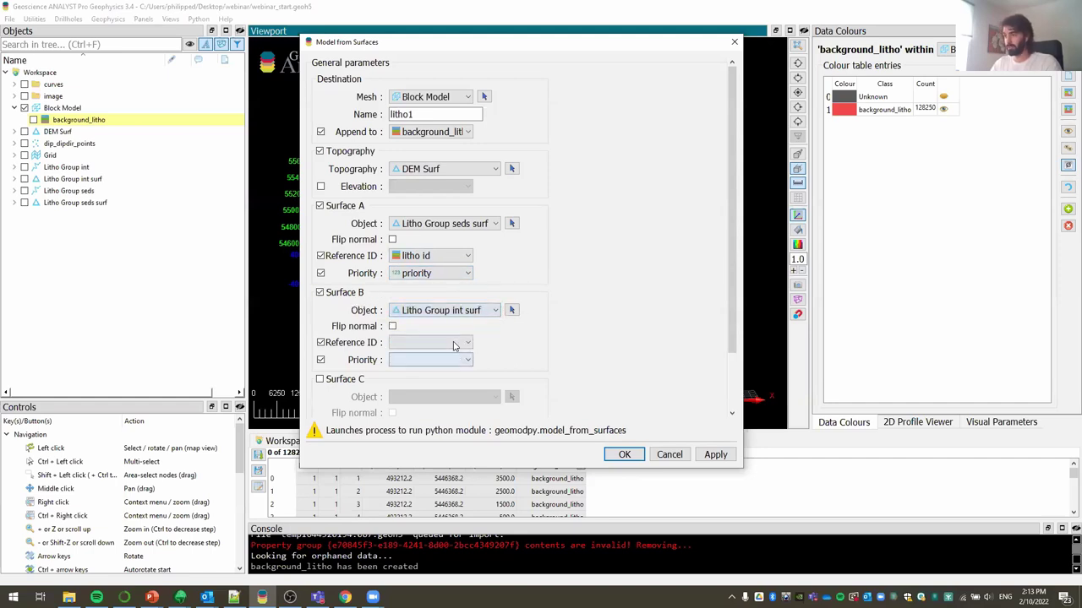
pyautogui.click(445, 343)
pyautogui.click(431, 373)
pyautogui.click(435, 360)
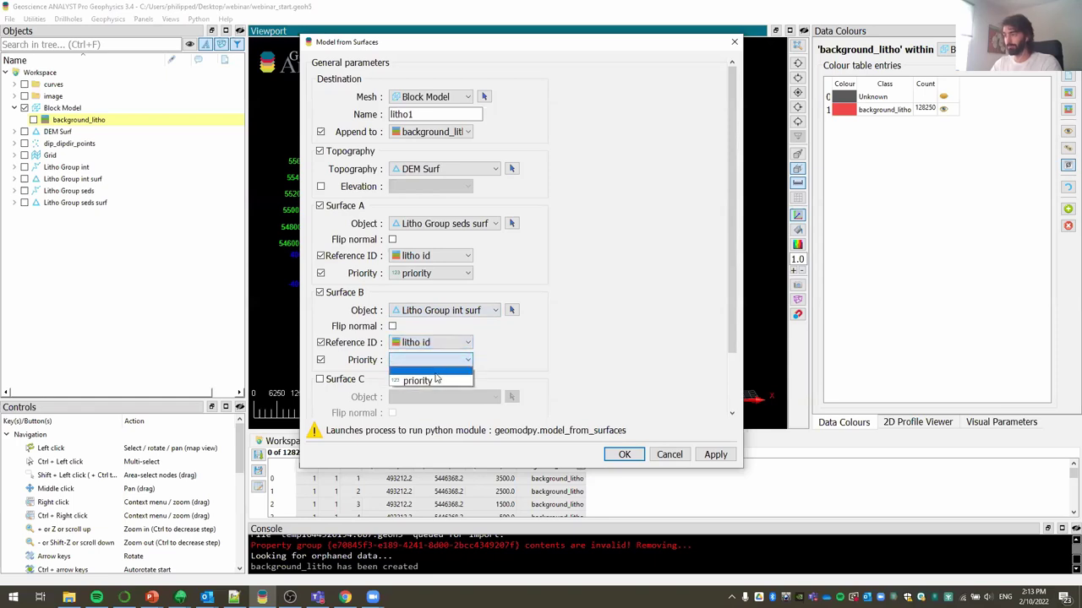
pyautogui.click(434, 382)
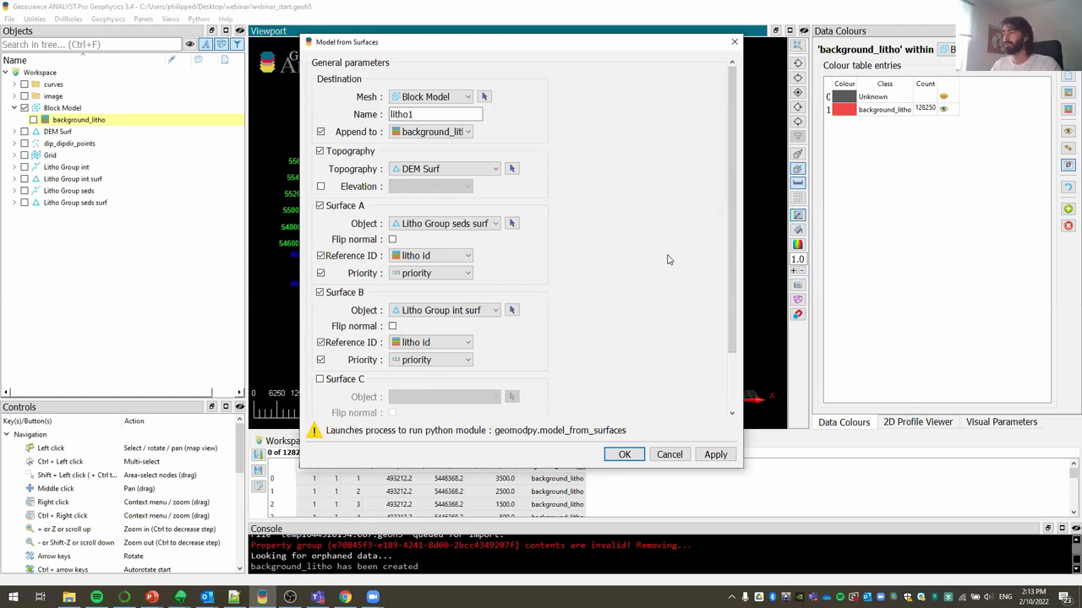
pyautogui.scroll(-2, 664, 255)
pyautogui.scroll(2, 663, 255)
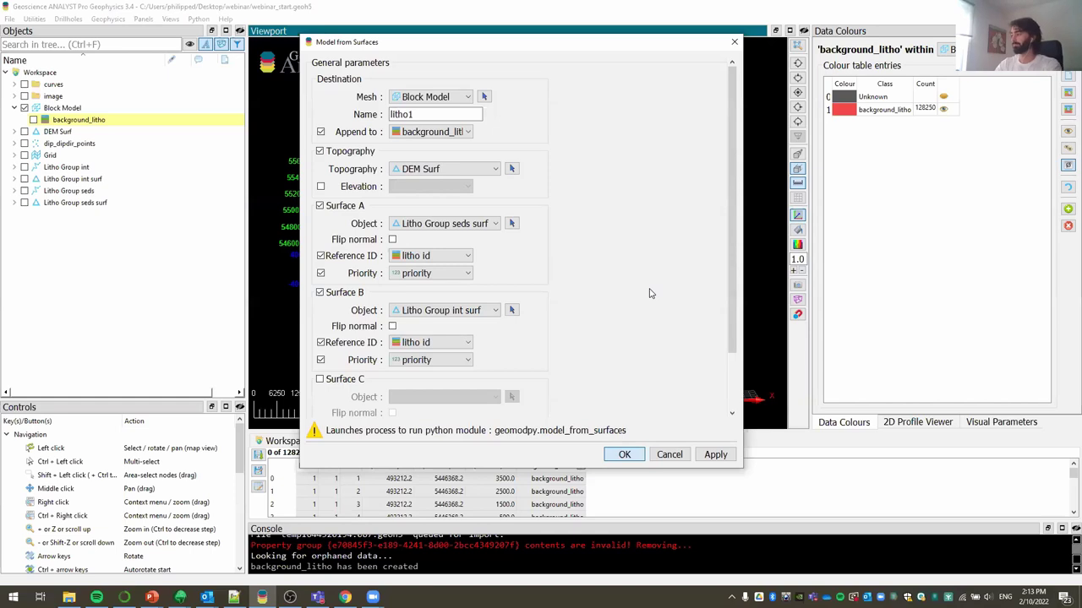
# Step: Run Model from Surfaces and close the console window once it reports Done
pyautogui.press('Return')
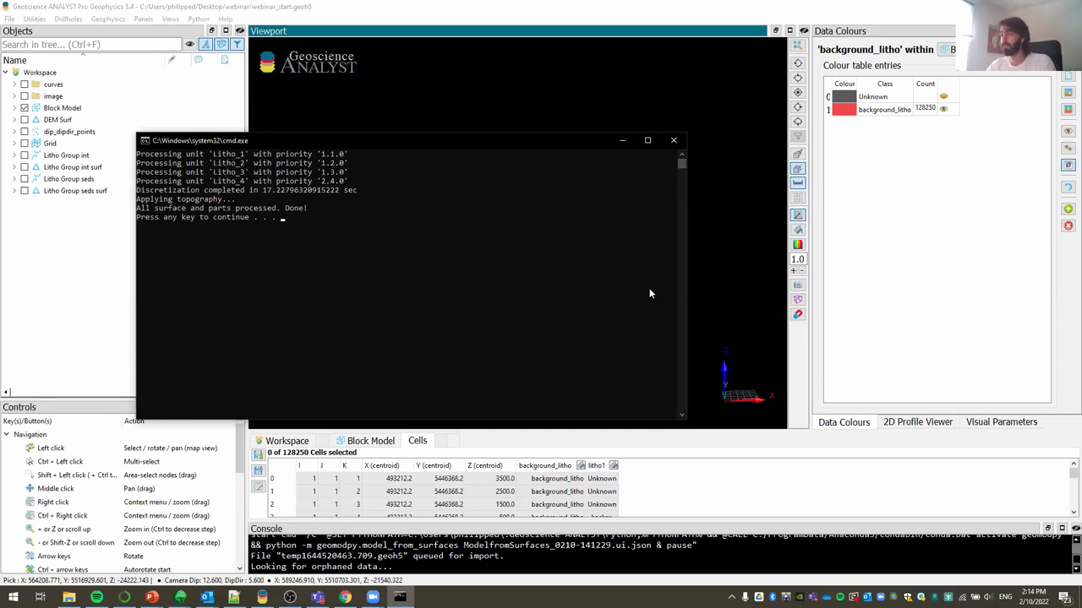
pyautogui.moveTo(291, 140); pyautogui.dragTo(396, 121)
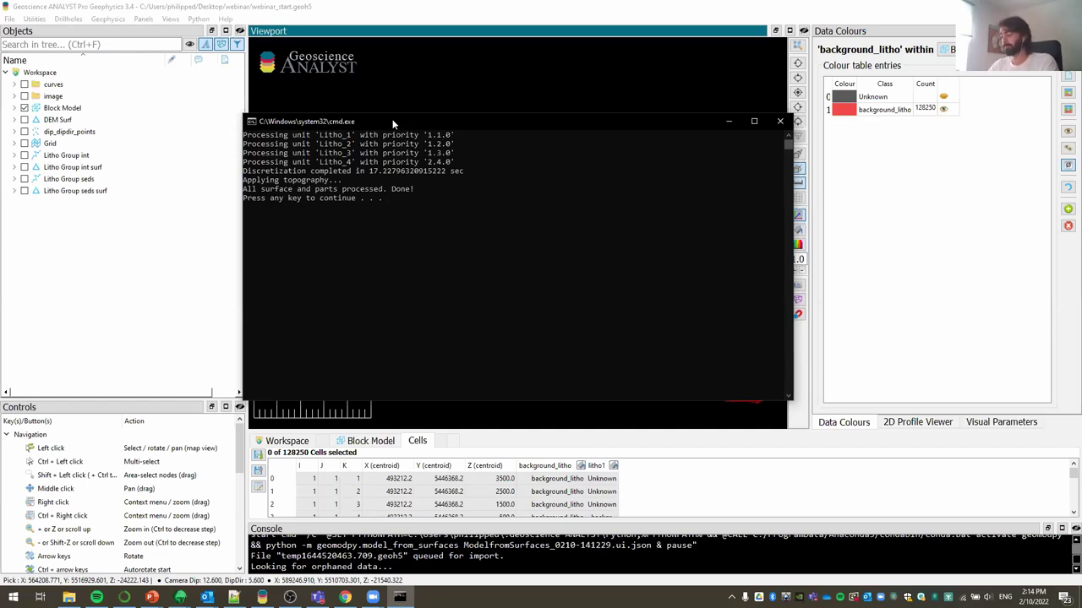
pyautogui.press('Return')
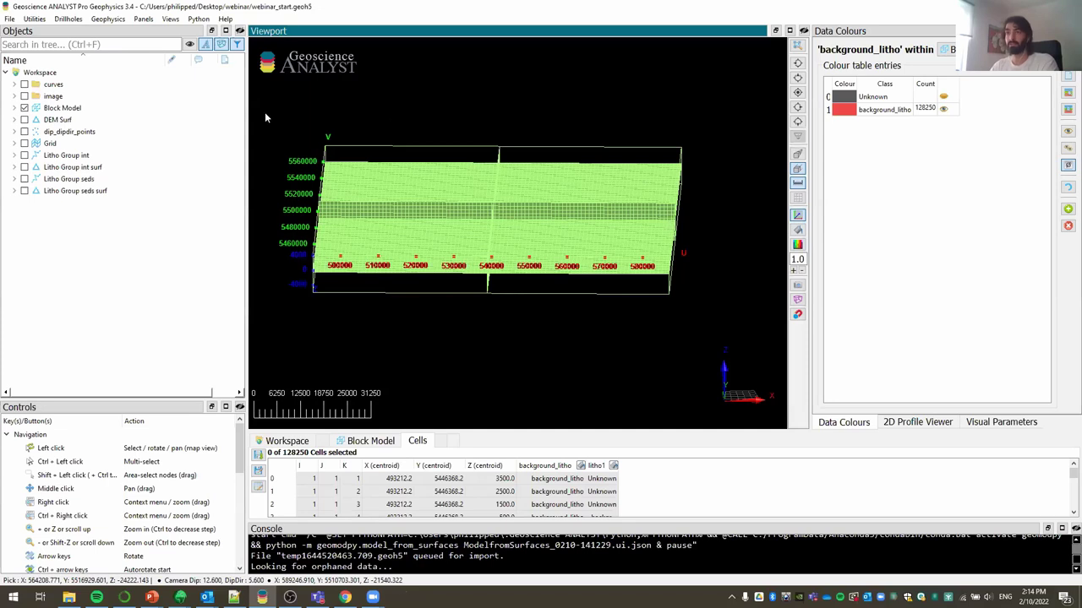
# Step: Display litho1 and colour Litho_2 pink, Litho_3 red and Litho_4 purple
pyautogui.click(15, 108)
pyautogui.click(33, 132)
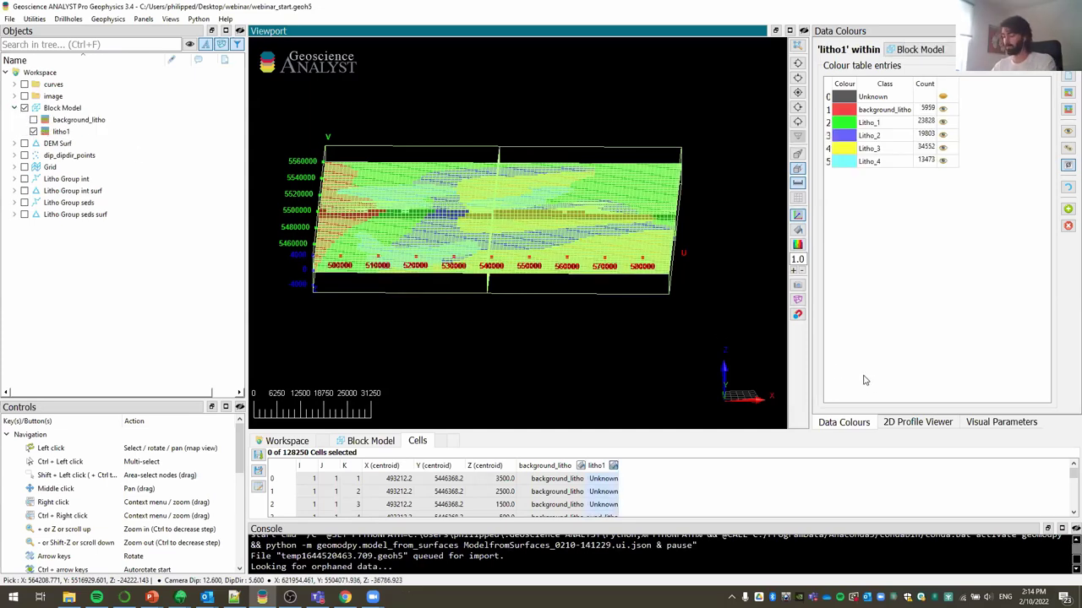
pyautogui.click(842, 142)
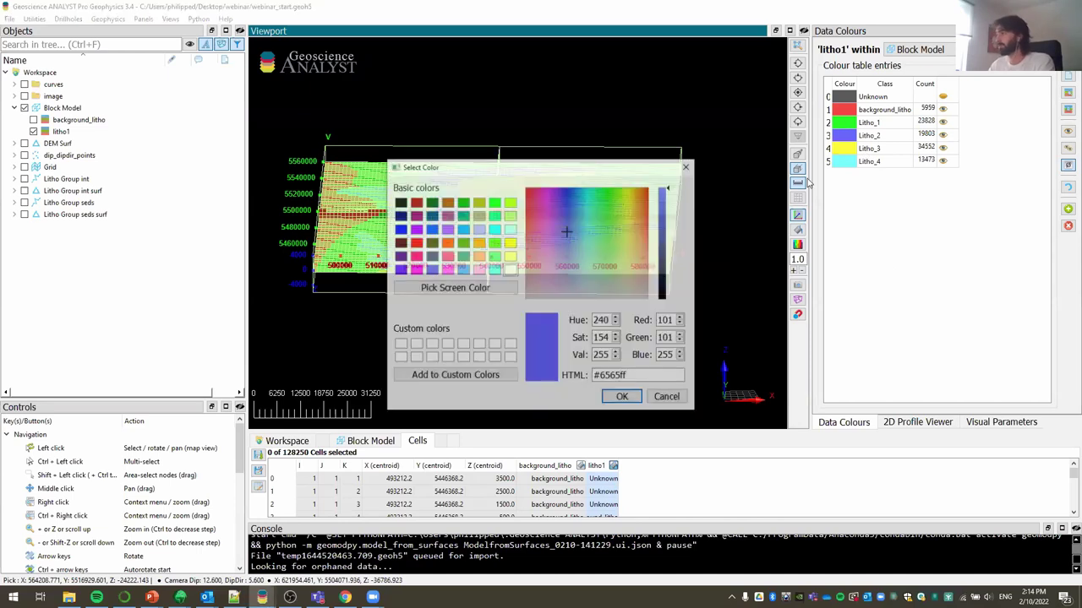
pyautogui.click(553, 237)
pyautogui.click(620, 396)
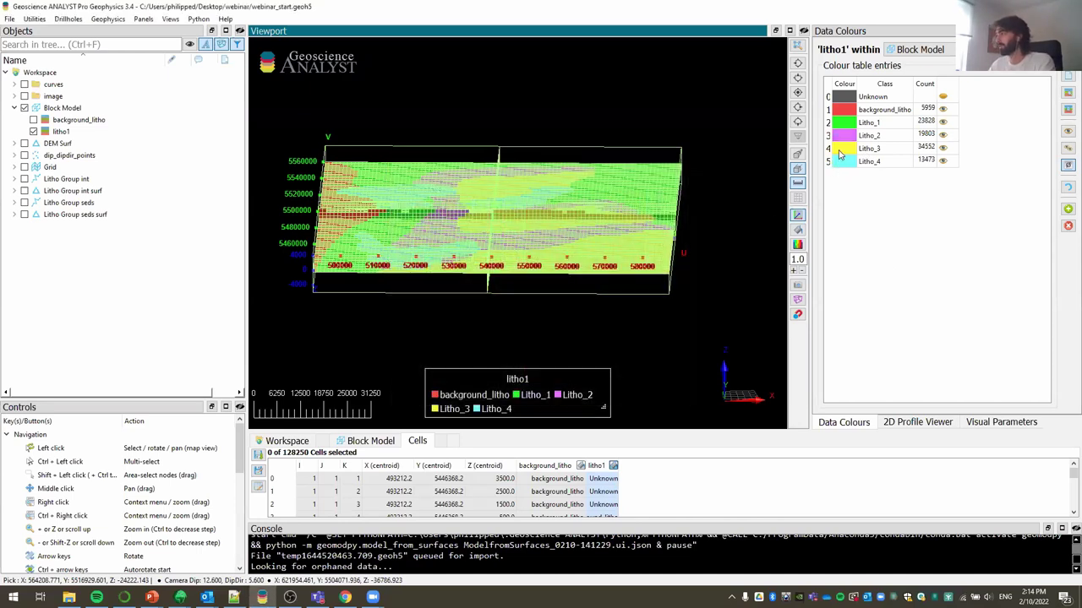
pyautogui.click(842, 149)
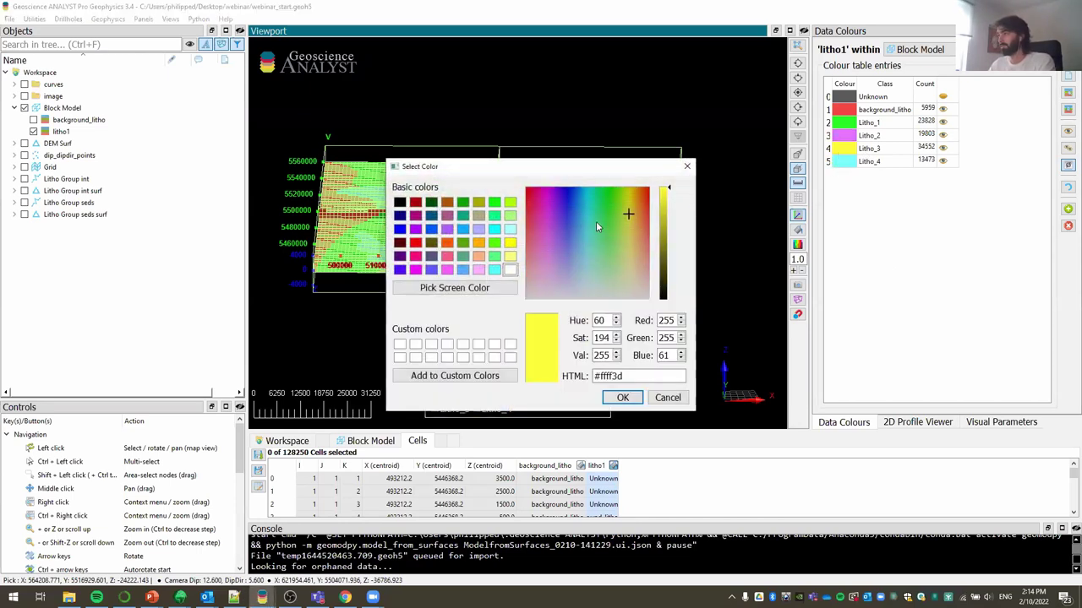
pyautogui.click(526, 194)
pyautogui.click(622, 397)
pyautogui.click(843, 161)
pyautogui.click(557, 204)
pyautogui.click(620, 393)
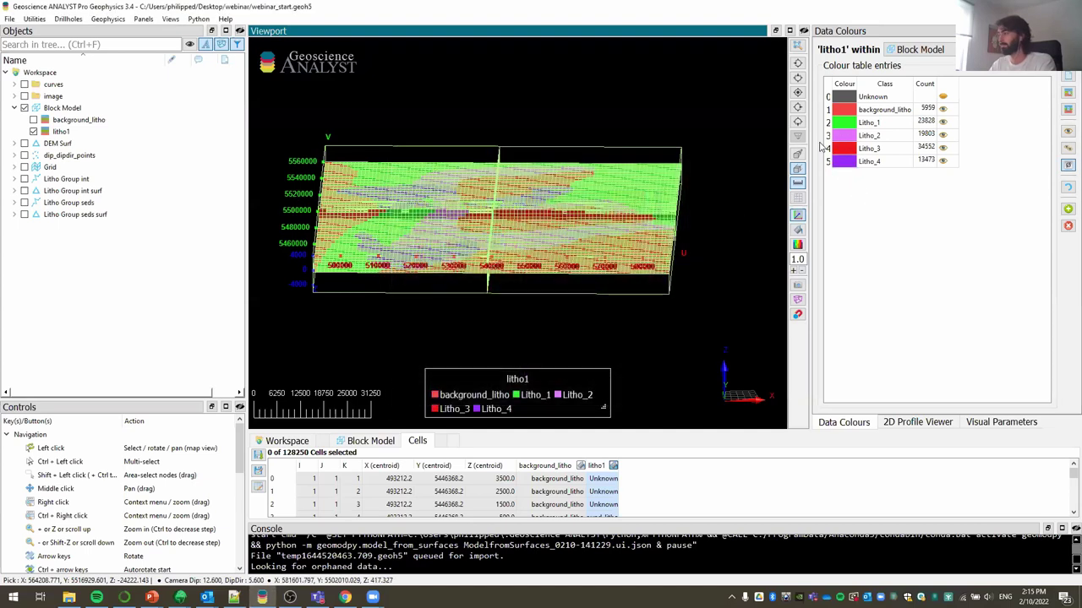
# Step: Colour background_litho grey and turn off the block model's cage and grid
pyautogui.click(842, 109)
pyautogui.click(611, 293)
pyautogui.click(665, 245)
pyautogui.click(622, 397)
pyautogui.click(1002, 422)
pyautogui.click(928, 115)
pyautogui.click(928, 129)
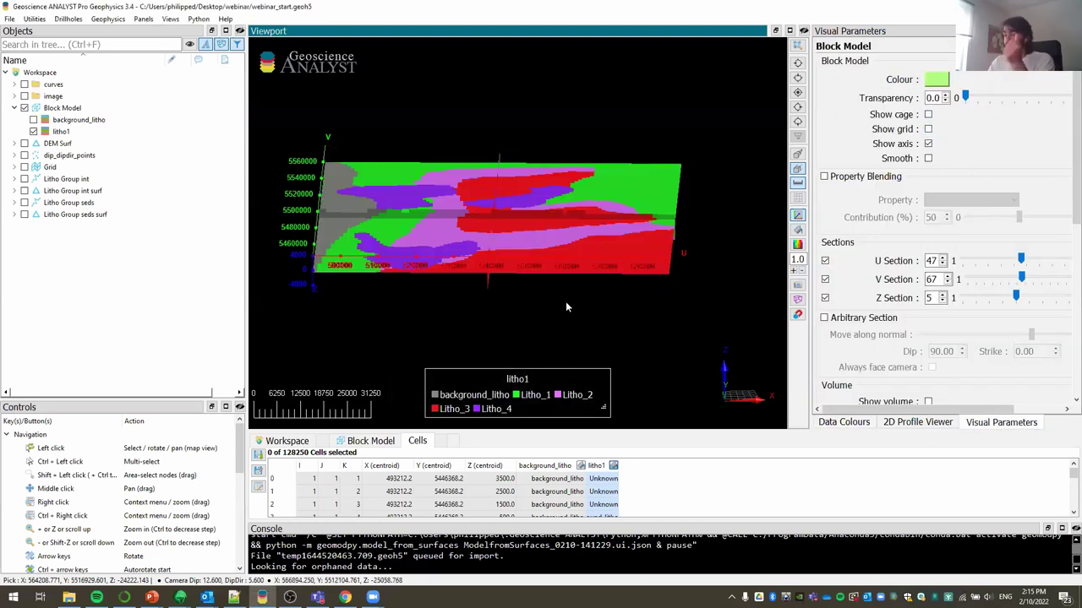
# Step: Tilt the model to a near top-down view and set the Z section to level 4
pyautogui.moveTo(540, 282); pyautogui.dragTo(521, 223)
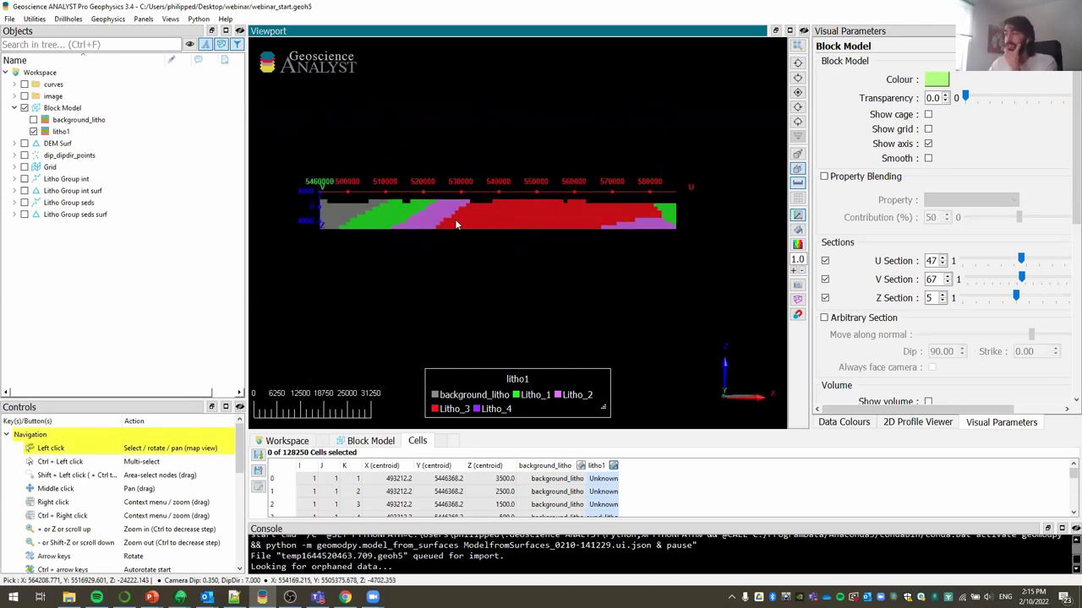
pyautogui.moveTo(365, 221); pyautogui.dragTo(549, 215)
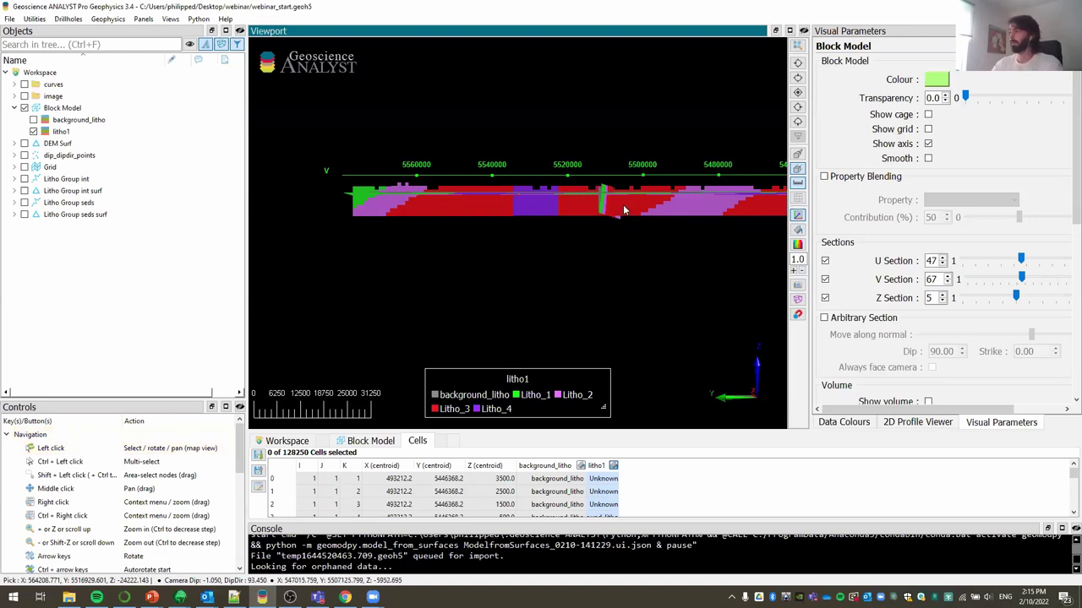
pyautogui.moveTo(636, 205); pyautogui.dragTo(562, 280)
pyautogui.moveTo(562, 281); pyautogui.dragTo(622, 235, button='middle')
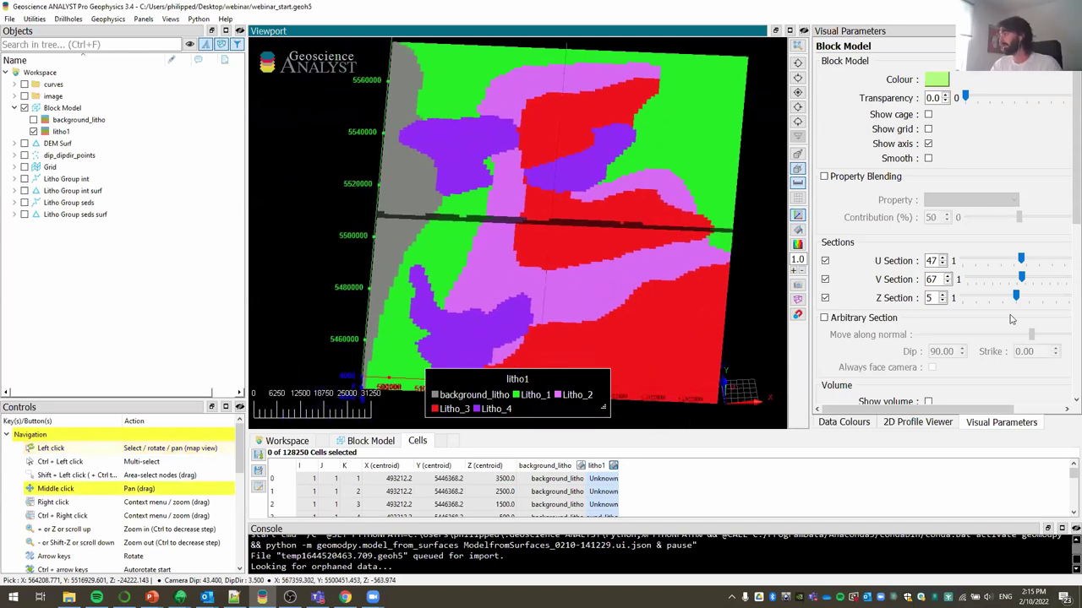
pyautogui.click(942, 302)
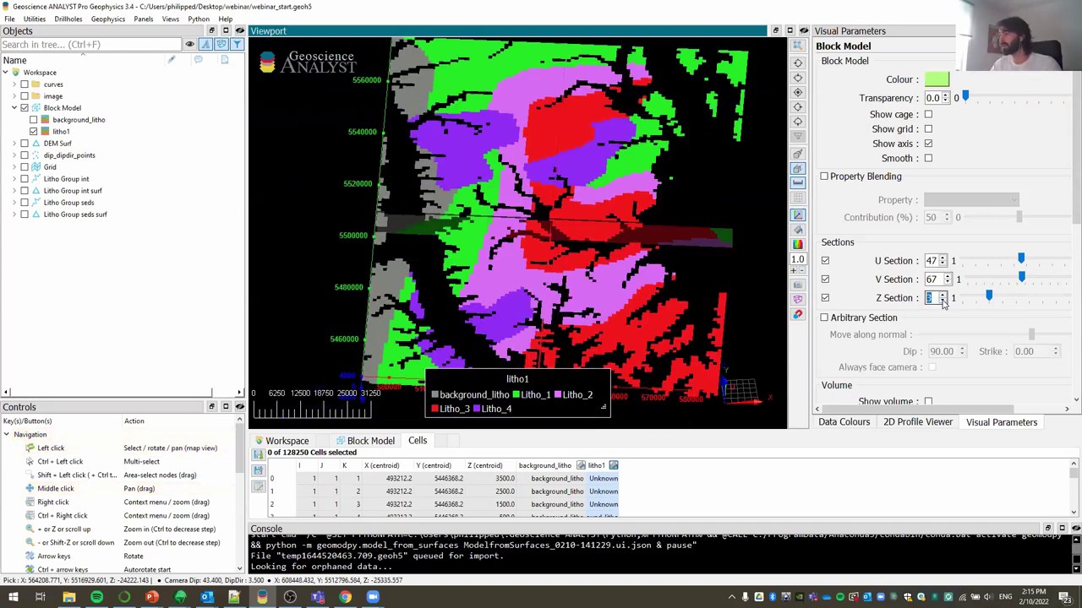
pyautogui.click(943, 302)
pyautogui.click(944, 295)
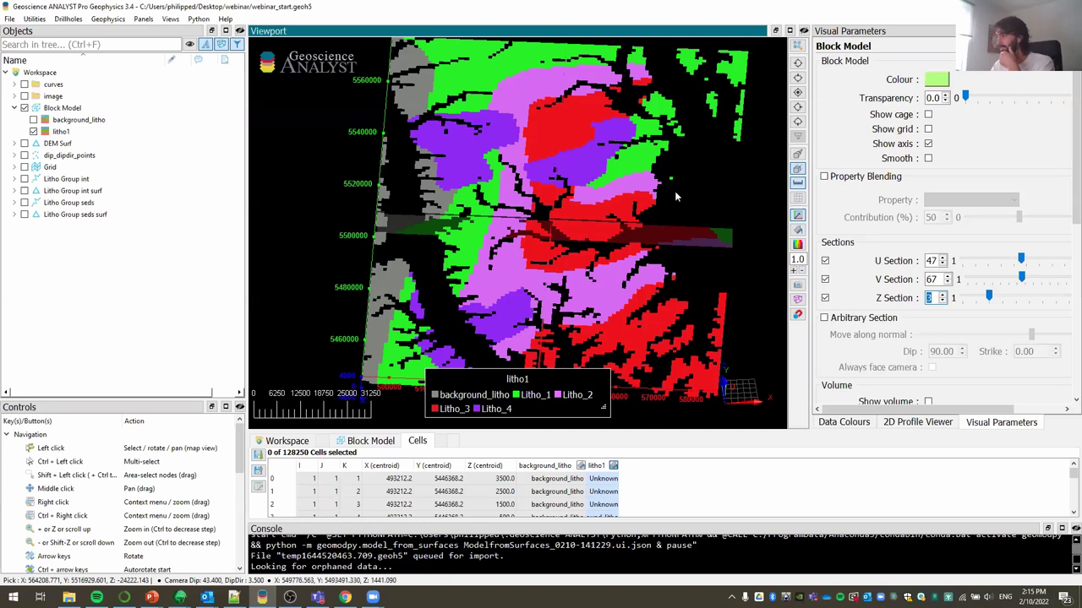
pyautogui.click(943, 295)
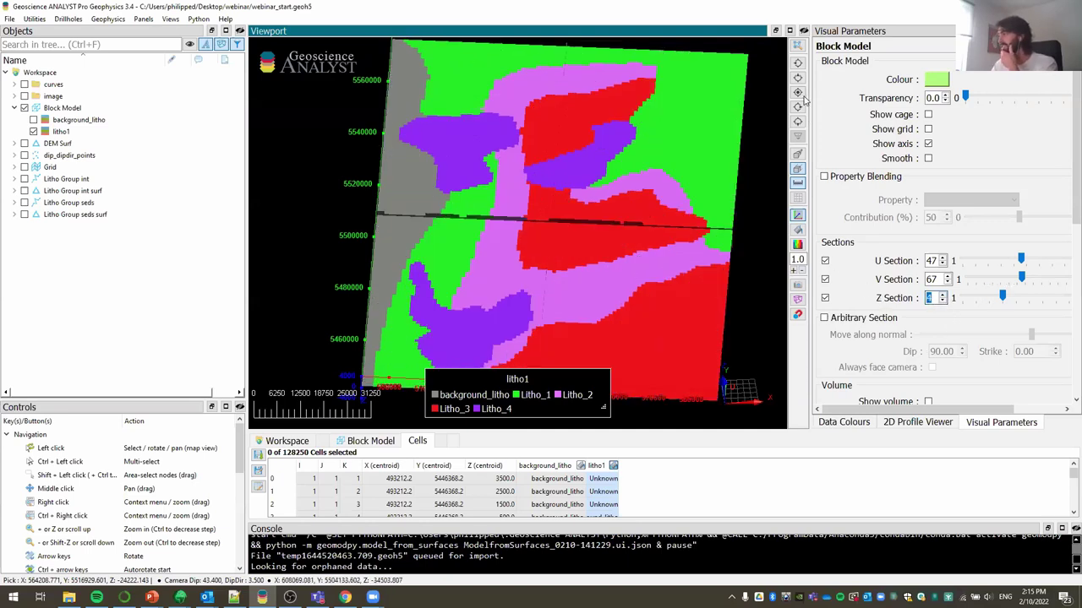
# Step: Switch to plan view and raise the Z section to level 10
pyautogui.click(797, 121)
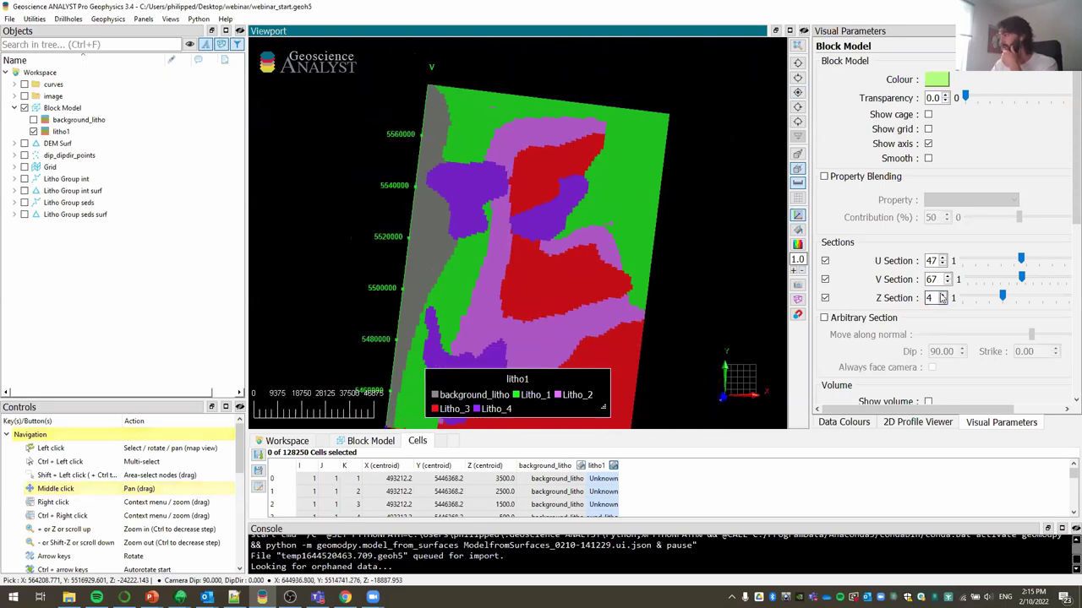
pyautogui.click(943, 295)
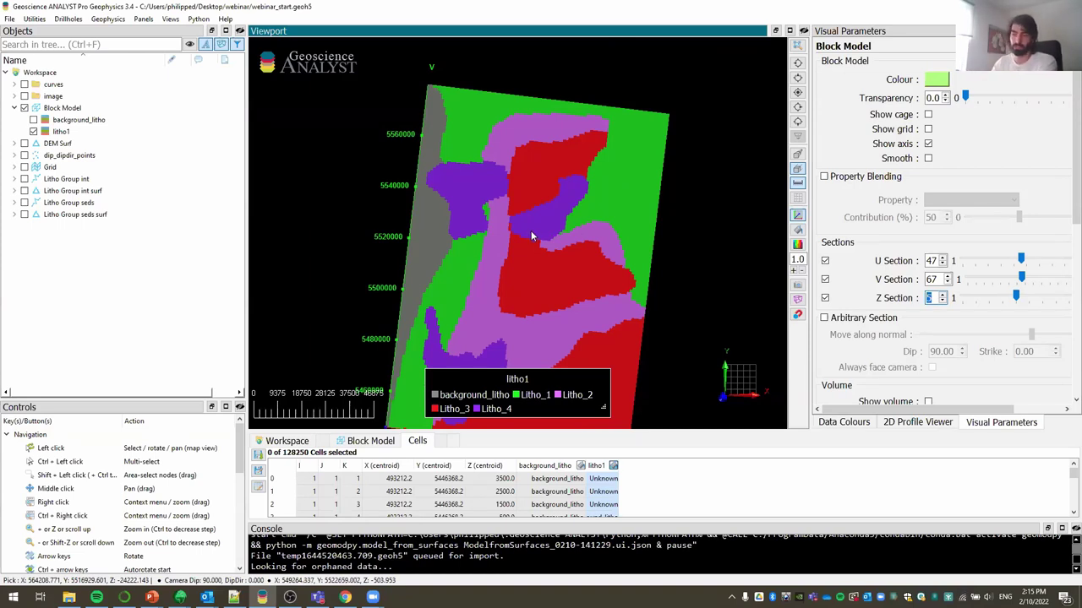
pyautogui.scroll(2, 531, 231)
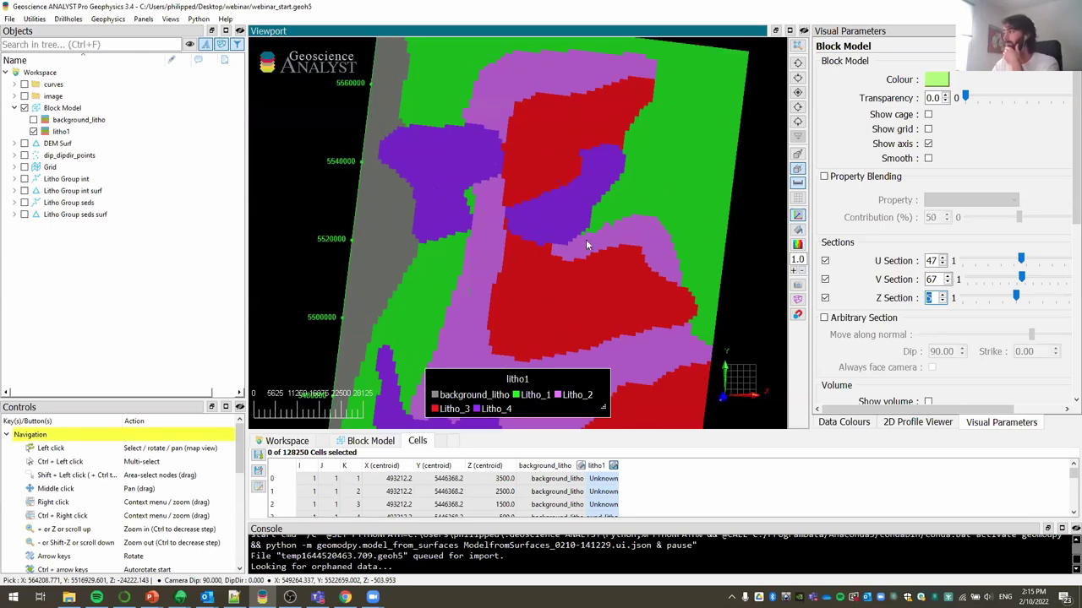
pyautogui.click(943, 295)
pyautogui.click(943, 295)
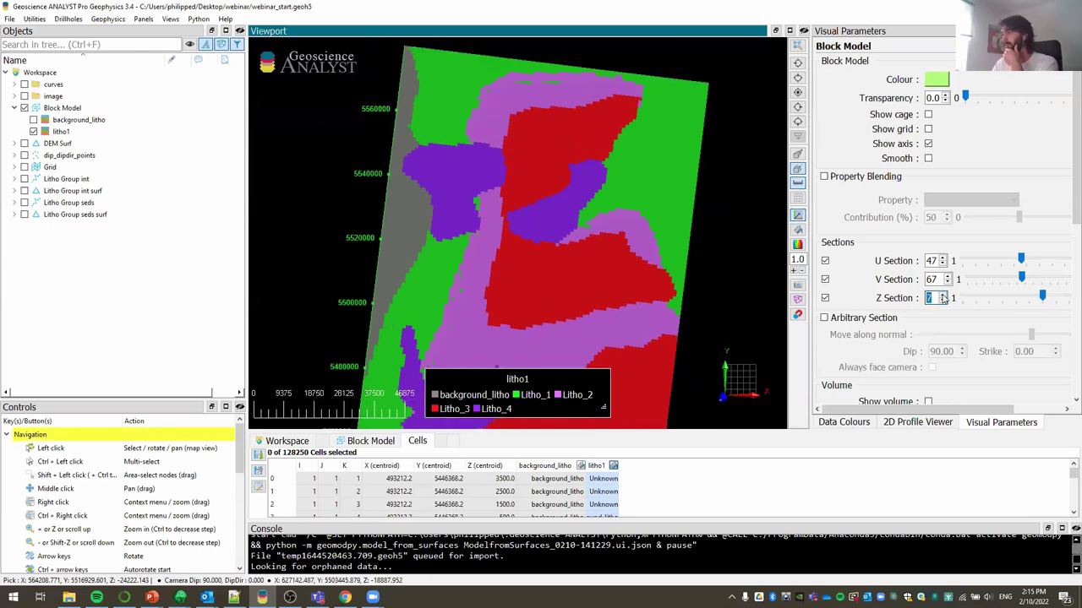
pyautogui.click(943, 295)
pyautogui.click(944, 295)
pyautogui.click(943, 295)
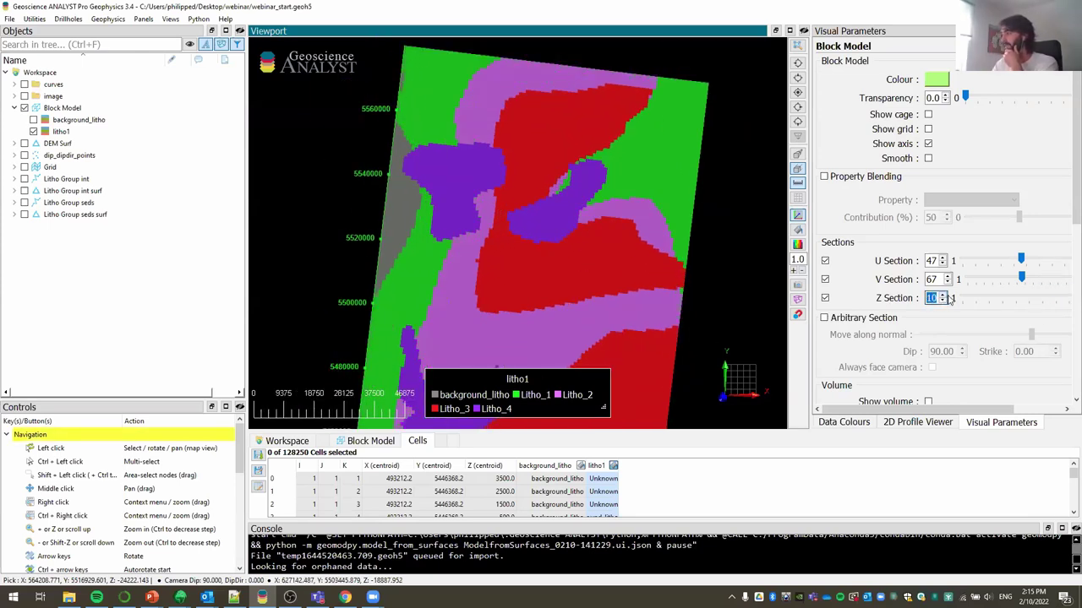
pyautogui.moveTo(578, 256); pyautogui.dragTo(552, 266, button='middle')
pyautogui.scroll(-2, 569, 250)
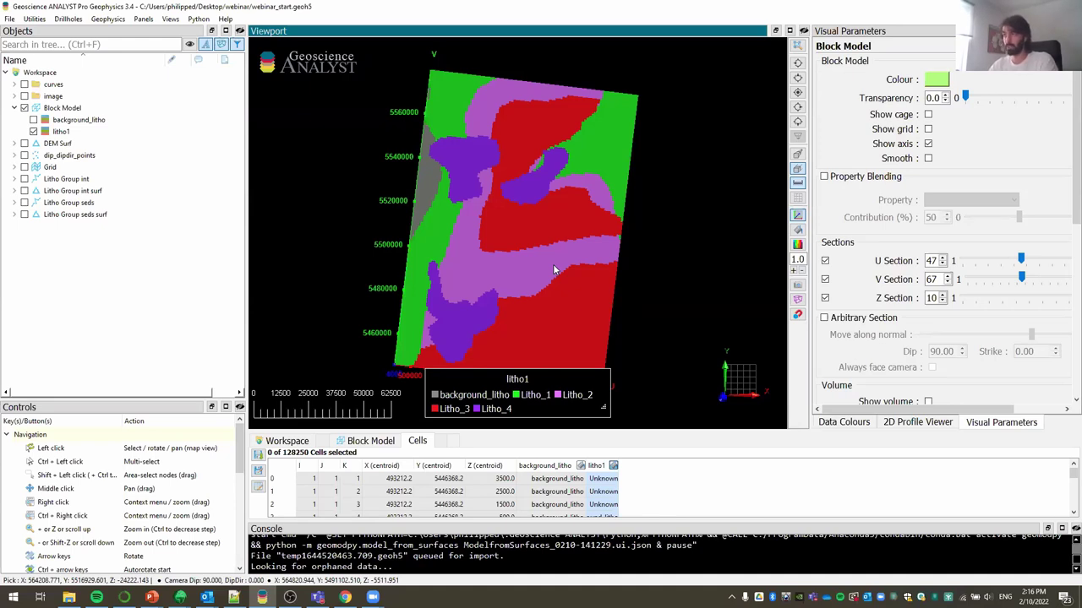
# Step: Dismiss the Python menu without choosing a tool and select Workspace in the Objects tree
pyautogui.click(198, 19)
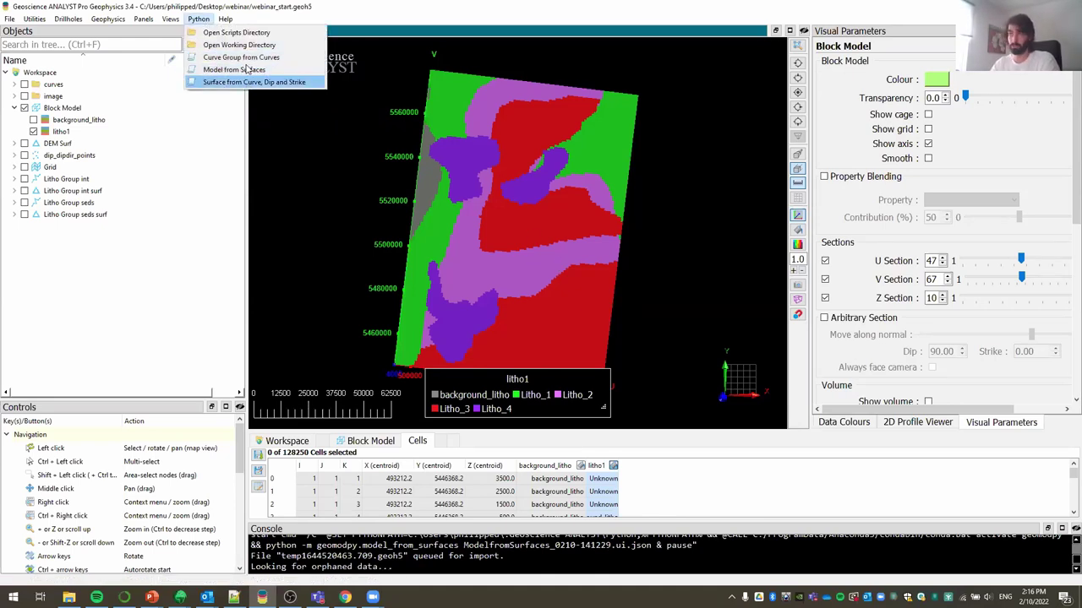
pyautogui.click(339, 191)
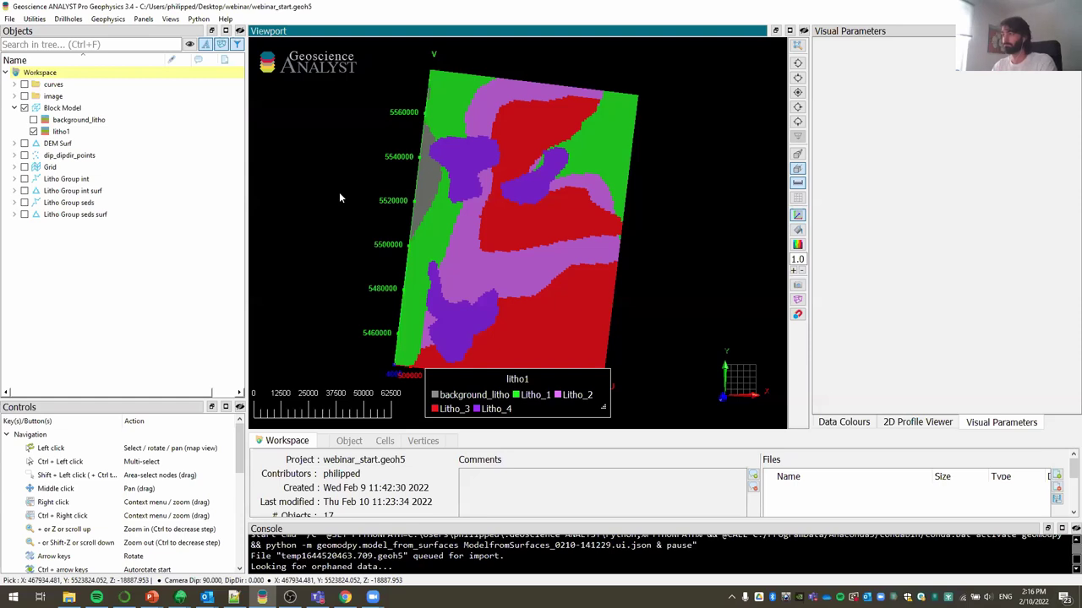
pyautogui.moveTo(439, 262); pyautogui.dragTo(491, 237, button='middle')
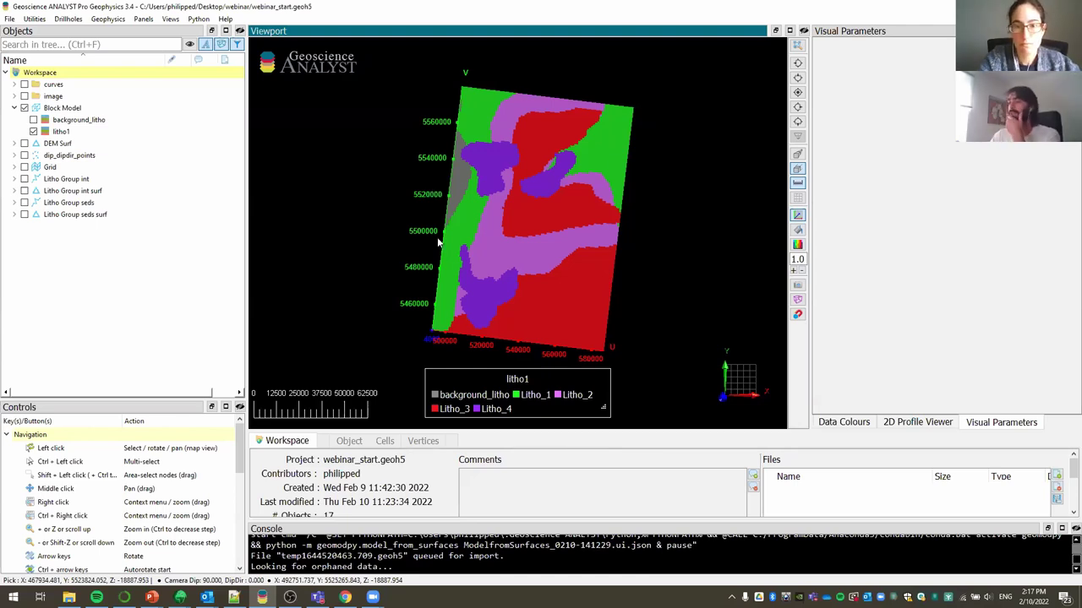
pyautogui.moveTo(477, 257); pyautogui.dragTo(484, 200)
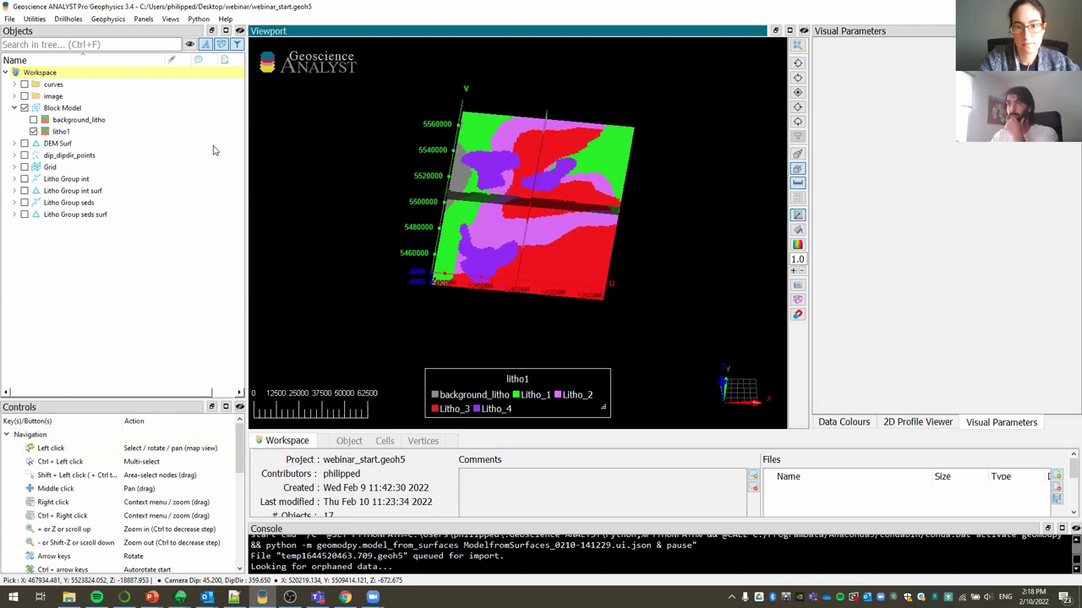
pyautogui.click(34, 19)
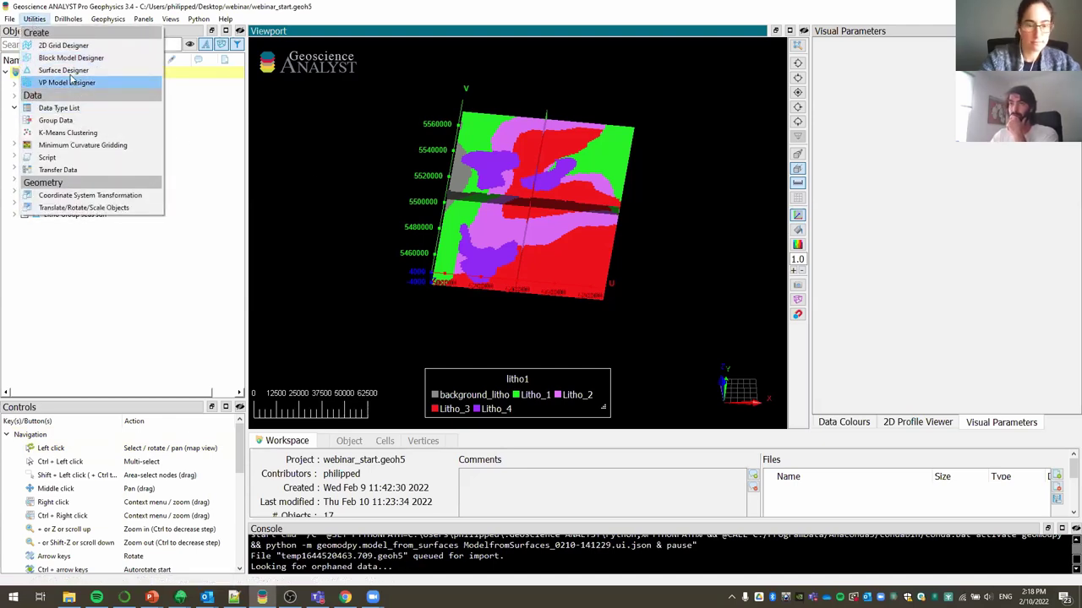
pyautogui.moveTo(135, 12)
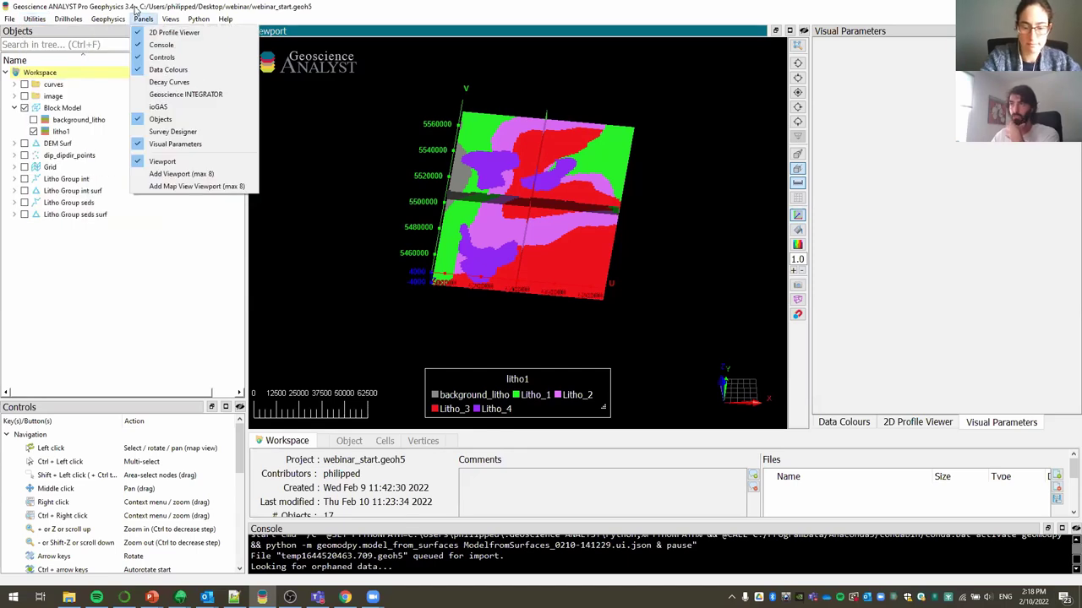
pyautogui.click(145, 236)
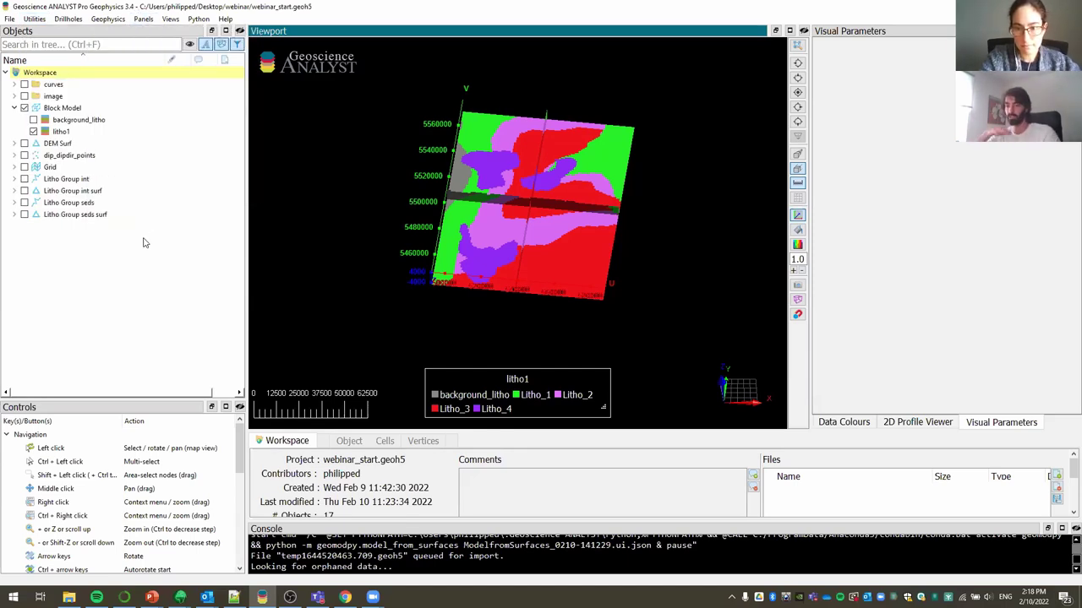